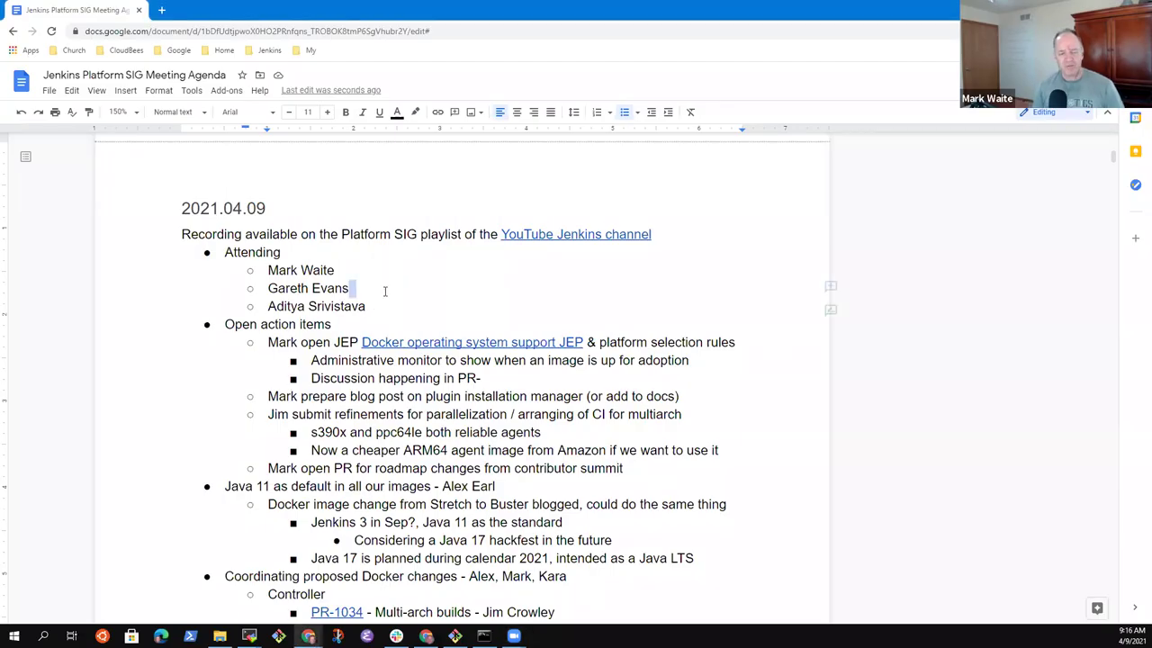
Review the Open action items heading and find the Java 11 default line.
{"action": "key", "text": "Up"}
{"action": "key", "text": "Up"}
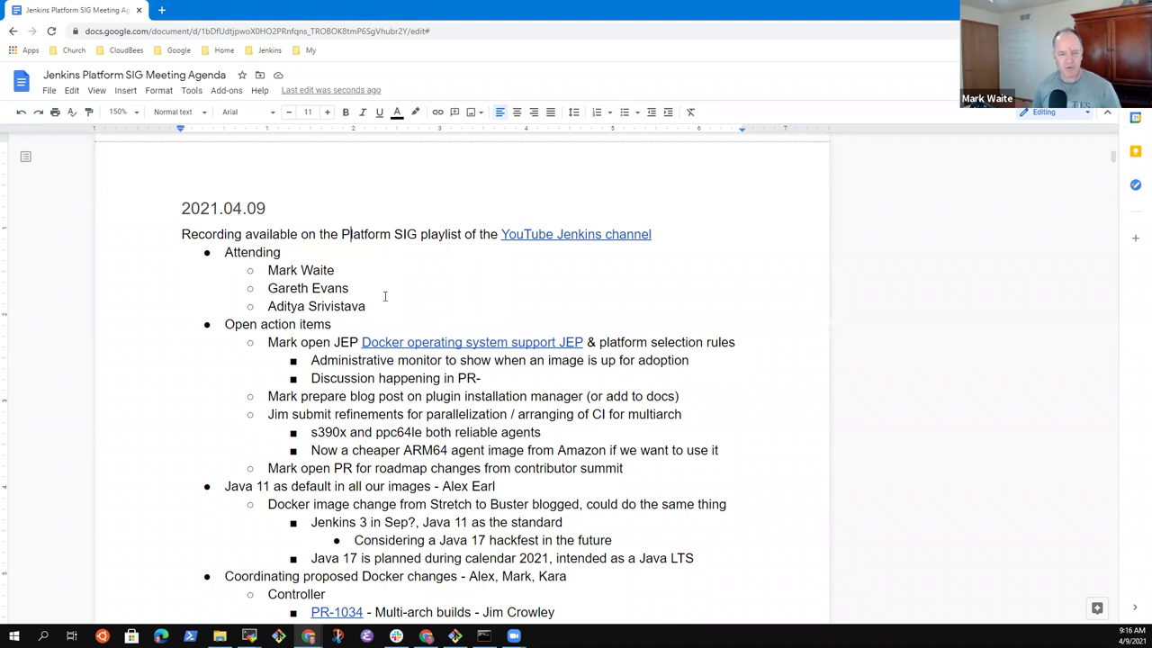
{"action": "key", "text": "Down"}
{"action": "key", "text": "Down"}
{"action": "key", "text": "Down"}
{"action": "key", "text": "Down"}
{"action": "key", "text": "Down"}
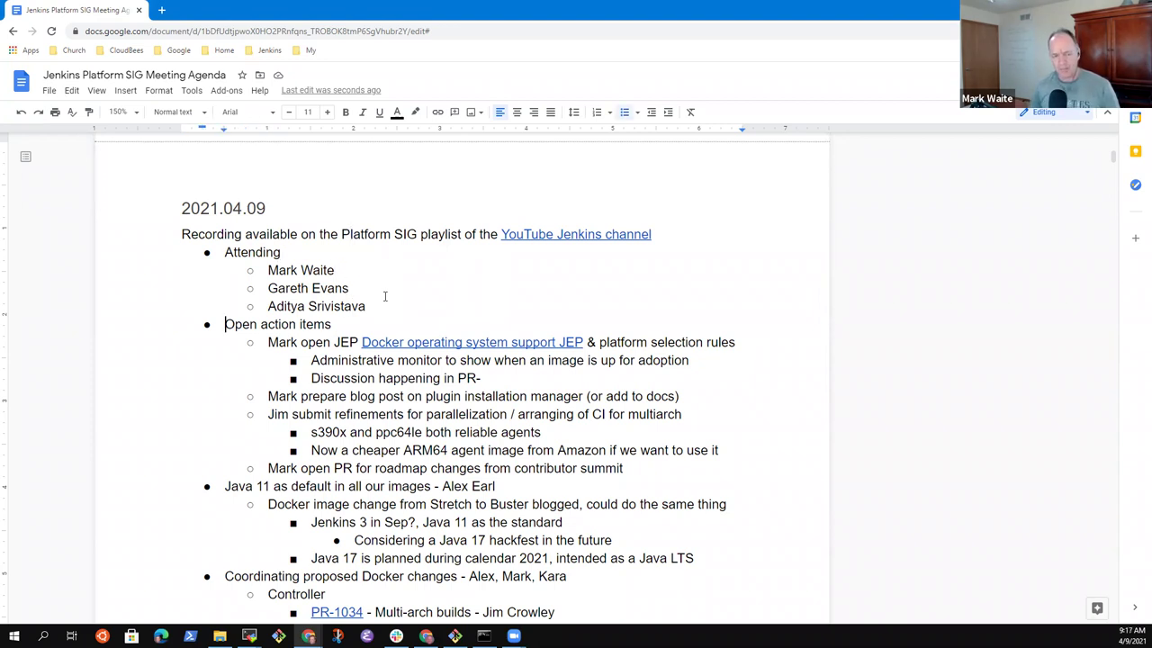
{"action": "key", "text": "shift+Home"}
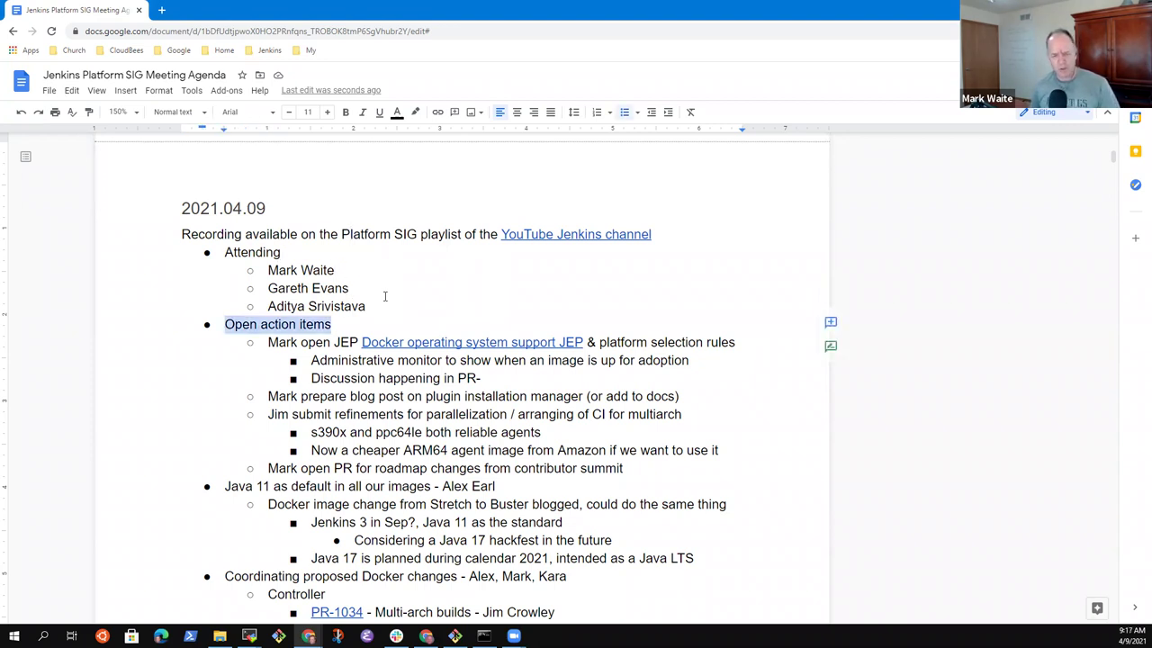
{"action": "key", "text": "Down"}
{"action": "key", "text": "Up"}
{"action": "key", "text": "Up"}
{"action": "key", "text": "Up"}
{"action": "key", "text": "Up"}
{"action": "key", "text": "Up"}
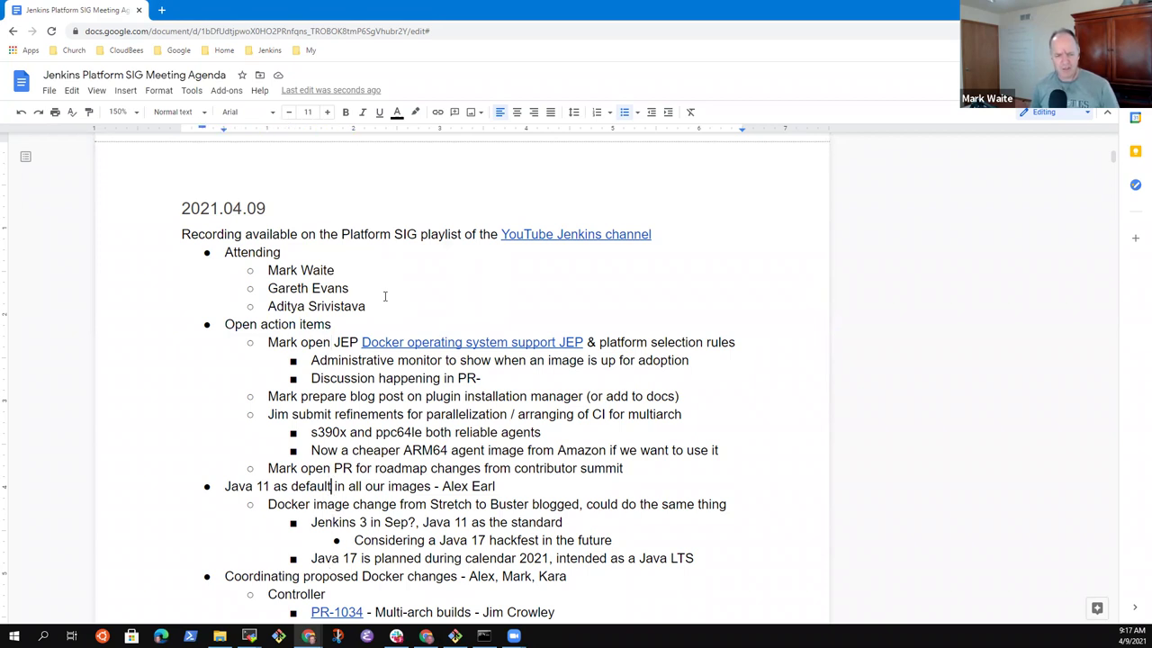
Replace the owner at the end of the Java 11 line with the new owner's name.
{"action": "key", "text": "End"}
{"action": "key", "text": "Home"}
{"action": "key", "text": "ctrl+shift+Right"}
{"action": "key", "text": "ctrl+shift+Right"}
{"action": "key", "text": "ctrl+shift+Right"}
{"action": "key", "text": "ctrl+shift+Right"}
{"action": "key", "text": "ctrl+shift+Right"}
{"action": "key", "text": "ctrl+shift+Right"}
{"action": "key", "text": "ctrl+shift+Right"}
{"action": "key", "text": "ctrl+shift+Right"}
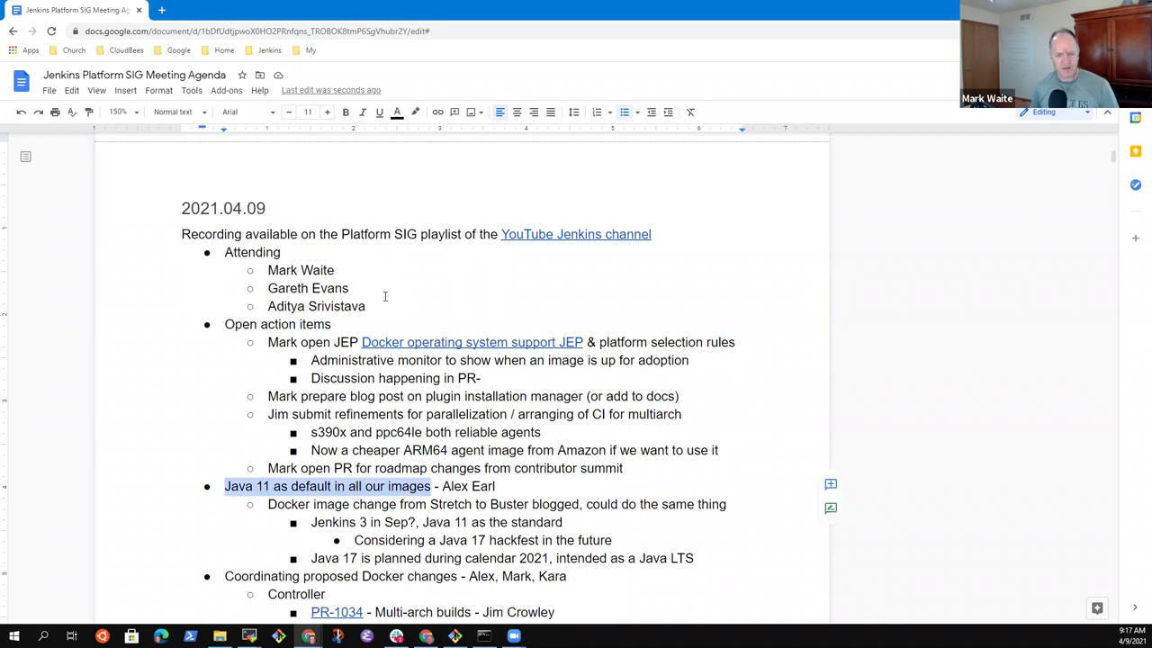
{"action": "key", "text": "End"}
{"action": "key", "text": "ctrl+shift+Left"}
{"action": "key", "text": "ctrl+shift+Left"}
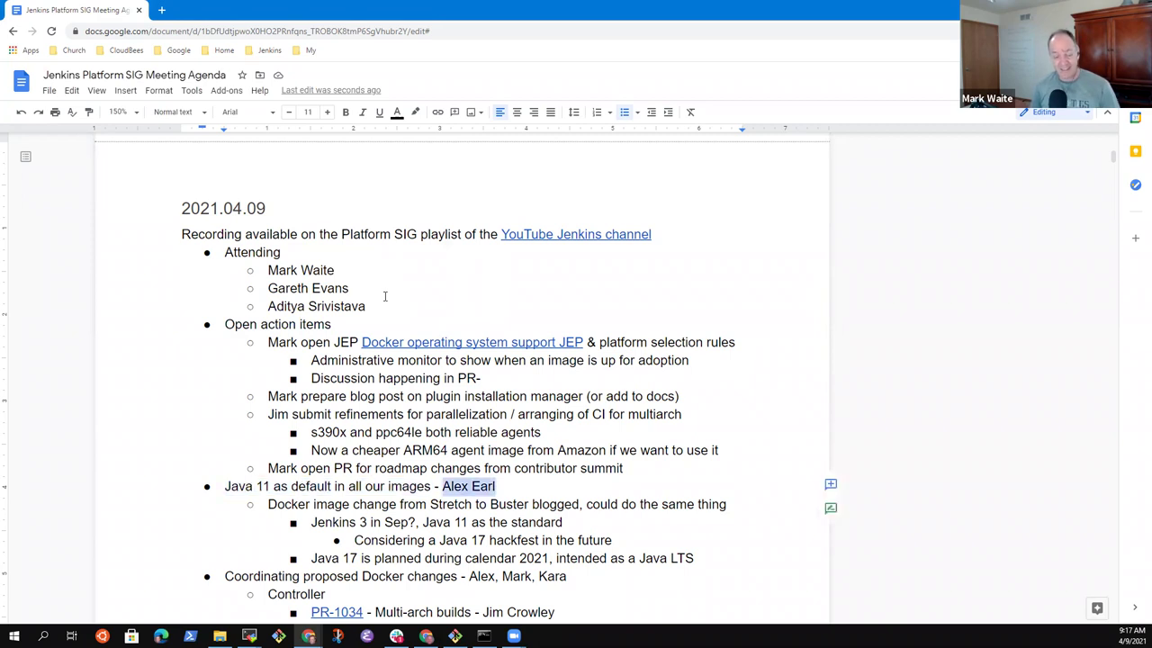
{"action": "type", "text": "Mark Waite"}
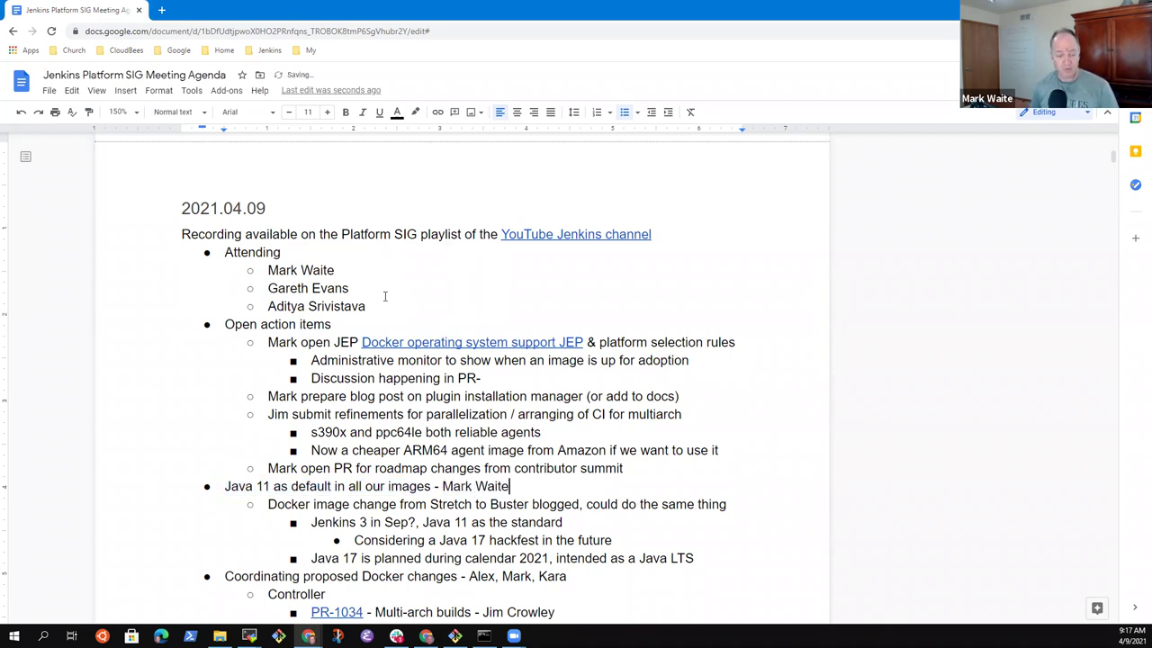
Highlight the whole 'Coordinating proposed Docker changes' line.
{"action": "key", "text": "Down"}
{"action": "key", "text": "Down"}
{"action": "key", "text": "Down"}
{"action": "key", "text": "Down"}
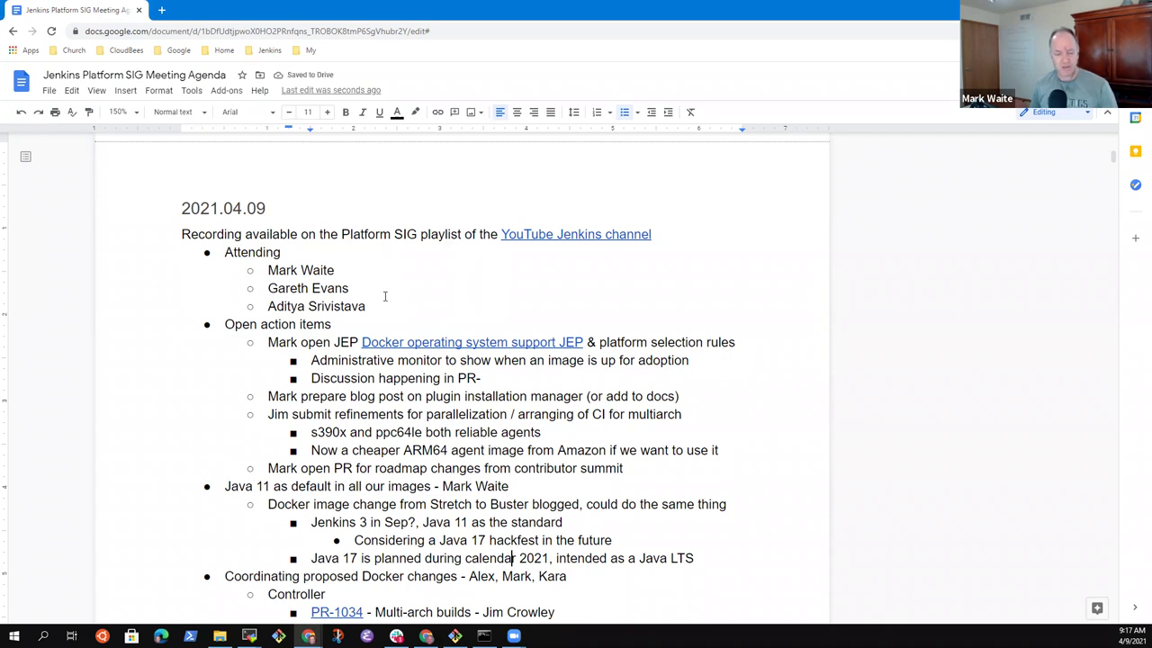
{"action": "key", "text": "Home"}
{"action": "key", "text": "shift+End"}
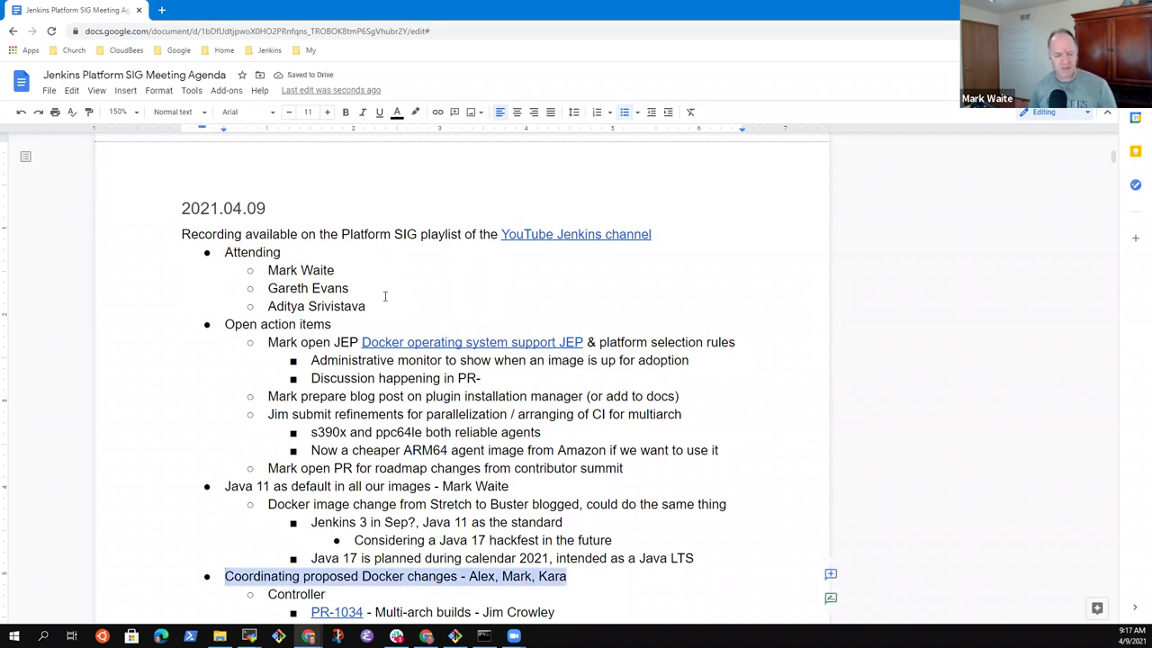
Delete the first and last owners from the Coordinating line, leaving one owner.
{"action": "key", "text": "Down"}
{"action": "key", "text": "Down"}
{"action": "key", "text": "End"}
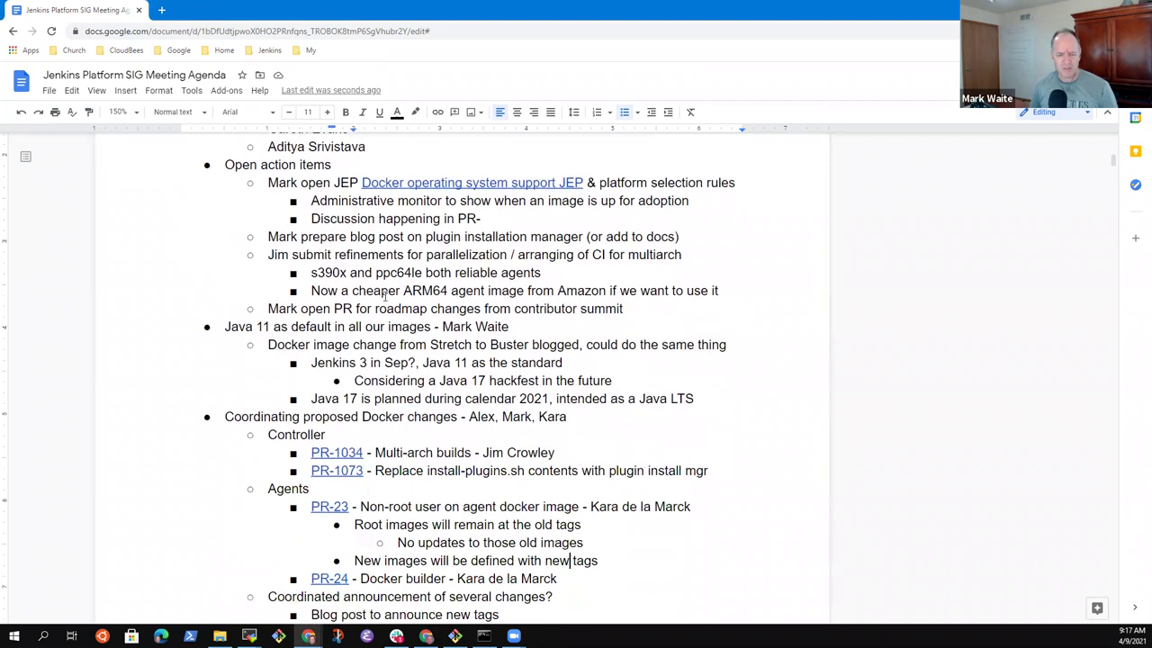
{"action": "key", "text": "Up"}
{"action": "key", "text": "Up"}
{"action": "key", "text": "ctrl+Left"}
{"action": "key", "text": "ctrl+shift+Left"}
{"action": "key", "text": "BackSpace"}
{"action": "key", "text": "ctrl+Right"}
{"action": "key", "text": "shift+End"}
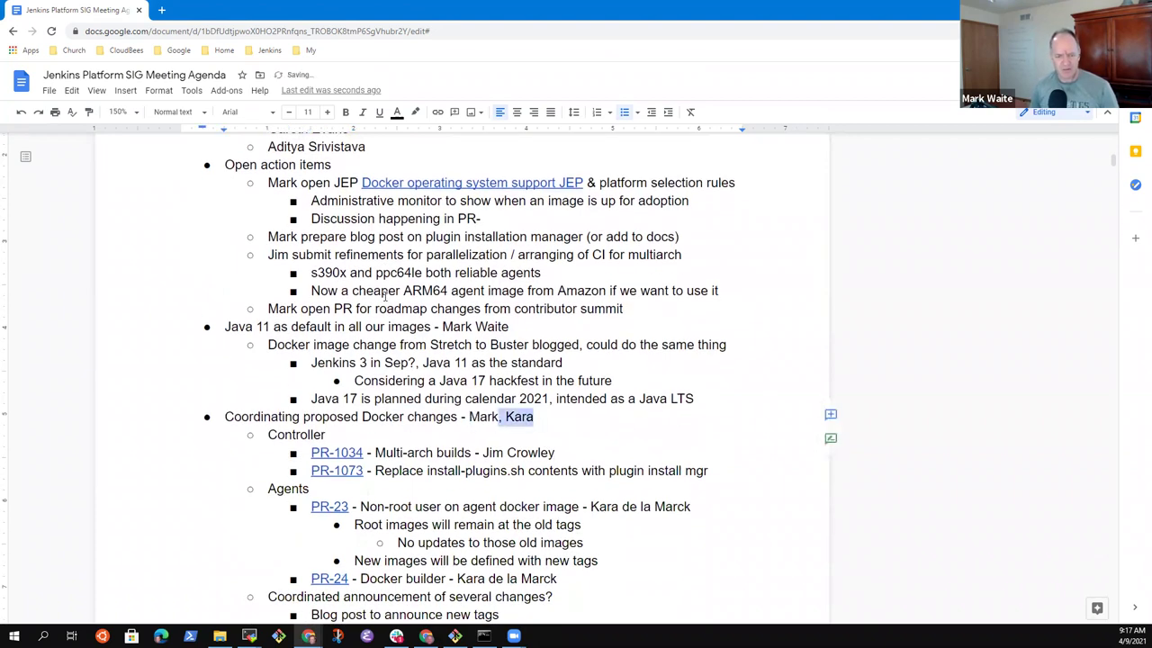
{"action": "key", "text": "BackSpace"}
Append a second owner's name after the Securing the Jenkins Delivery Pipeline owner.
{"action": "key", "text": "Down"}
{"action": "key", "text": "Down"}
{"action": "key", "text": "Down"}
{"action": "key", "text": "Down"}
{"action": "key", "text": "Down"}
{"action": "key", "text": "Down"}
{"action": "key", "text": "Down"}
{"action": "key", "text": "Down"}
{"action": "key", "text": "Down"}
{"action": "key", "text": "Down"}
{"action": "key", "text": "Down"}
{"action": "key", "text": "Down"}
{"action": "key", "text": "Down"}
{"action": "key", "text": "Down"}
{"action": "key", "text": "Down"}
{"action": "key", "text": "Down"}
{"action": "key", "text": "Down"}
{"action": "key", "text": "Down"}
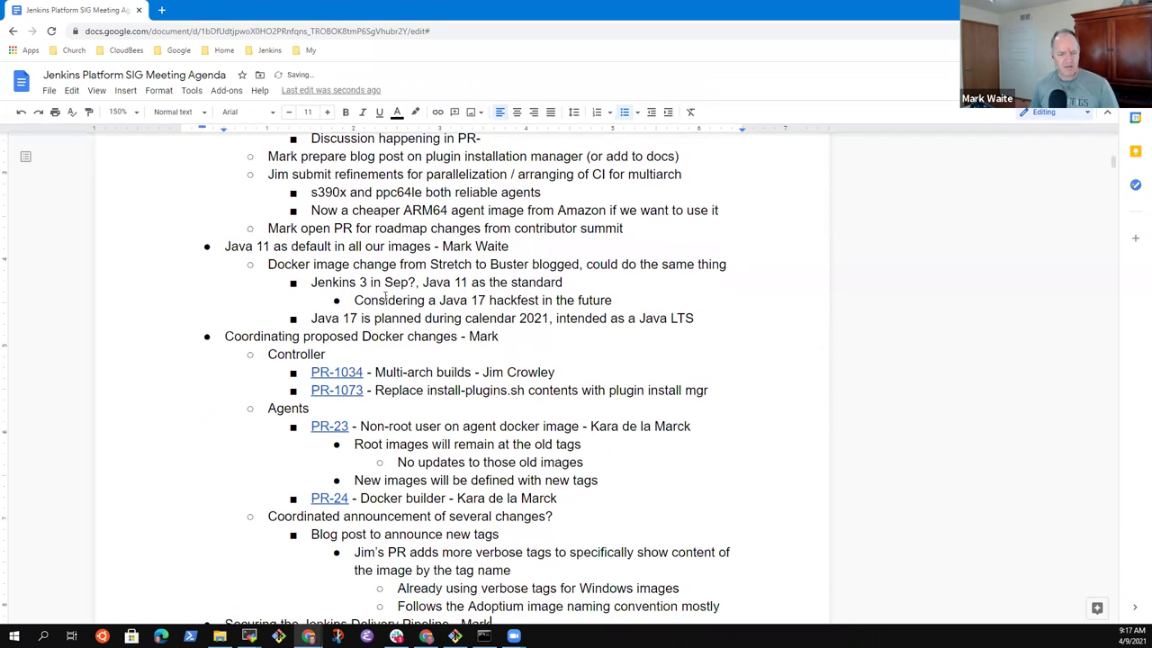
{"action": "key", "text": "Up"}
{"action": "key", "text": "Up"}
{"action": "key", "text": "shift+Home"}
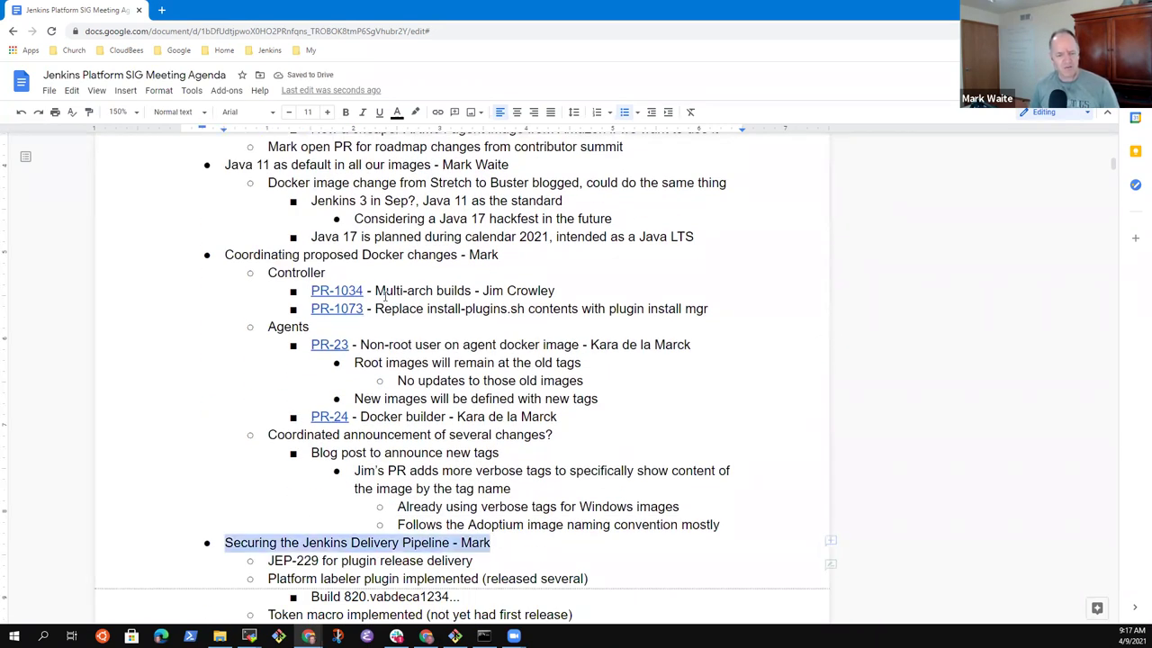
{"action": "key", "text": "End"}
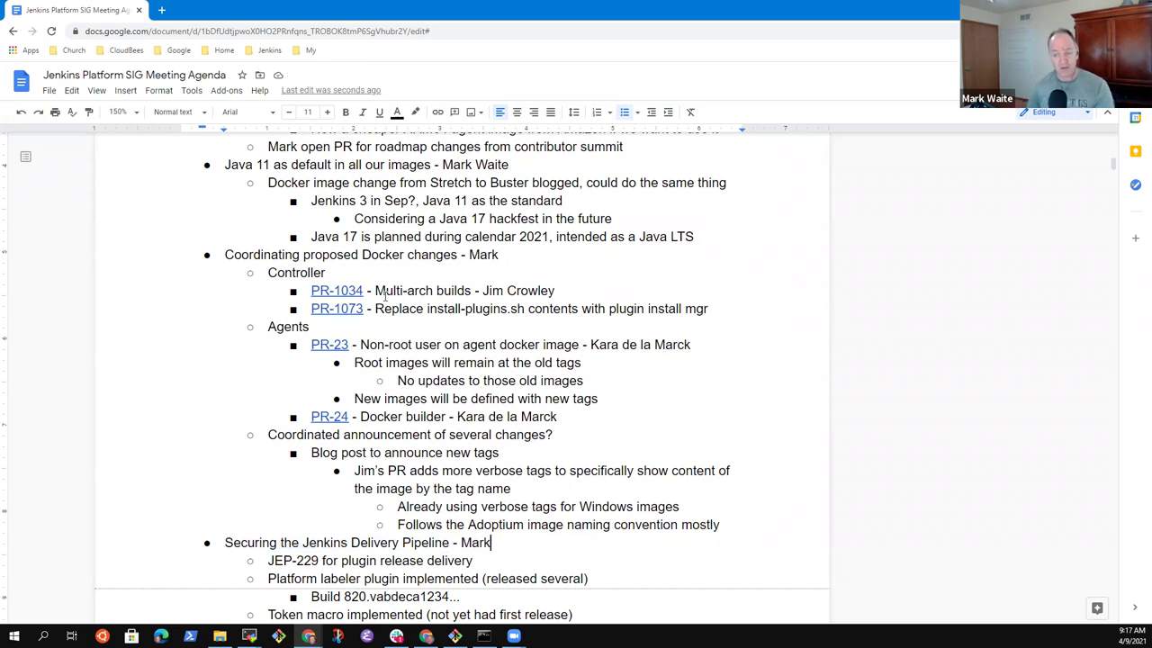
{"action": "type", "text": ", Gareth"}
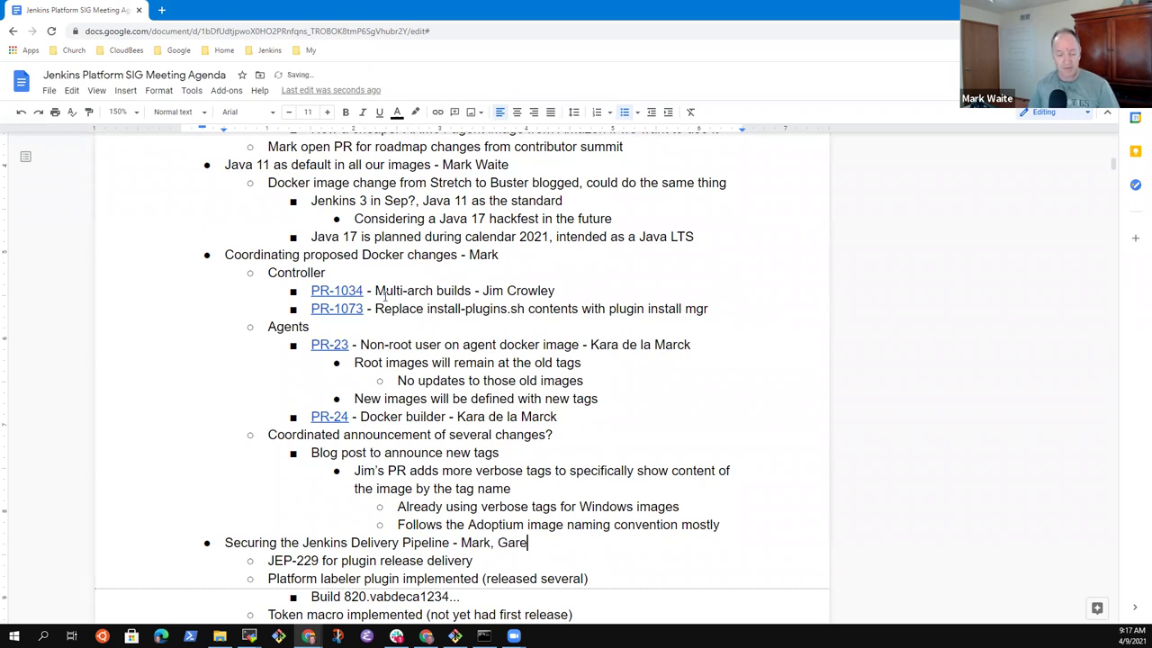
Review the Security scanning of Jenkins images line, then return up to the attendee list.
{"action": "key", "text": "Down"}
{"action": "key", "text": "Down"}
{"action": "key", "text": "Down"}
{"action": "key", "text": "Down"}
{"action": "key", "text": "Down"}
{"action": "key", "text": "Down"}
{"action": "key", "text": "Down"}
{"action": "key", "text": "Down"}
{"action": "key", "text": "Down"}
{"action": "key", "text": "Down"}
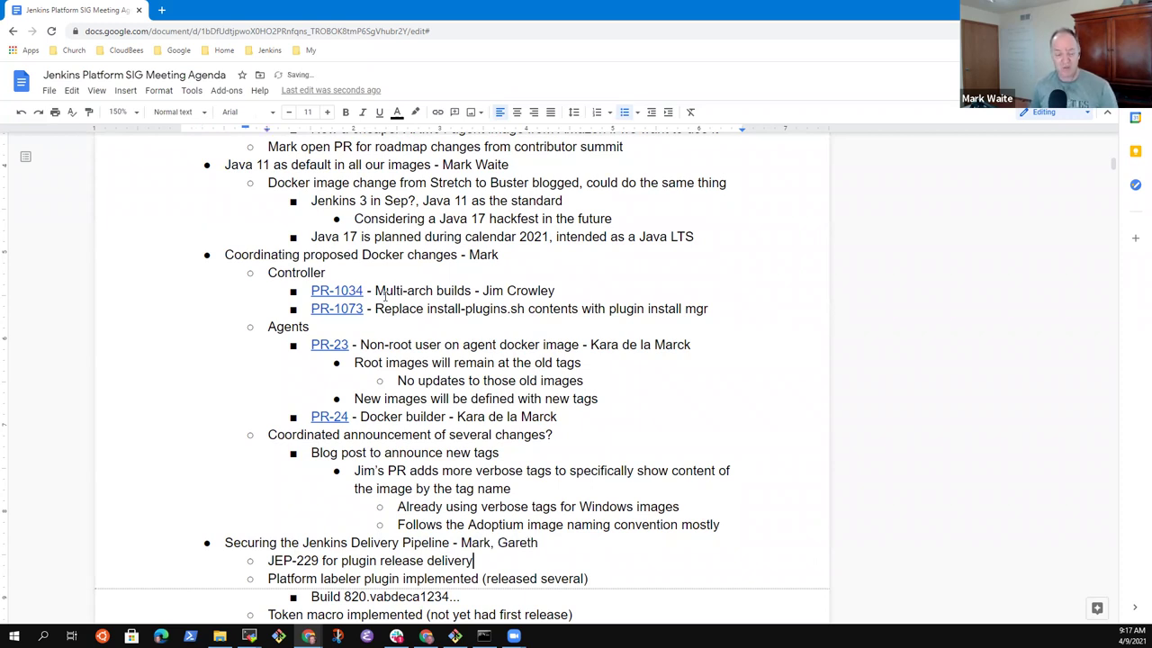
{"action": "key", "text": "Up"}
{"action": "key", "text": "Up"}
{"action": "key", "text": "Up"}
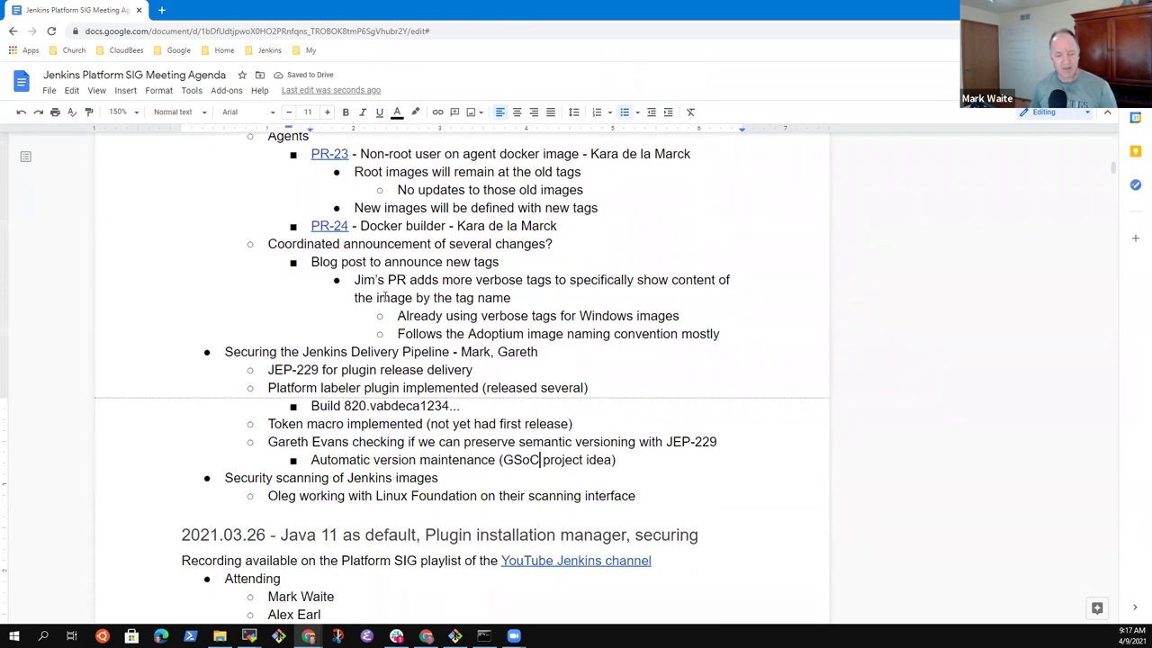
{"action": "key", "text": "Down"}
{"action": "key", "text": "Home"}
{"action": "key", "text": "shift+End"}
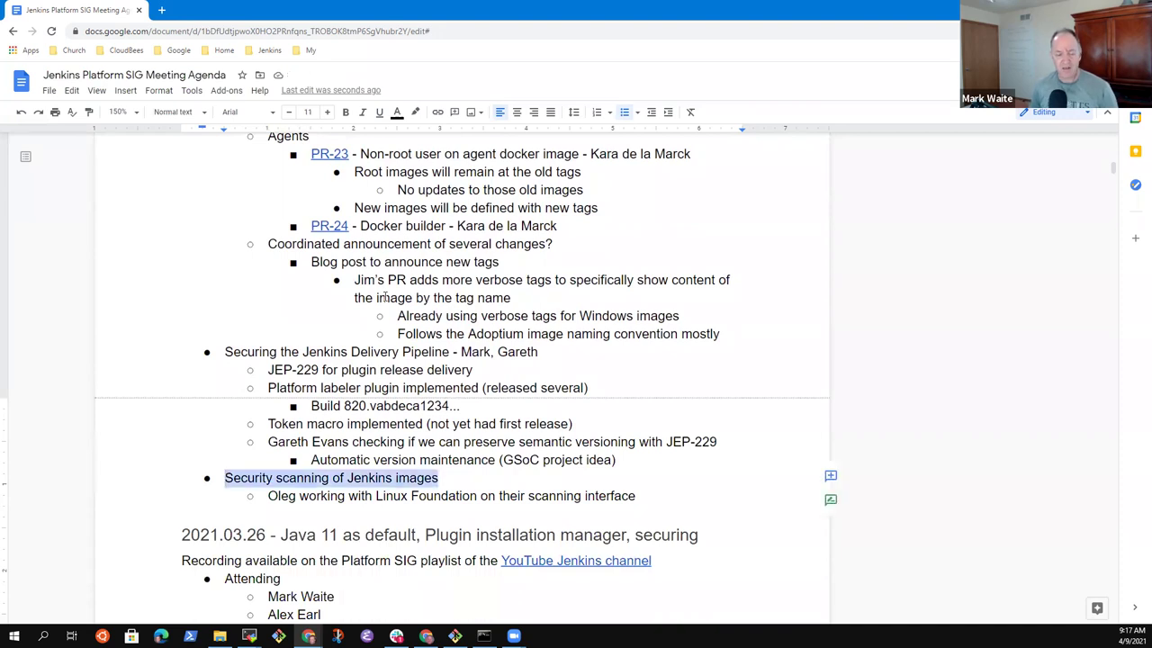
{"action": "key", "text": "Up"}
{"action": "key", "text": "Up"}
{"action": "key", "text": "Up"}
{"action": "key", "text": "Up"}
{"action": "key", "text": "Up"}
{"action": "key", "text": "Up"}
{"action": "key", "text": "Up"}
{"action": "key", "text": "Up"}
{"action": "key", "text": "Up"}
{"action": "key", "text": "Up"}
{"action": "key", "text": "Up"}
{"action": "key", "text": "Home"}
{"action": "key", "text": "Up"}
{"action": "key", "text": "Up"}
{"action": "key", "text": "Up"}
{"action": "key", "text": "Up"}
{"action": "key", "text": "Up"}
{"action": "key", "text": "Up"}
{"action": "key", "text": "Up"}
{"action": "key", "text": "Up"}
{"action": "key", "text": "Up"}
{"action": "key", "text": "Up"}
{"action": "key", "text": "Up"}
{"action": "key", "text": "Up"}
{"action": "key", "text": "Up"}
{"action": "key", "text": "Up"}
{"action": "key", "text": "Up"}
{"action": "key", "text": "Up"}
{"action": "key", "text": "Up"}
{"action": "key", "text": "Up"}
{"action": "key", "text": "Up"}
{"action": "key", "text": "Up"}
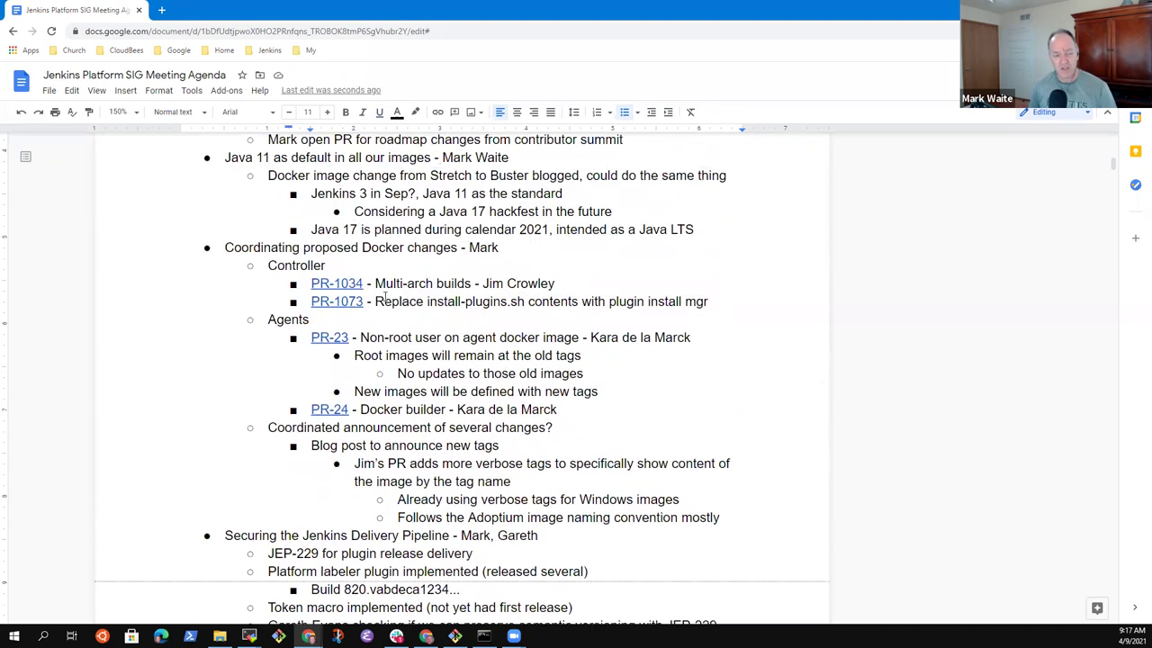
{"action": "key", "text": "Home"}
{"action": "key", "text": "Up"}
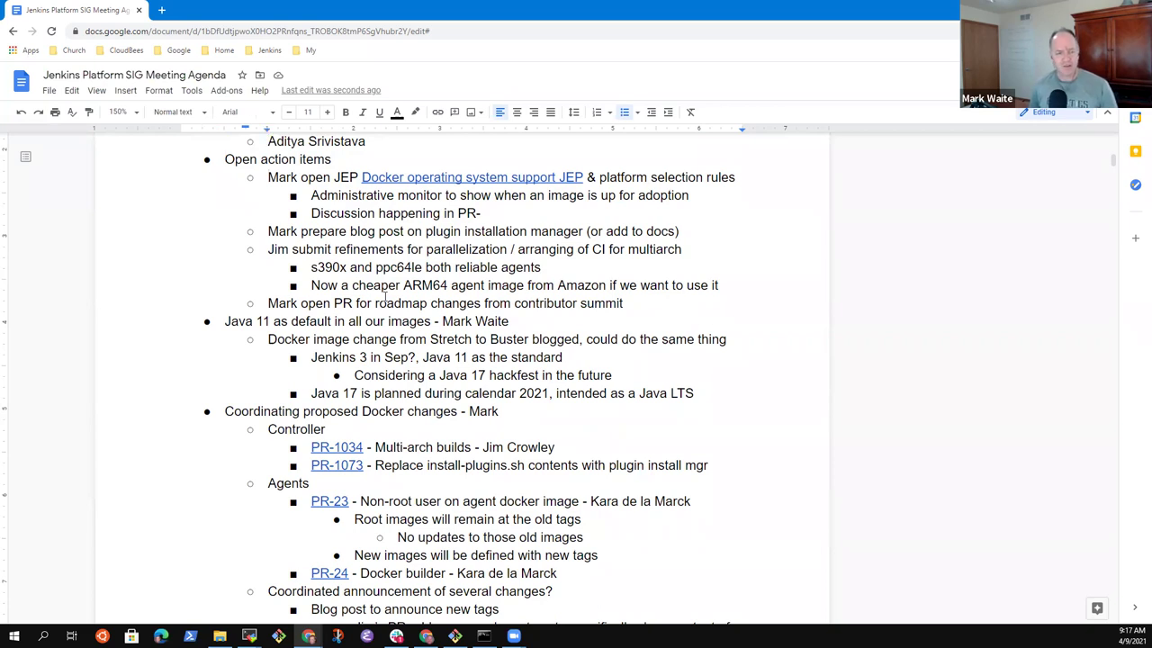
Remove the dangling 'PR-' text from the end of the PR discussion bullet.
{"action": "key", "text": "shift+End"}
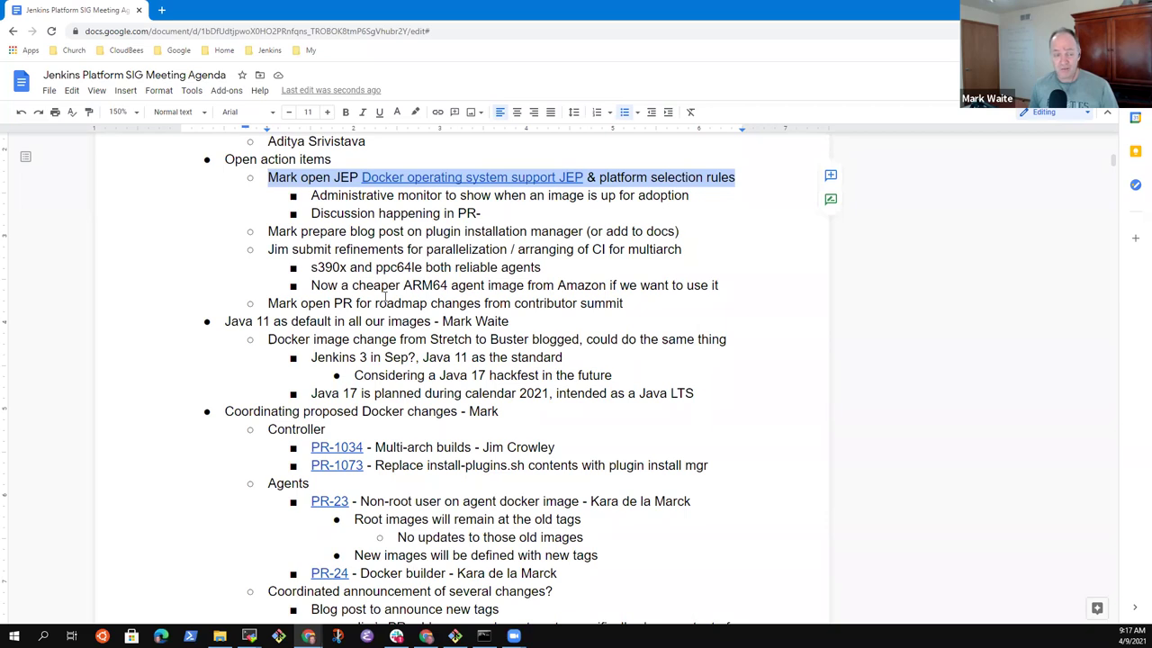
{"action": "key", "text": "Down"}
{"action": "key", "text": "Down"}
{"action": "key", "text": "shift+Left"}
{"action": "key", "text": "shift+Left"}
{"action": "key", "text": "shift+Left"}
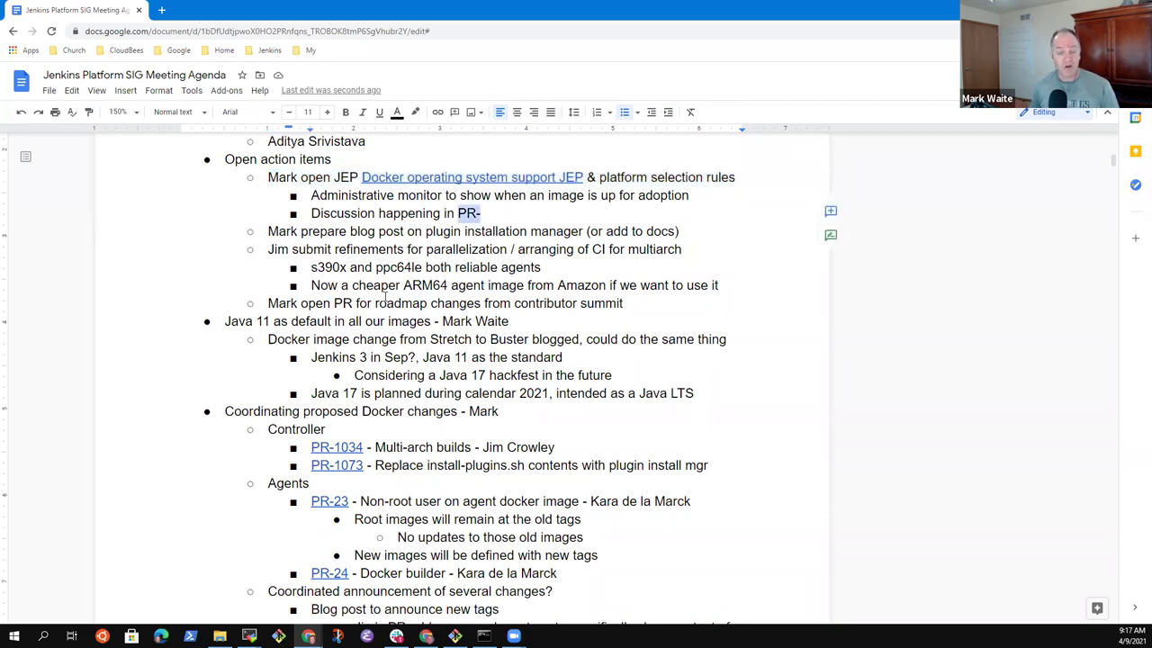
{"action": "key", "text": "BackSpace"}
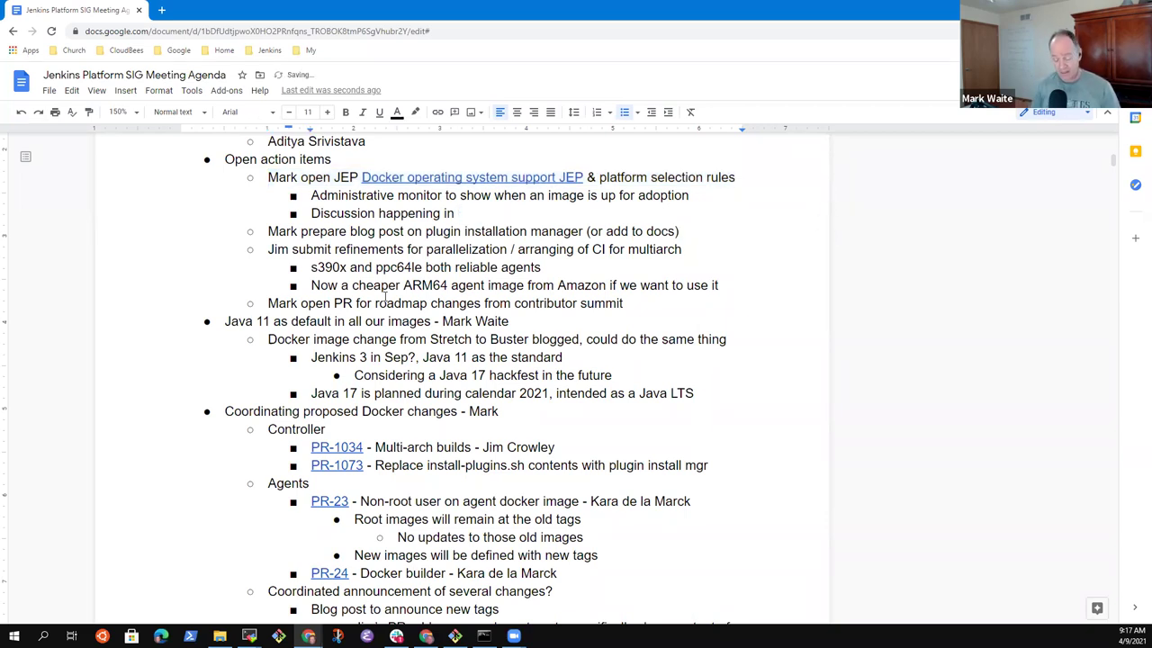
Complete the parenthetical as '(proposed in PR, …)', crediting the contributor by name.
{"action": "type", "text": "a P"}
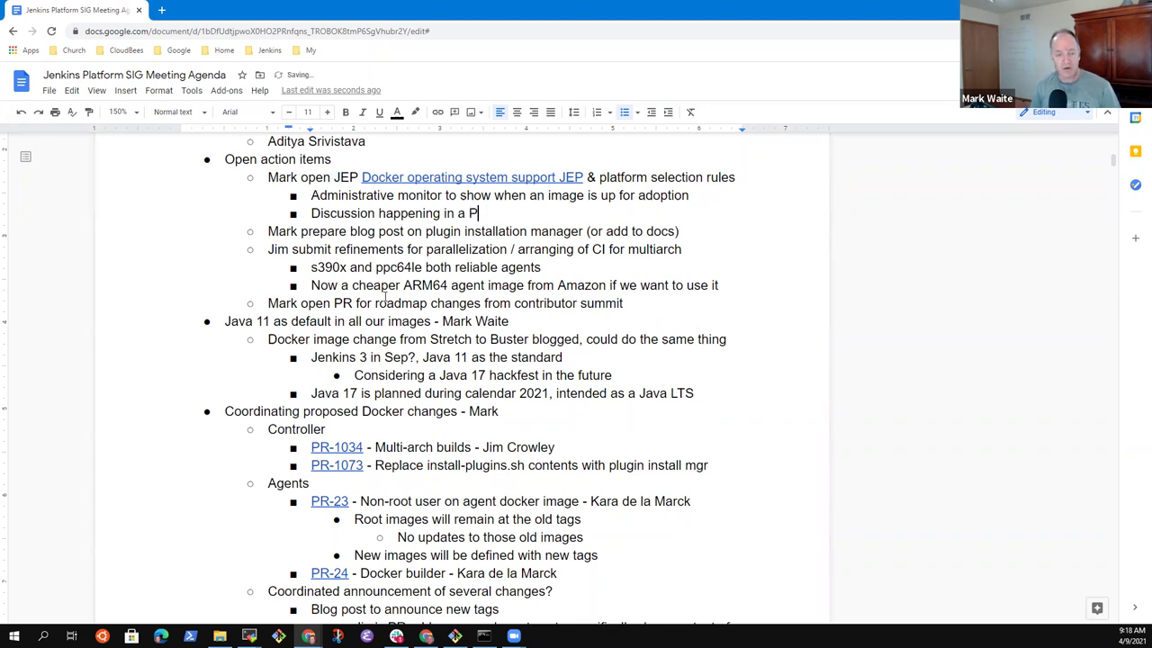
{"action": "type", "text": "R ("}
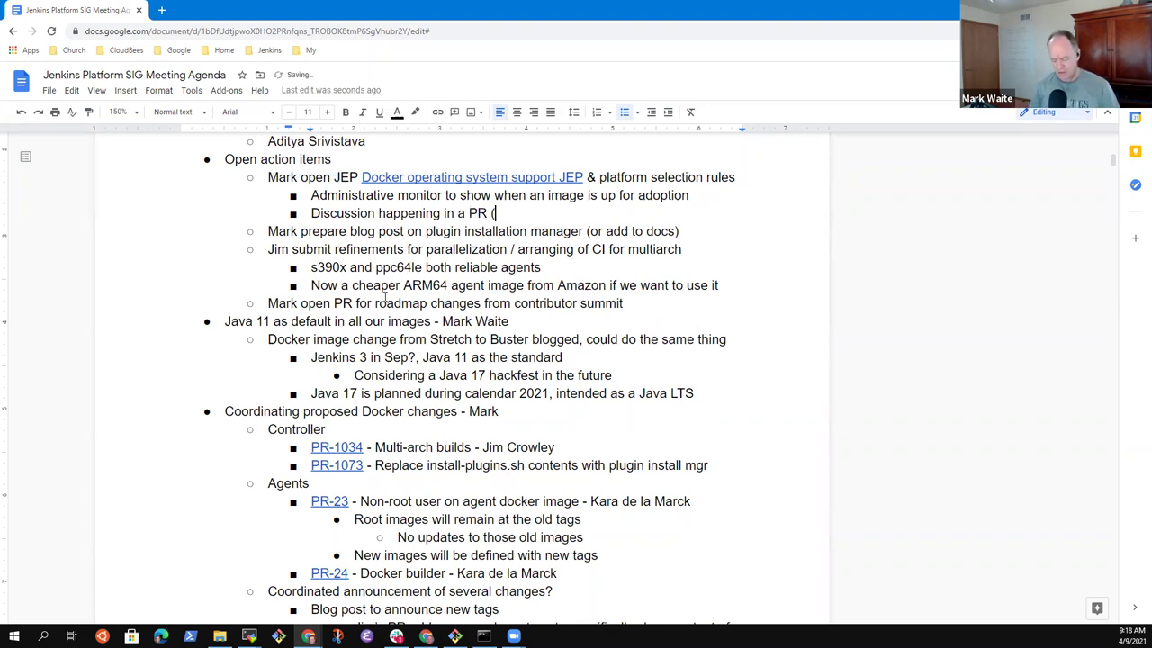
{"action": "type", "text": "link to"}
{"action": "key", "text": "BackSpace"}
{"action": "key", "text": "BackSpace"}
{"action": "key", "text": "BackSpace"}
{"action": "key", "text": "BackSpace"}
{"action": "key", "text": "BackSpace"}
{"action": "key", "text": "BackSpace"}
{"action": "key", "text": "BackSpace"}
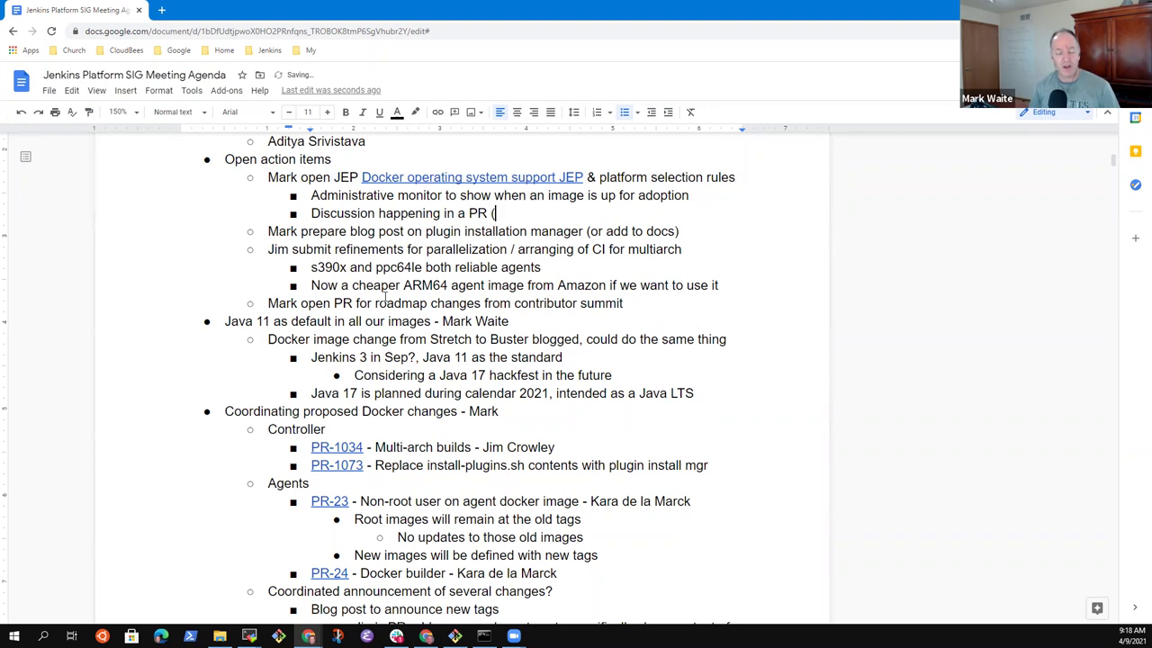
{"action": "type", "text": "p"}
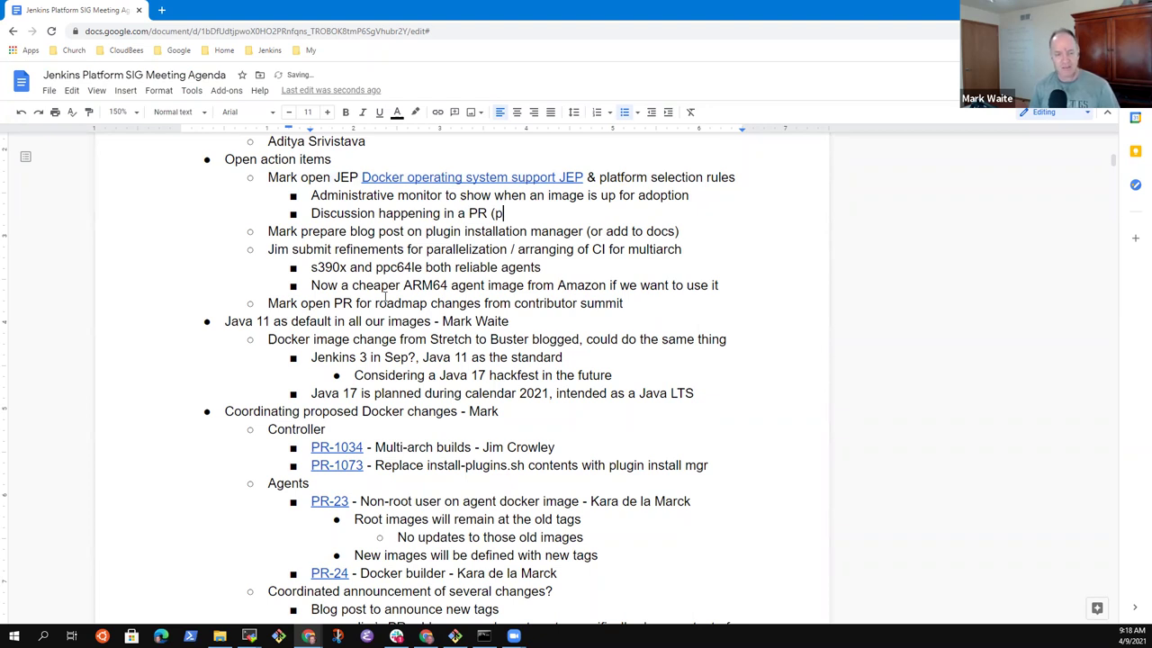
{"action": "type", "text": "ropos"}
{"action": "key", "text": "BackSpace"}
{"action": "key", "text": "BackSpace"}
{"action": "key", "text": "BackSpace"}
{"action": "key", "text": "BackSpace"}
{"action": "type", "text": "oposed "}
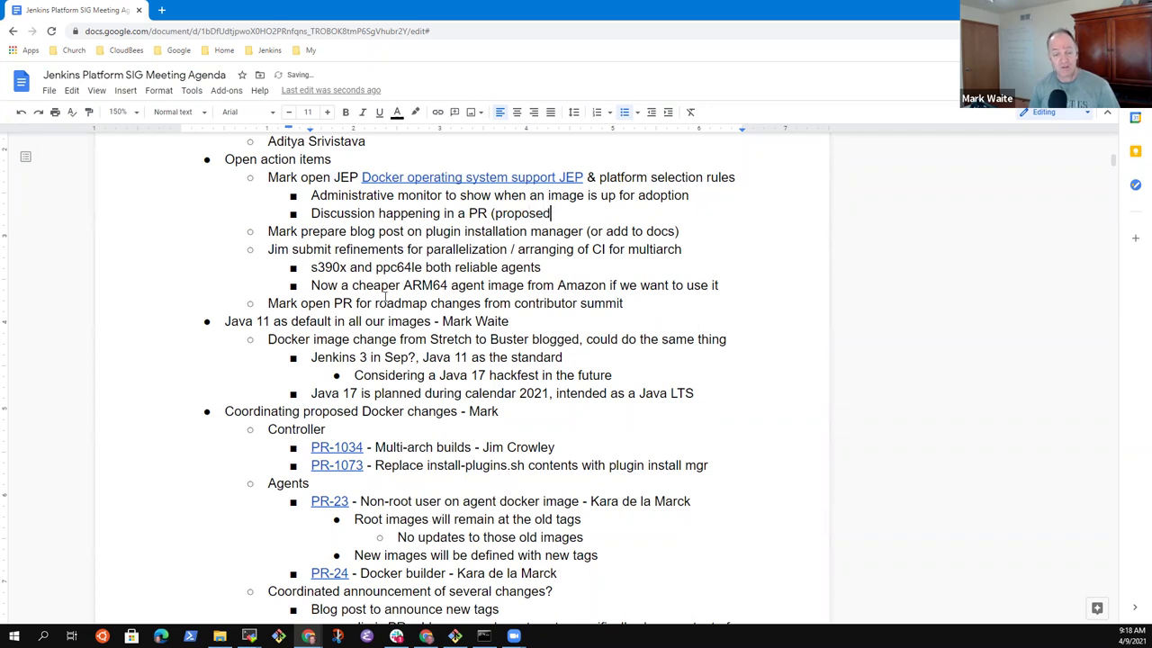
{"action": "type", "text": "ALex"}
{"action": "key", "text": "BackSpace"}
{"action": "key", "text": "BackSpace"}
{"action": "key", "text": "BackSpace"}
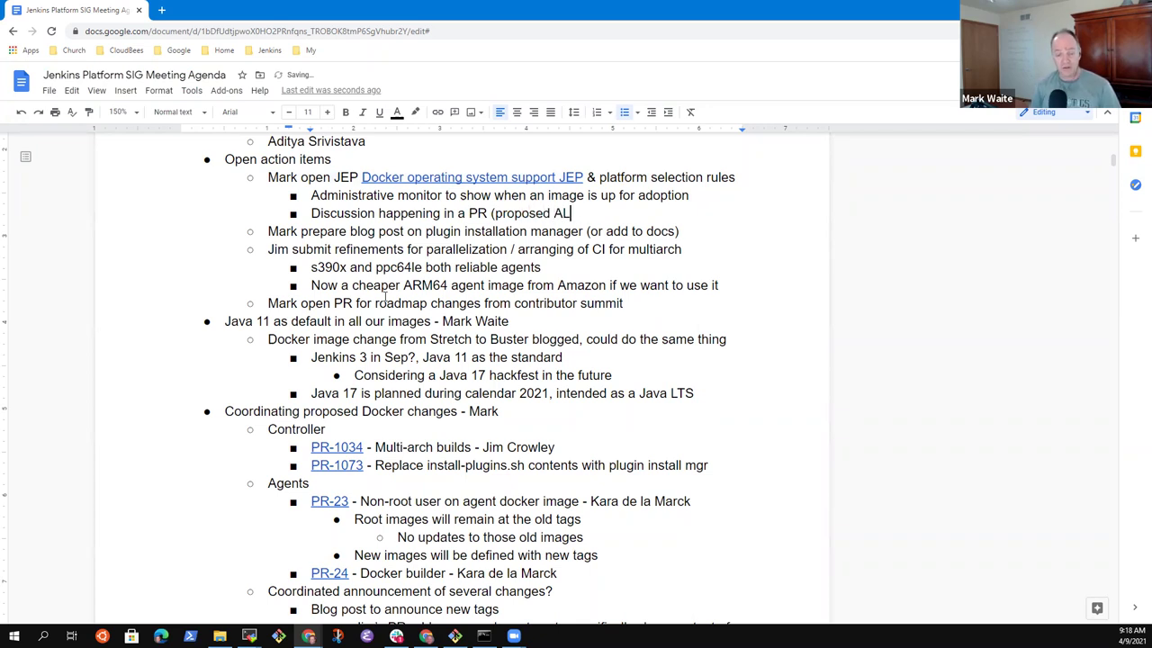
{"action": "type", "text": "lex"}
{"action": "key", "text": "BackSpace"}
{"action": "key", "text": "BackSpace"}
{"action": "key", "text": "BackSpace"}
{"action": "key", "text": "BackSpace"}
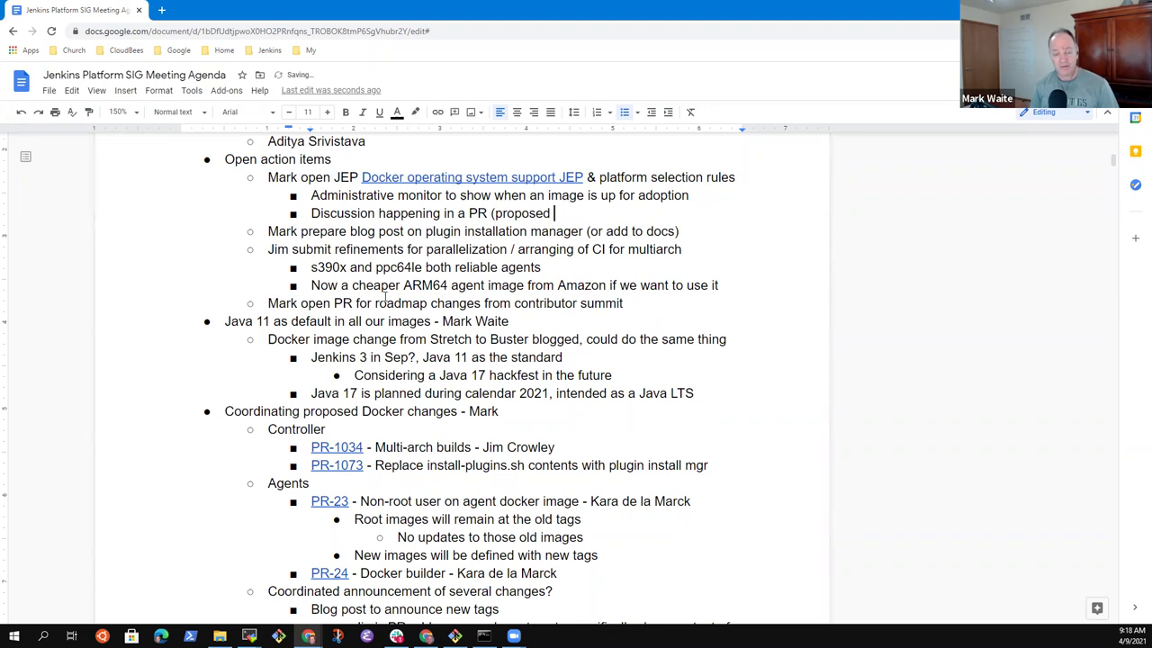
{"action": "type", "text": "in PR, Ale"}
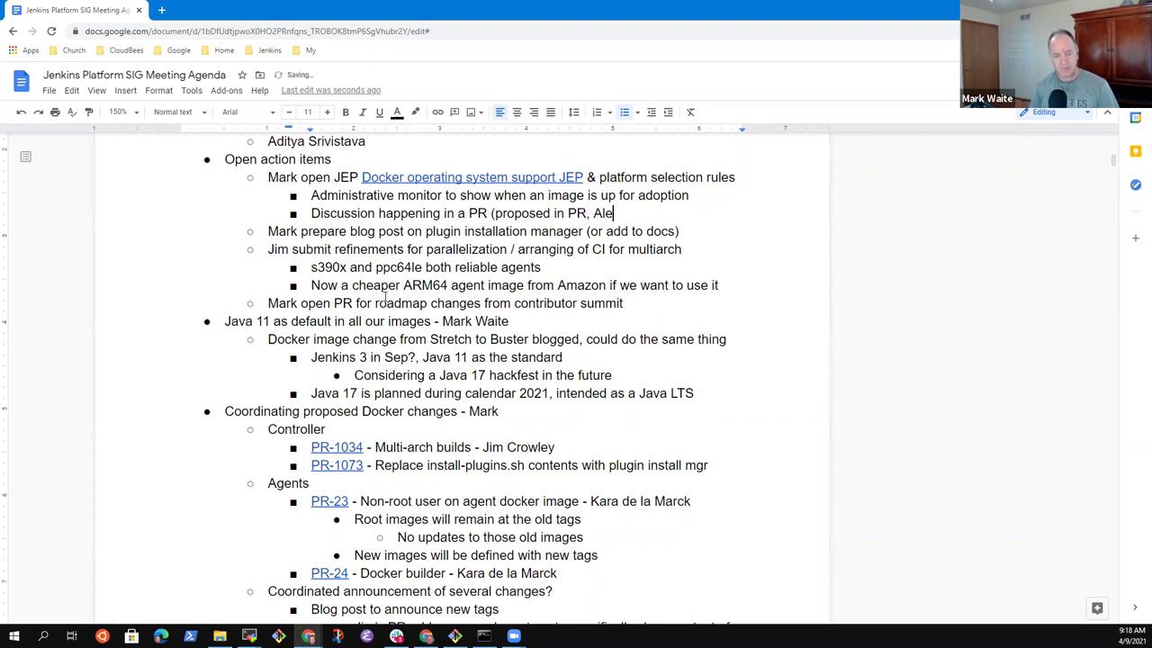
{"action": "type", "text": "x)"}
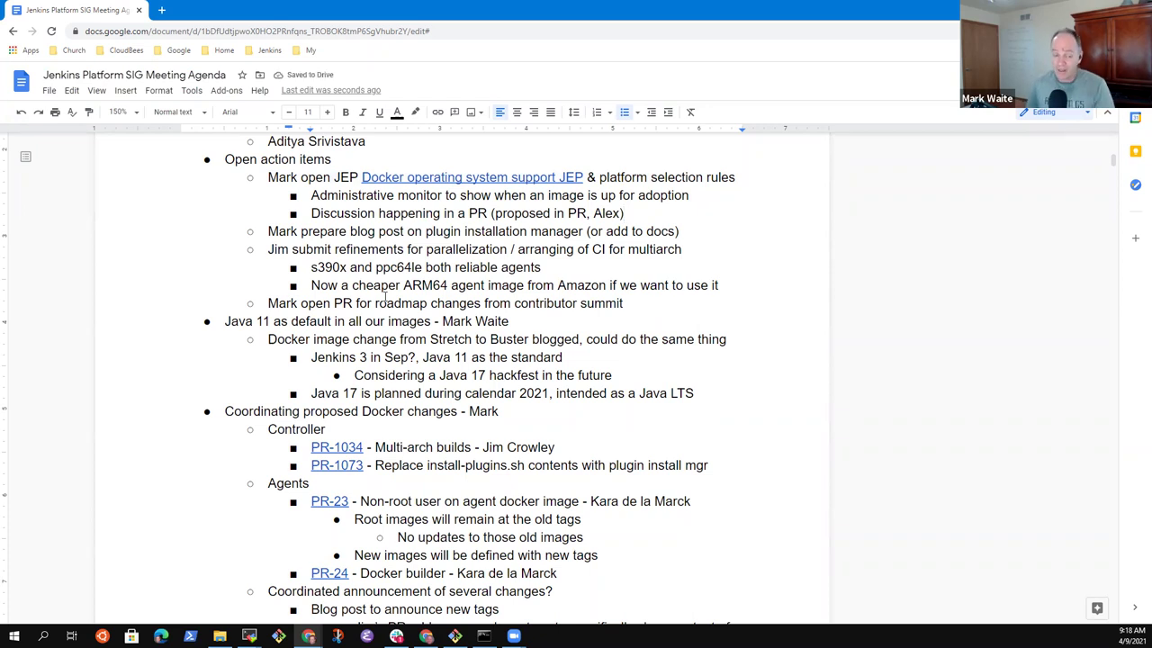
Add a nested 'CODEOWNER' sub-bullet under the PR discussion note.
{"action": "key", "text": "Return"}
{"action": "key", "text": "Tab"}
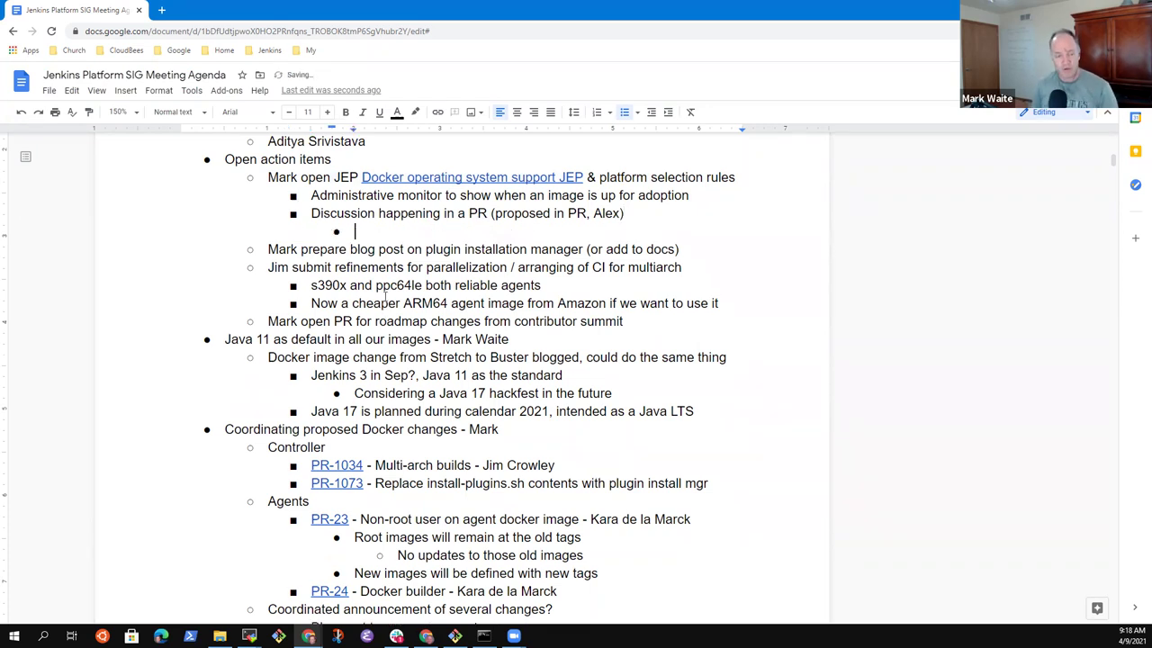
{"action": "type", "text": "CODEOW"}
{"action": "key", "text": "BackSpace"}
{"action": "key", "text": "BackSpace"}
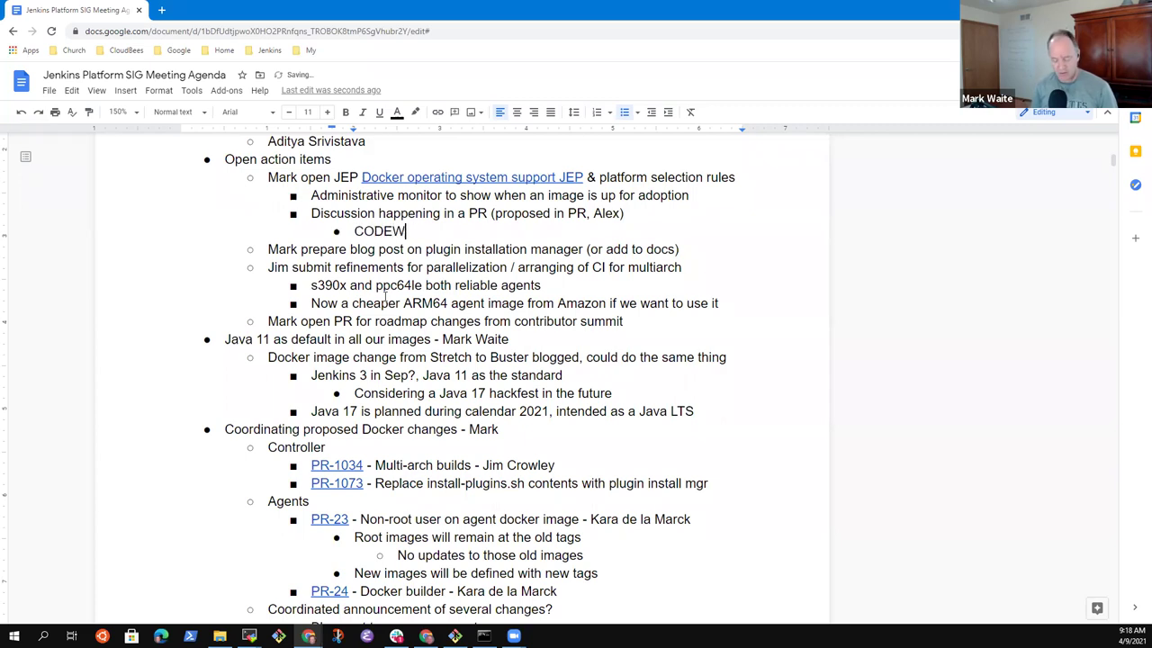
{"action": "type", "text": "OWNER"}
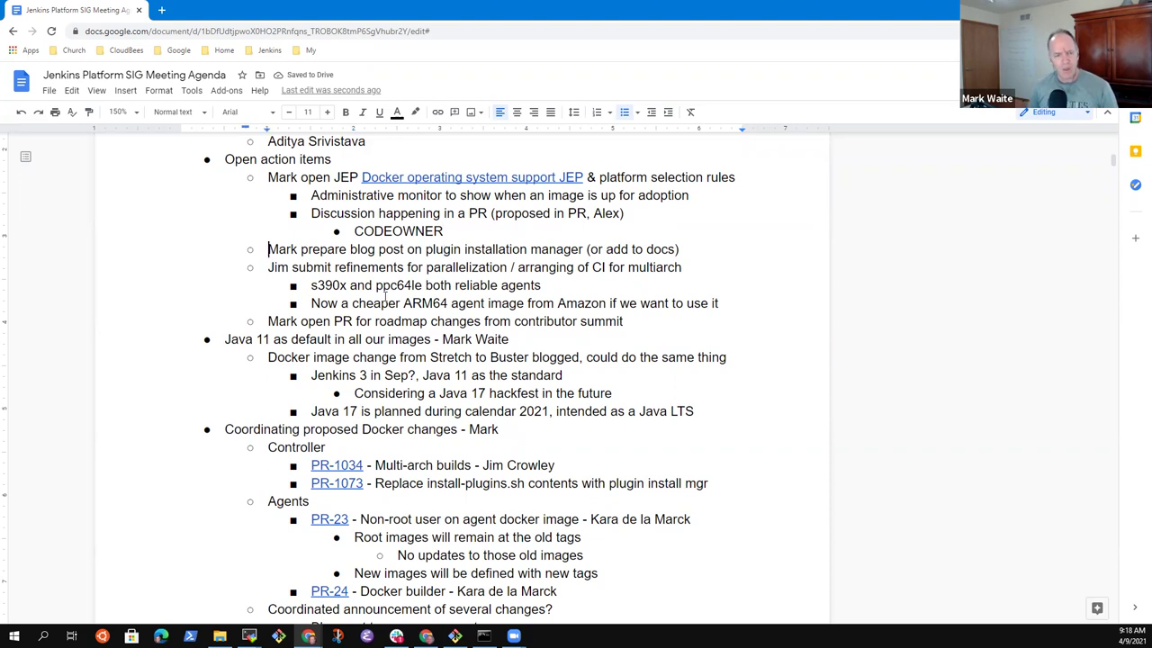
Add a nested 'More widely' sub-bullet under the blog post action item.
{"action": "key", "text": "shift+End"}
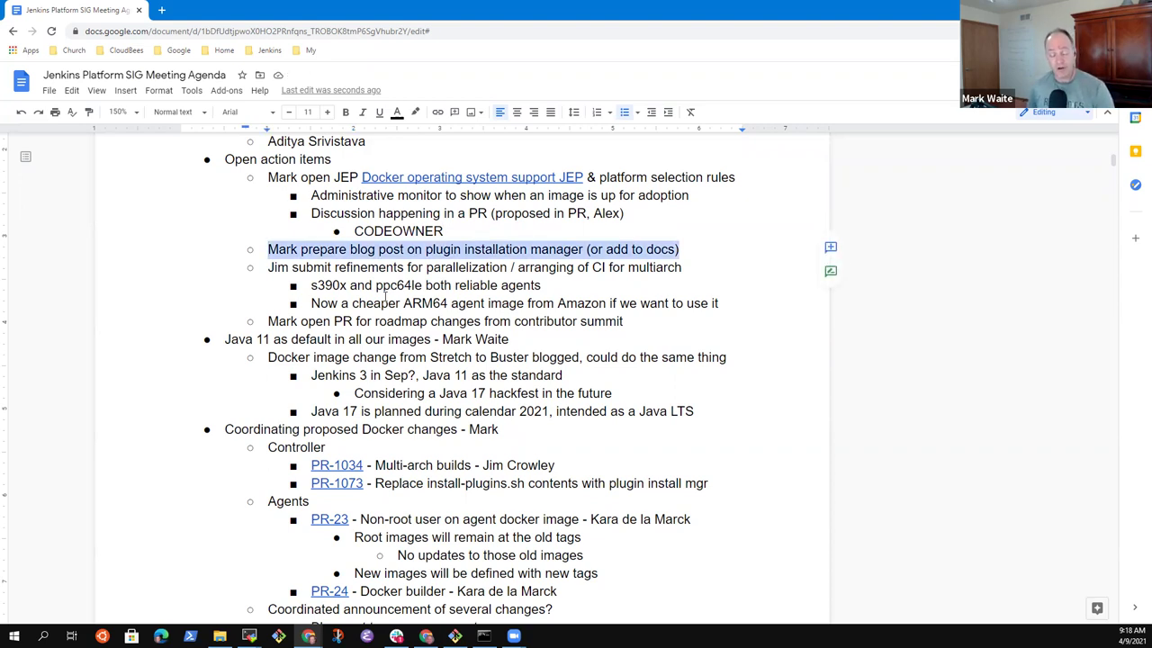
{"action": "key", "text": "End"}
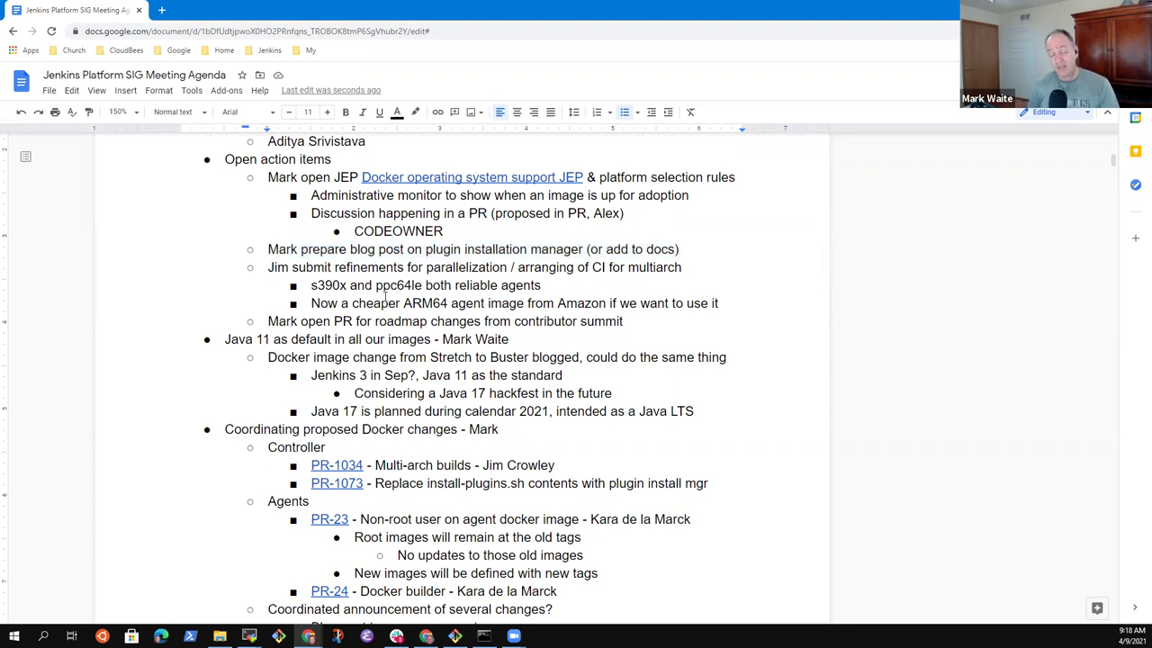
{"action": "key", "text": "Return"}
{"action": "key", "text": "Tab"}
{"action": "type", "text": "M"}
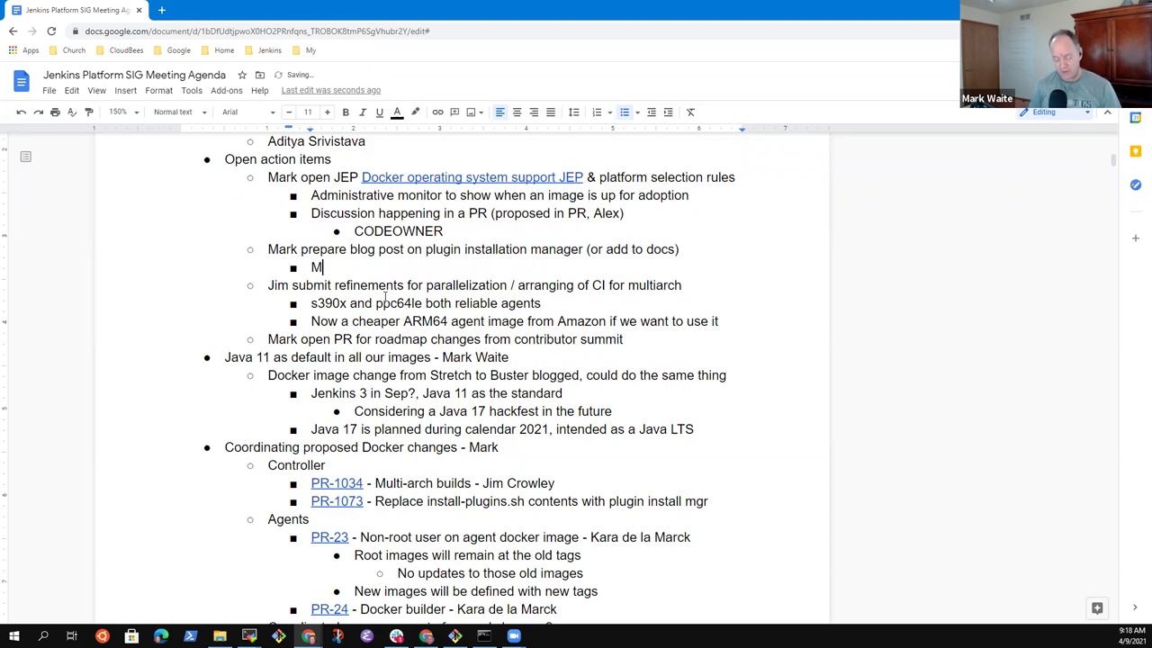
{"action": "type", "text": "ore wide"}
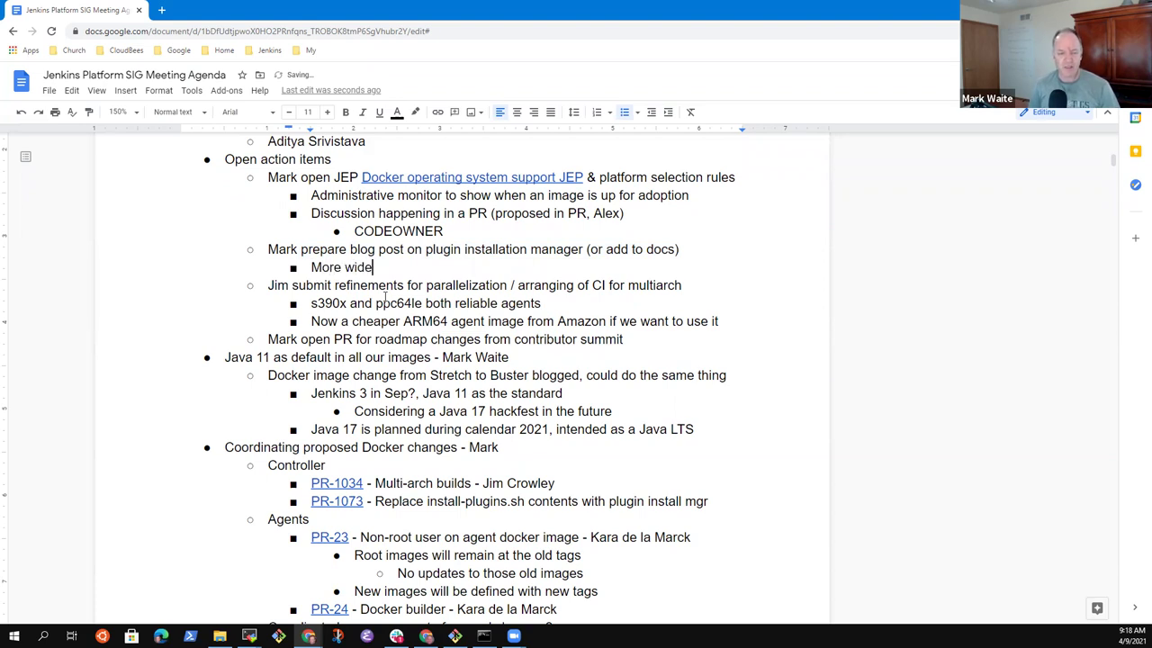
{"action": "type", "text": "ly"}
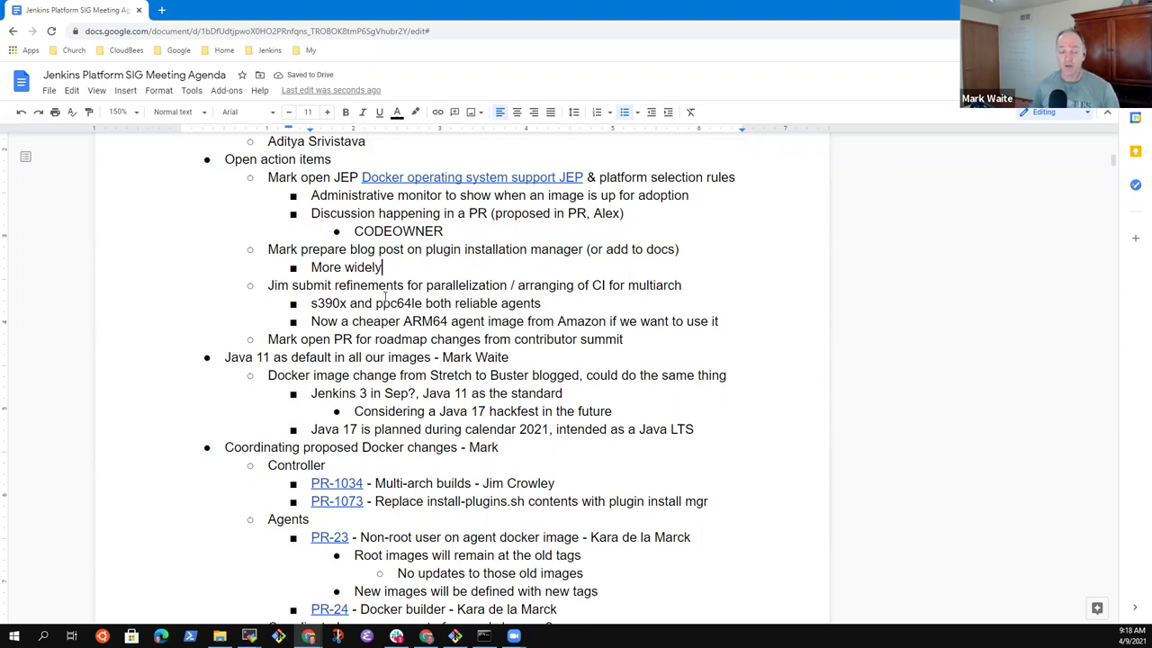
Review the multiarch CI, s390x/ppc64le, ARM64 image and roadmap PR notes.
{"action": "key", "text": "Up"}
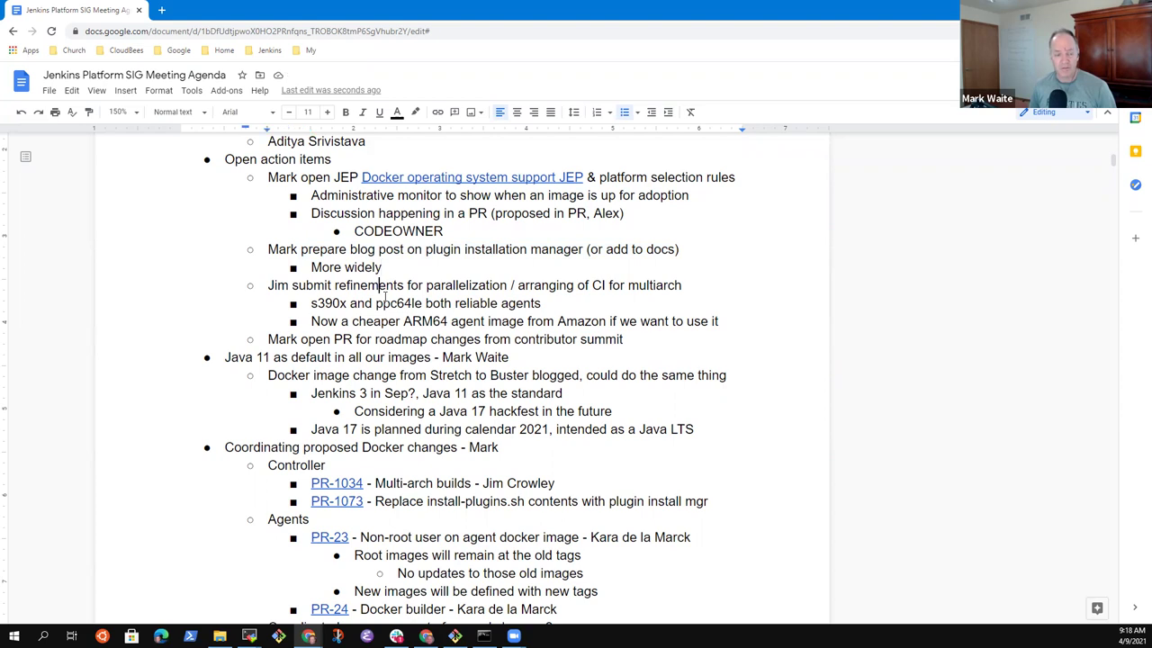
{"action": "key", "text": "shift+Down"}
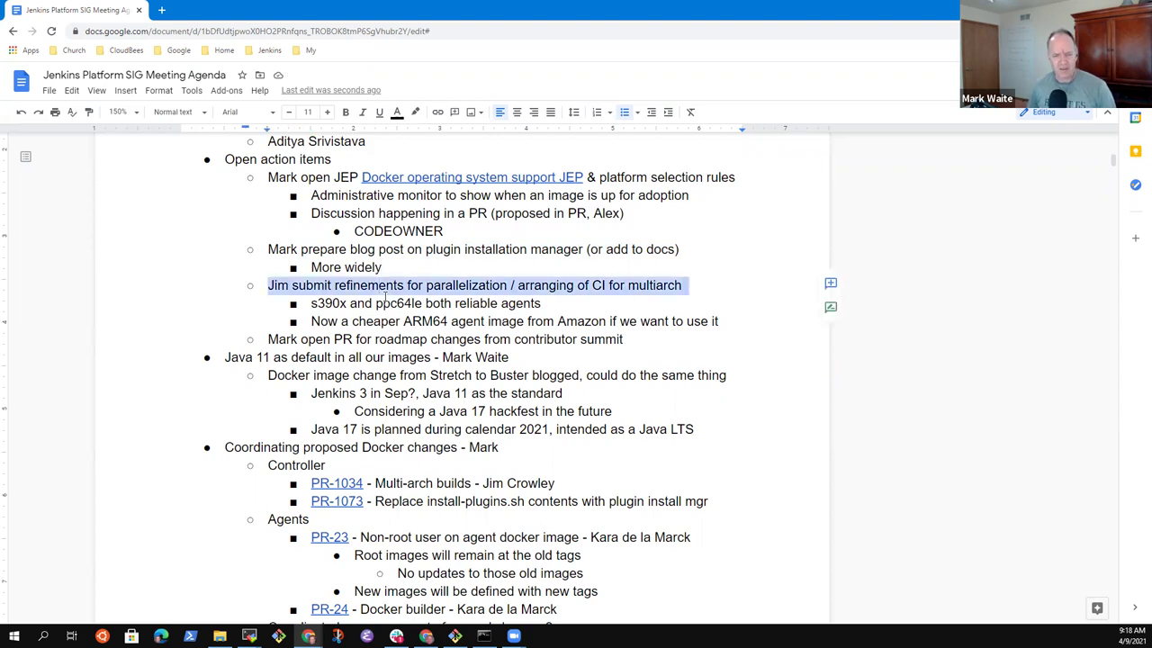
{"action": "key", "text": "End"}
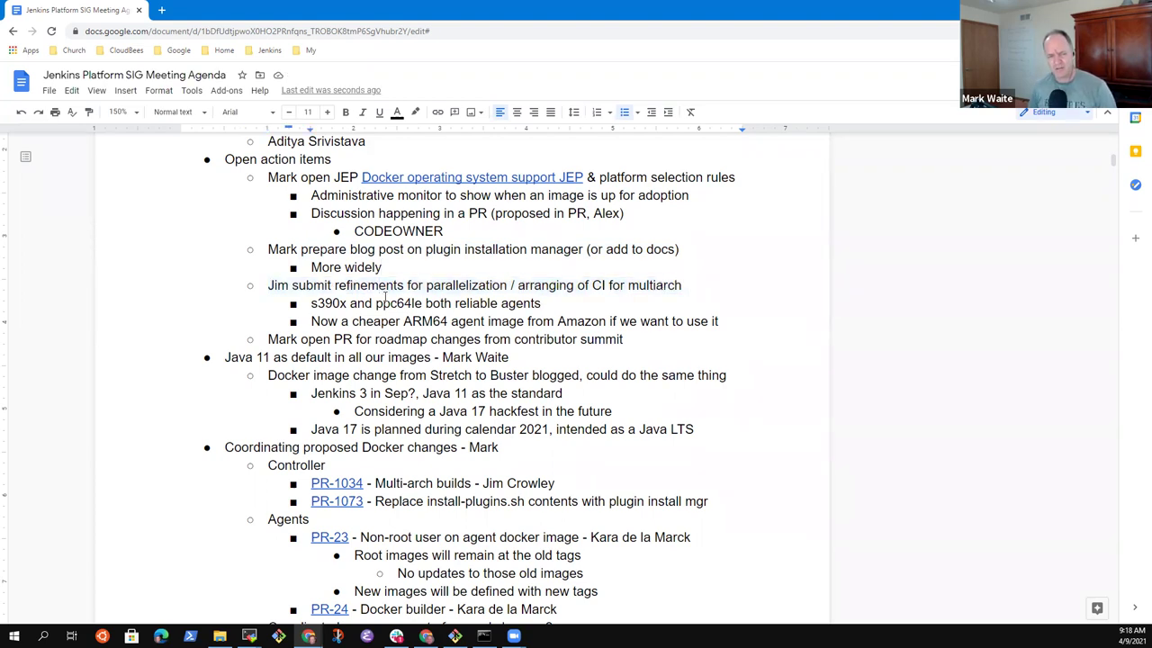
{"action": "key", "text": "shift+End"}
{"action": "key", "text": "Down"}
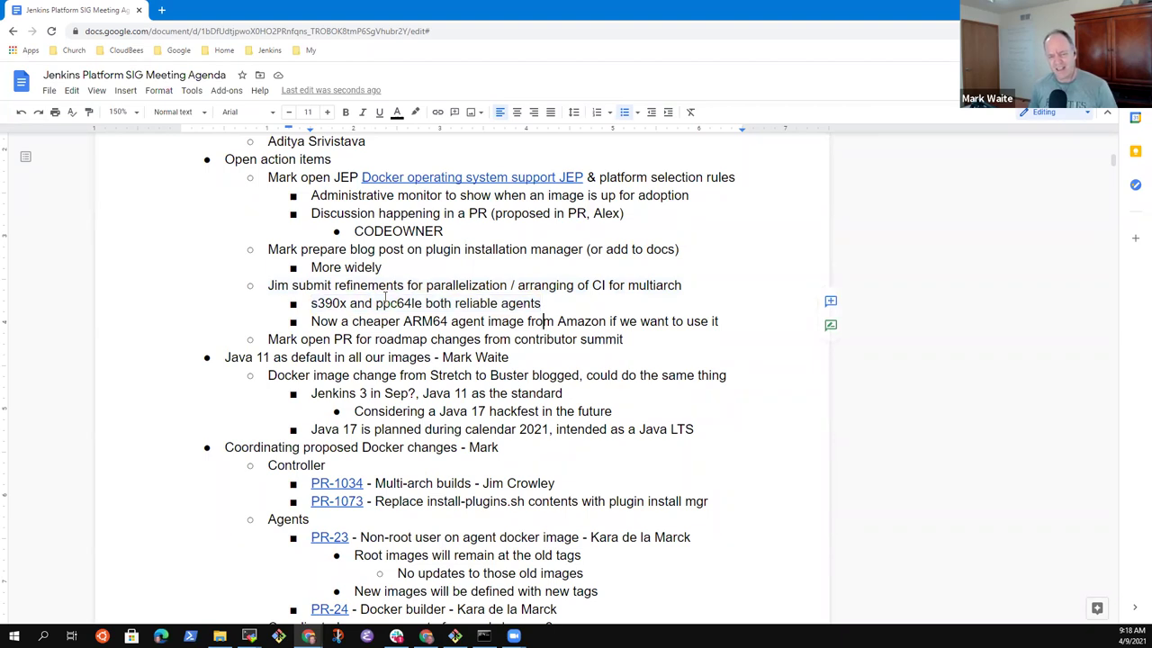
{"action": "key", "text": "Home"}
{"action": "key", "text": "shift+End"}
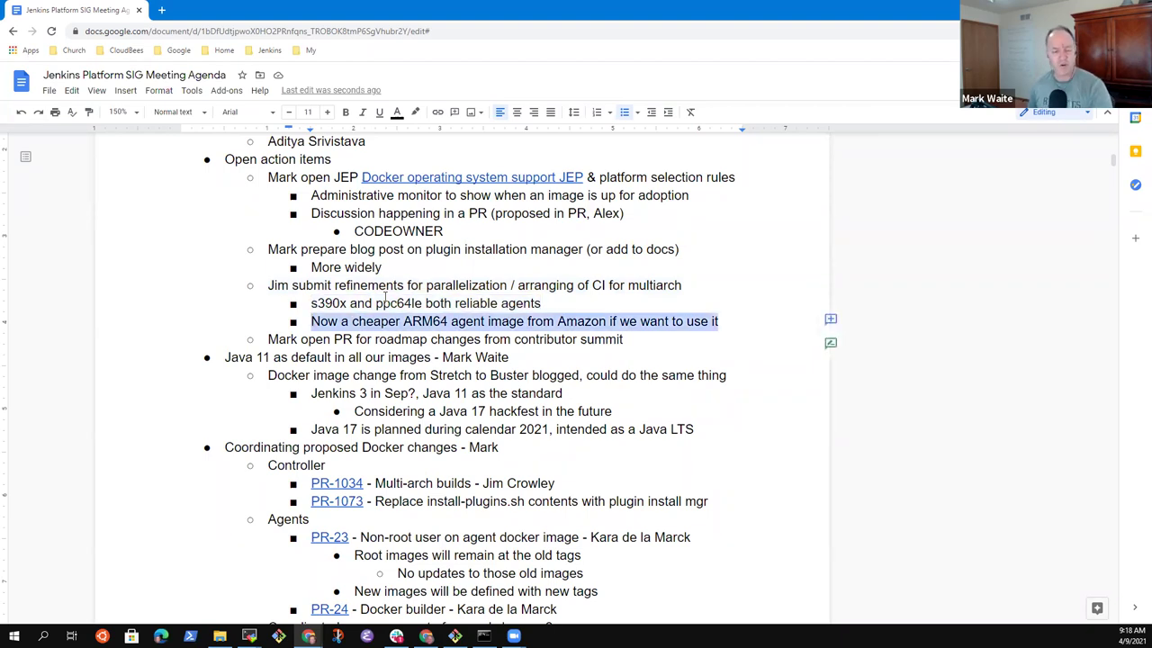
{"action": "key", "text": "Right"}
{"action": "key", "text": "Up"}
{"action": "key", "text": "Up"}
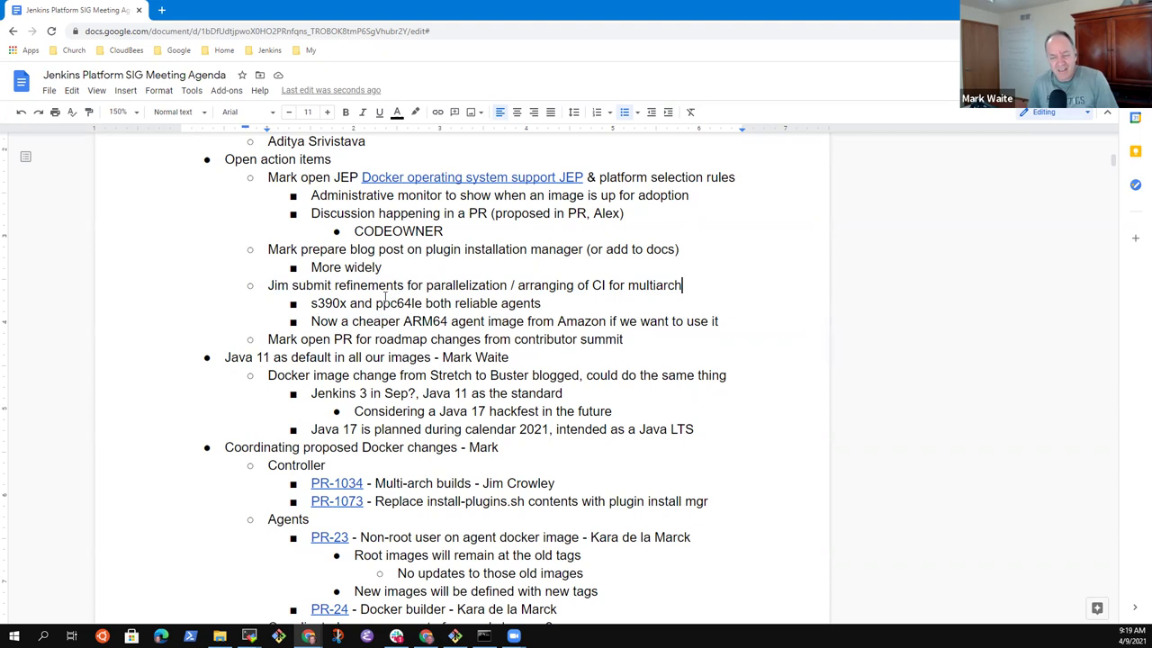
{"action": "key", "text": "Down"}
{"action": "key", "text": "Down"}
{"action": "key", "text": "Down"}
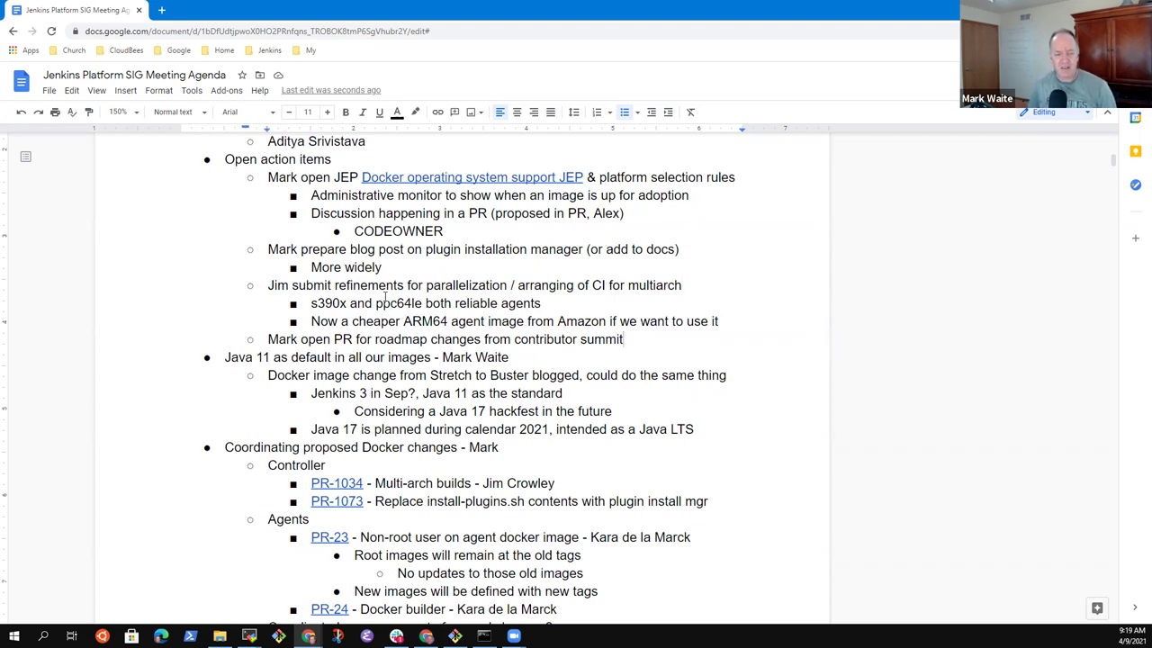
{"action": "key", "text": "Home"}
{"action": "key", "text": "shift+End"}
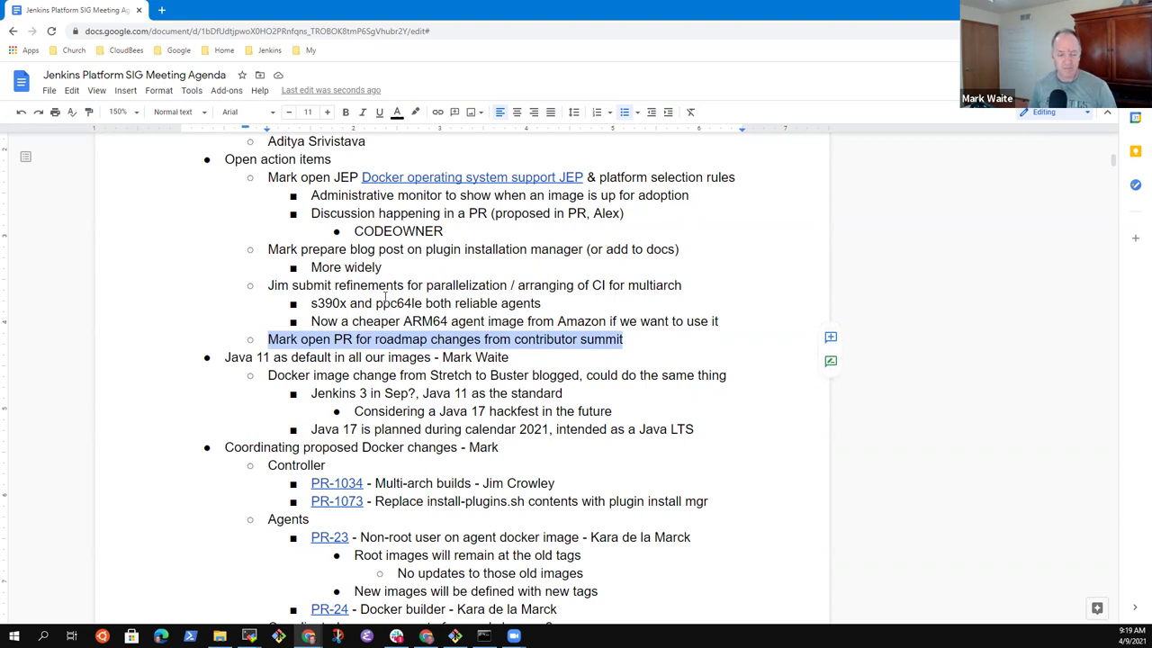
{"action": "key", "text": "Down"}
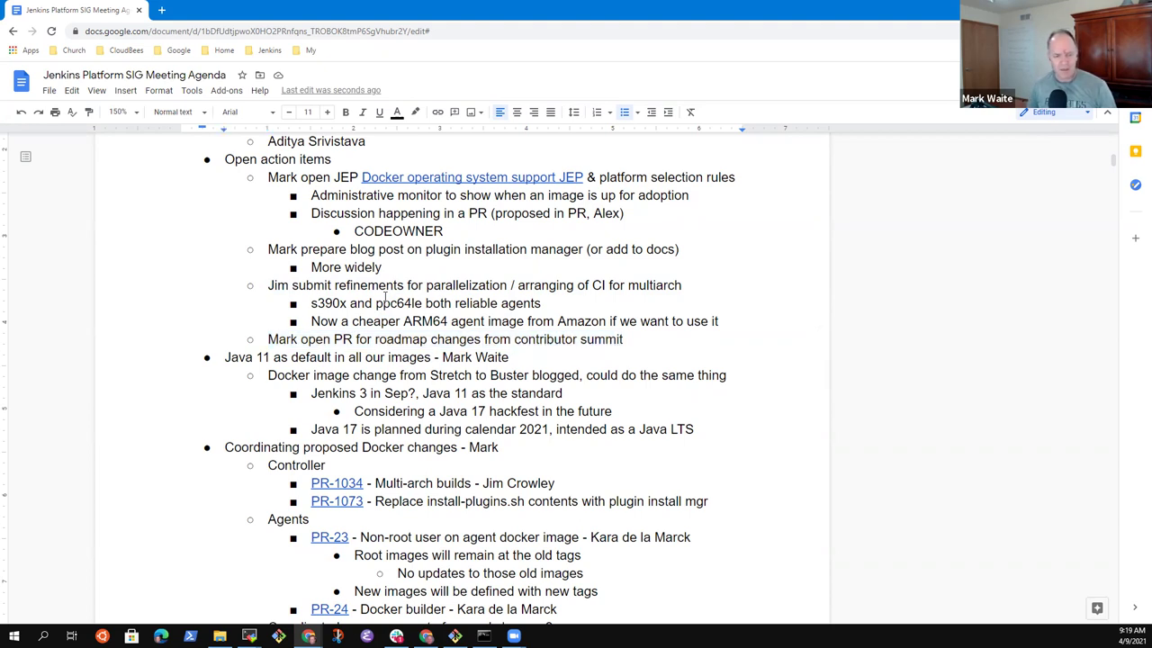
Highlight the Java 11 topic and the 'Java 11 as the standard' phrase on the Jenkins 3 line.
{"action": "key", "text": "shift+Home"}
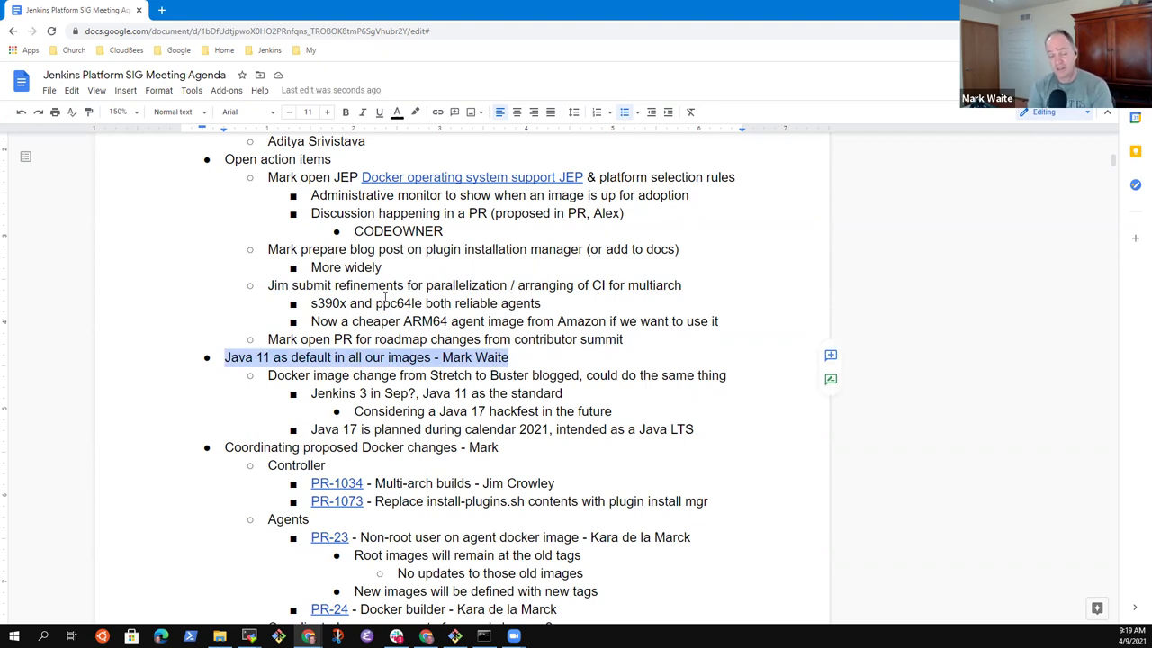
{"action": "key", "text": "Down"}
{"action": "key", "text": "Down"}
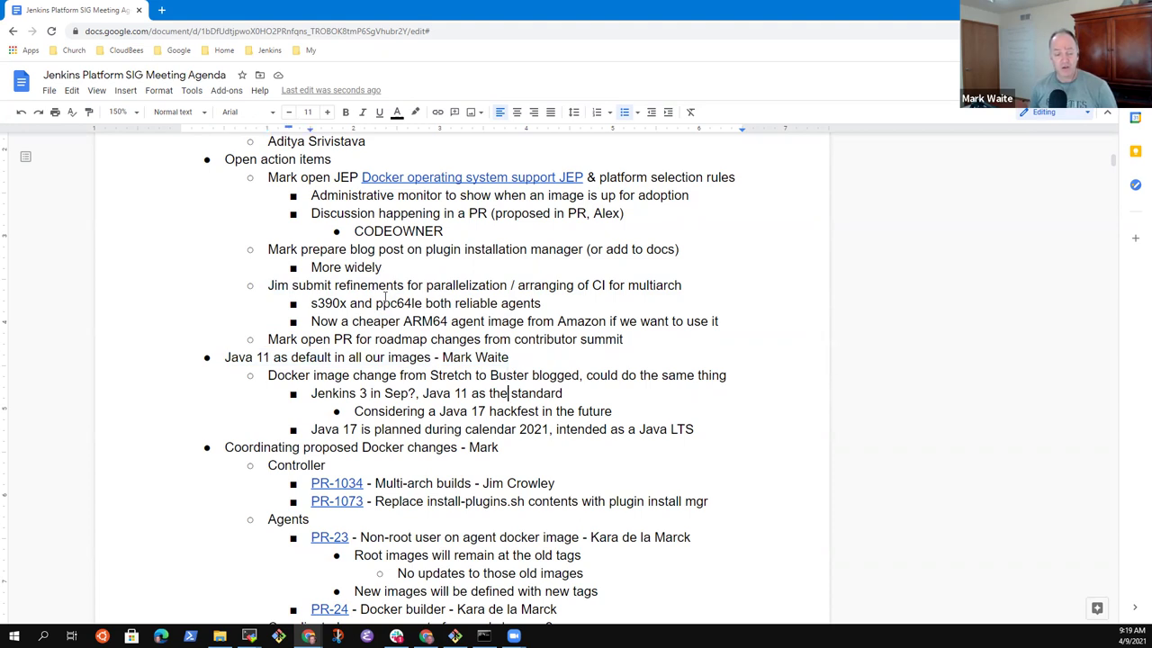
{"action": "key", "text": "ctrl+shift+Right"}
{"action": "key", "text": "ctrl+shift+Right"}
{"action": "key", "text": "ctrl+shift+Right"}
{"action": "key", "text": "ctrl+shift+Right"}
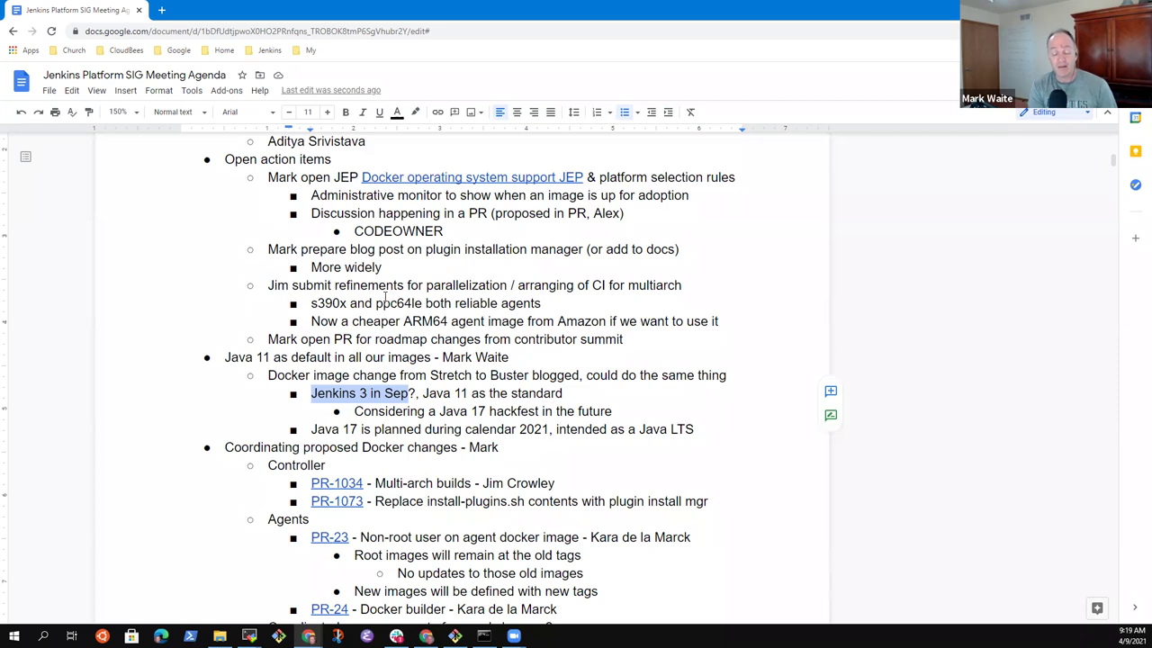
{"action": "key", "text": "End"}
{"action": "key", "text": "ctrl+shift+Left"}
{"action": "key", "text": "ctrl+shift+Left"}
{"action": "key", "text": "ctrl+shift+Left"}
{"action": "key", "text": "ctrl+shift+Left"}
{"action": "key", "text": "ctrl+shift+Left"}
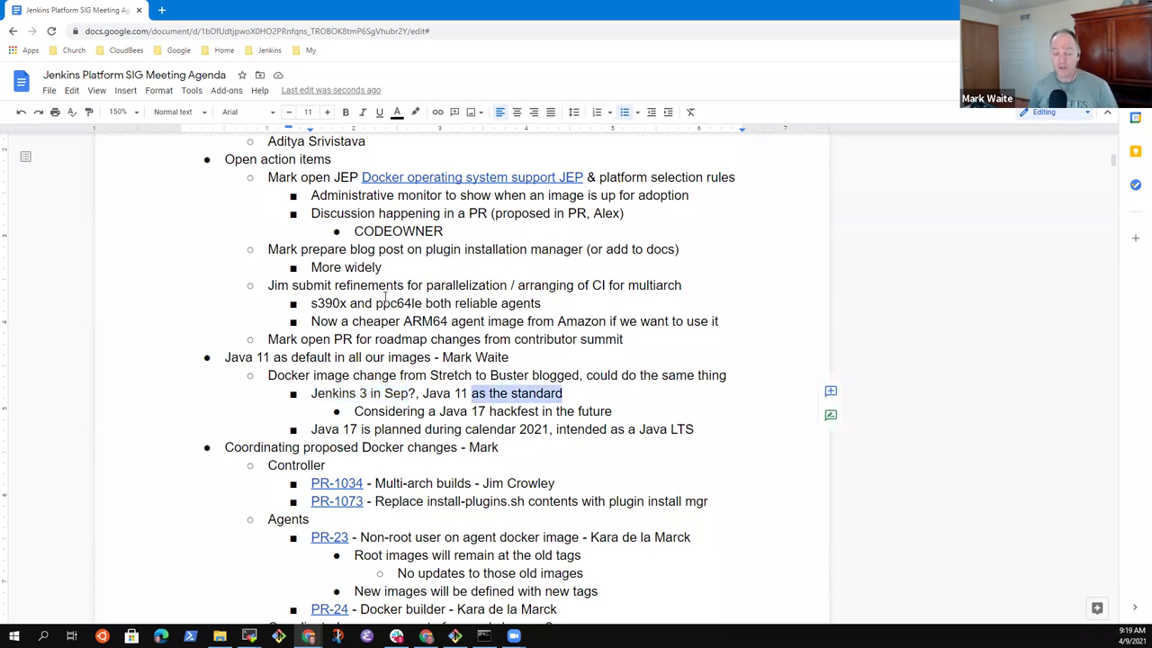
Append '(before the release)' to the Jenkins 3 line and start a new line.
{"action": "key", "text": "End"}
{"action": "type", "text": "("}
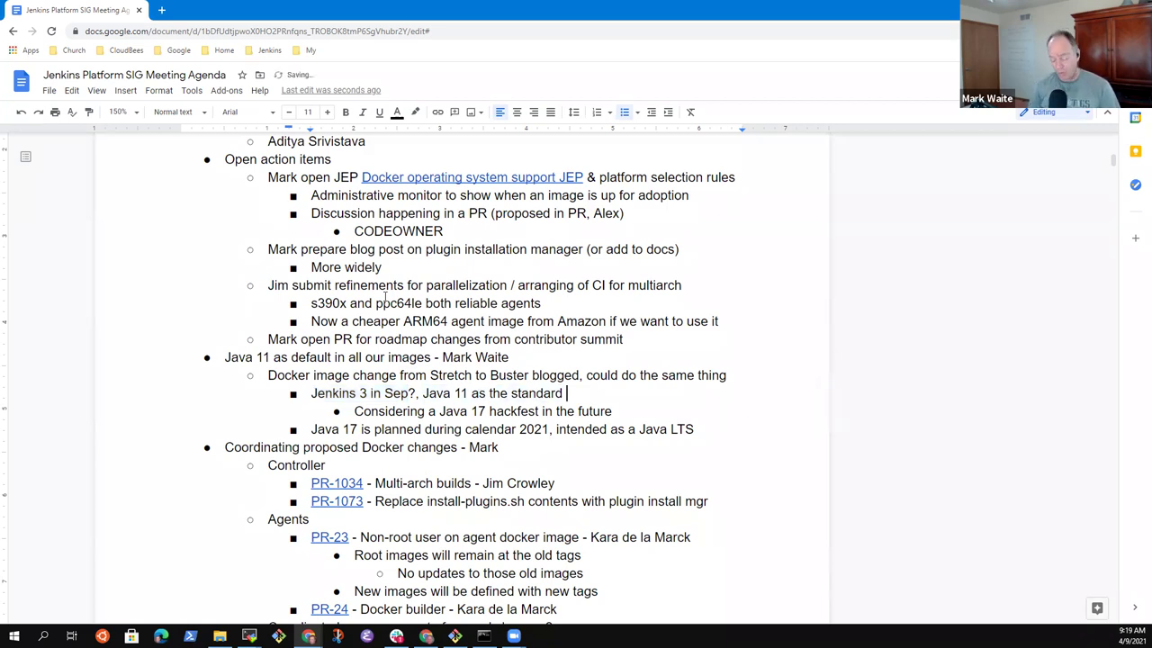
{"action": "type", "text": "before"}
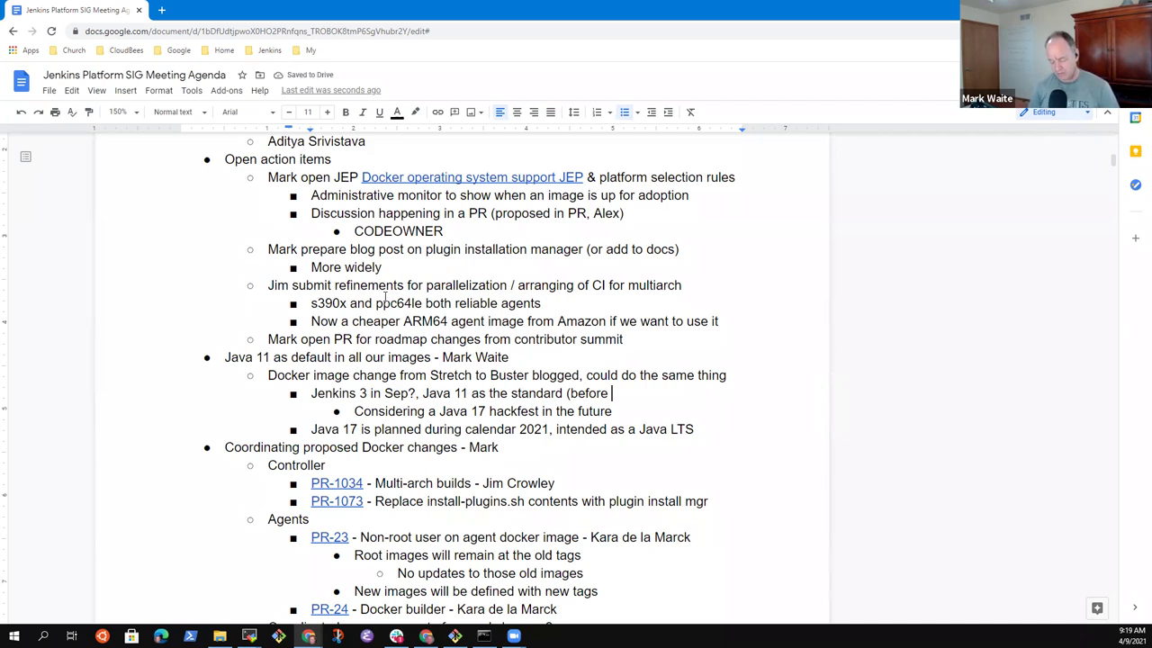
{"action": "type", "text": " the lre"}
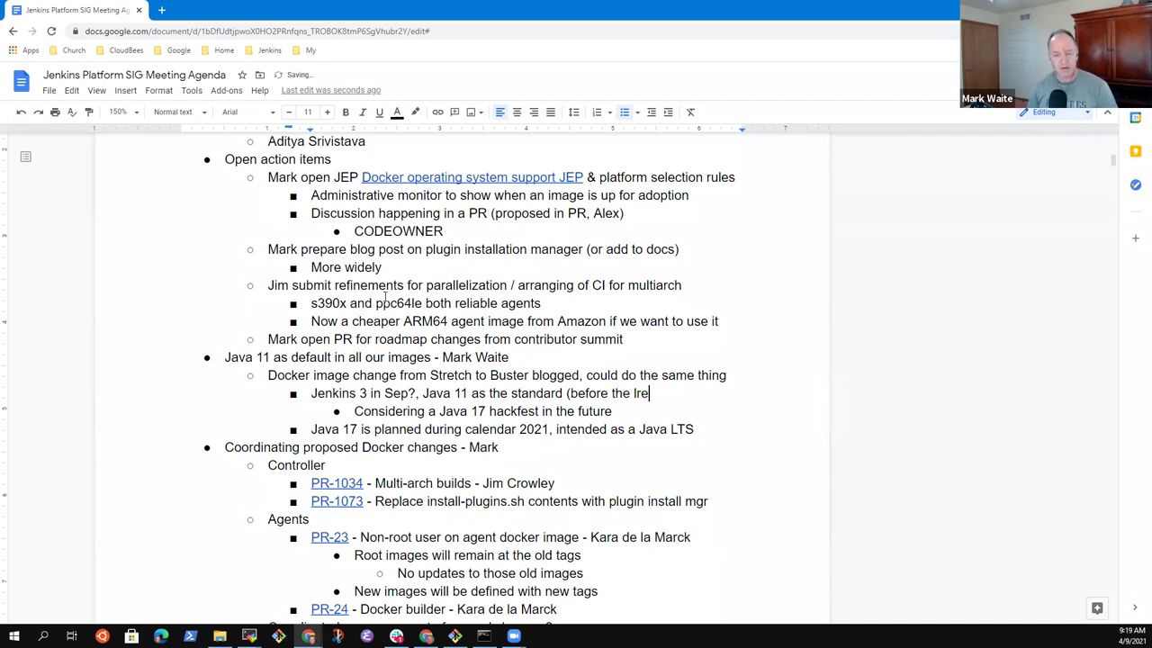
{"action": "key", "text": "BackSpace"}
{"action": "key", "text": "BackSpace"}
{"action": "key", "text": "BackSpace"}
{"action": "type", "text": "release"}
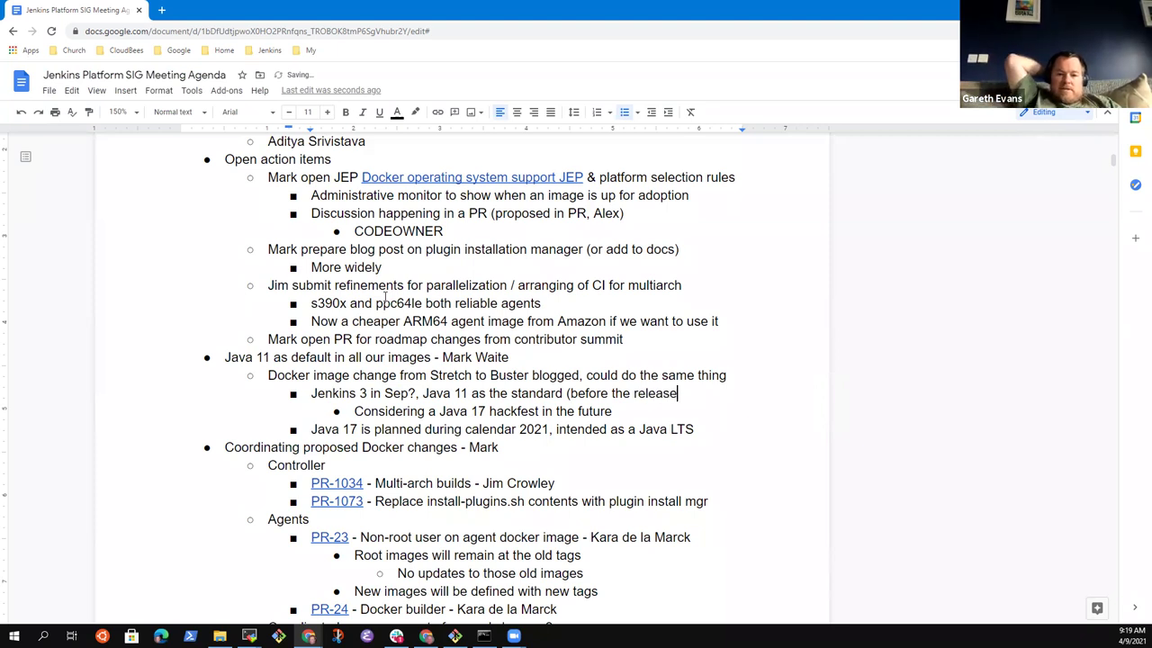
{"action": "type", "text": ")"}
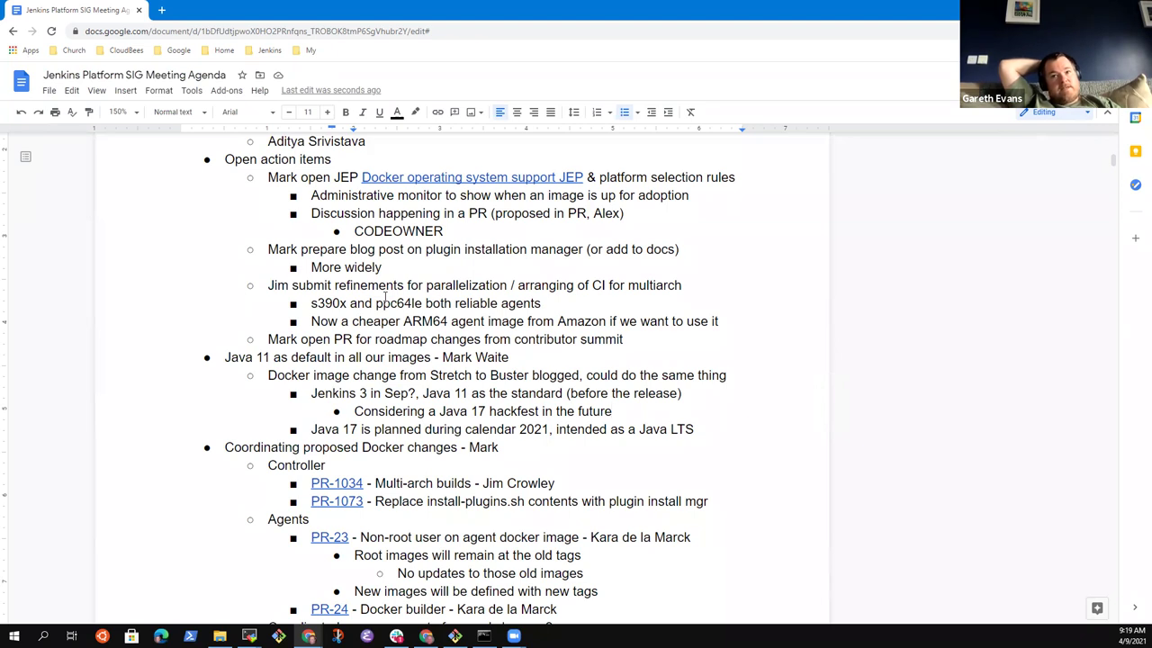
{"action": "key", "text": "Return"}
{"action": "type", "text": "Would "}
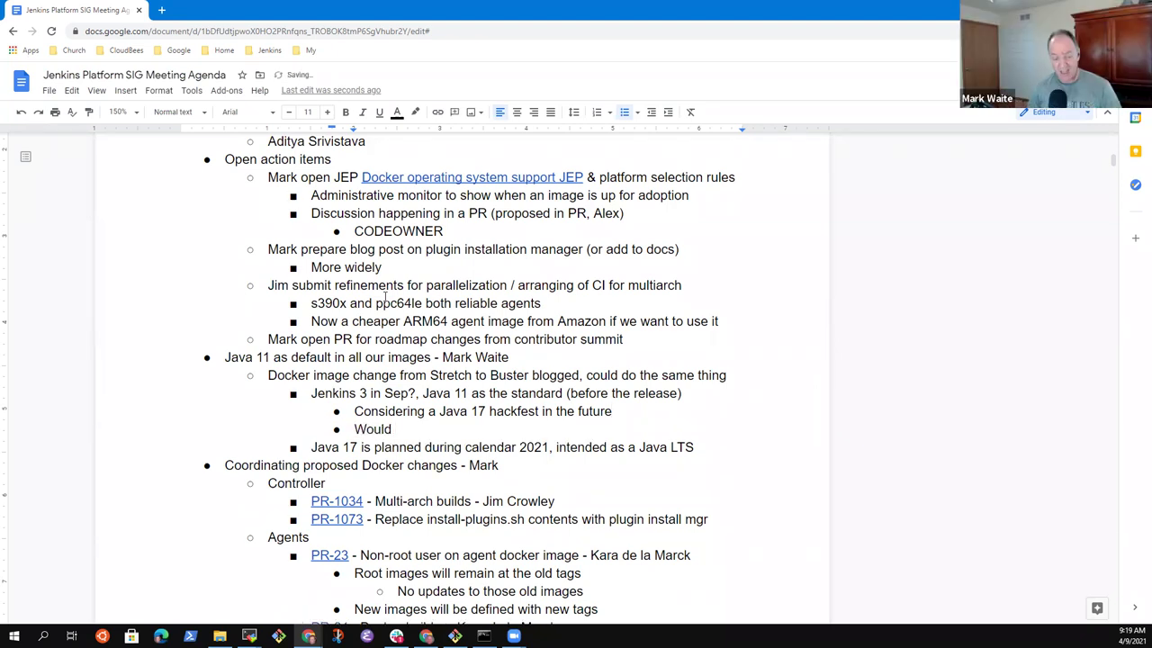
{"action": "type", "text": "change"}
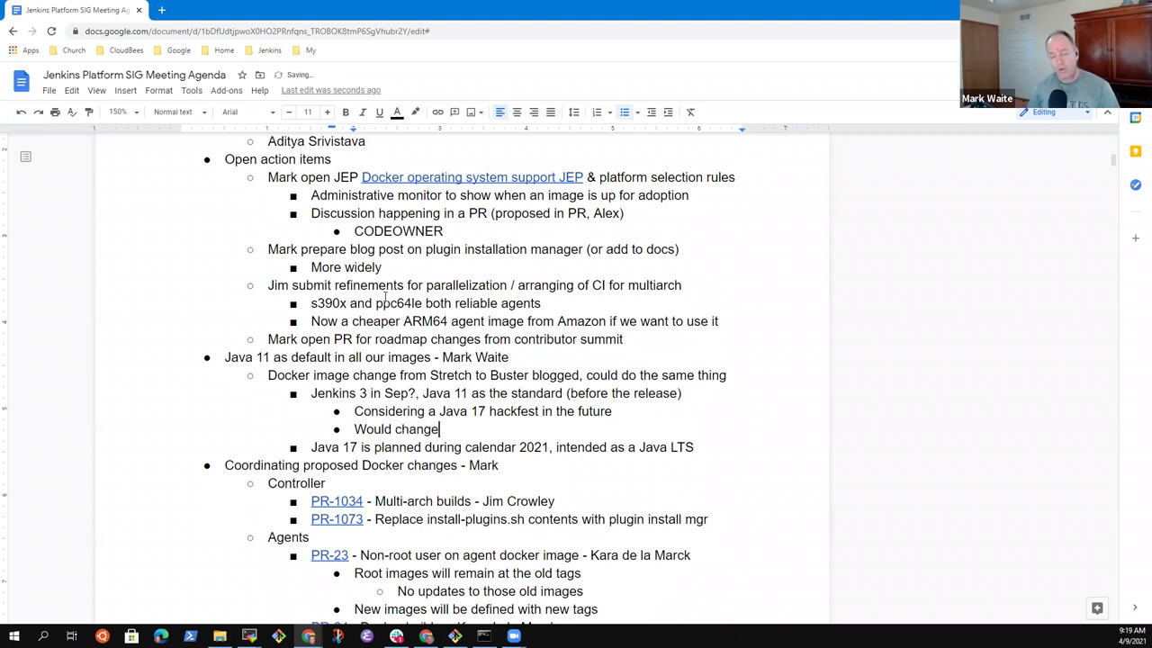
{"action": "type", "text": " jenkins/"}
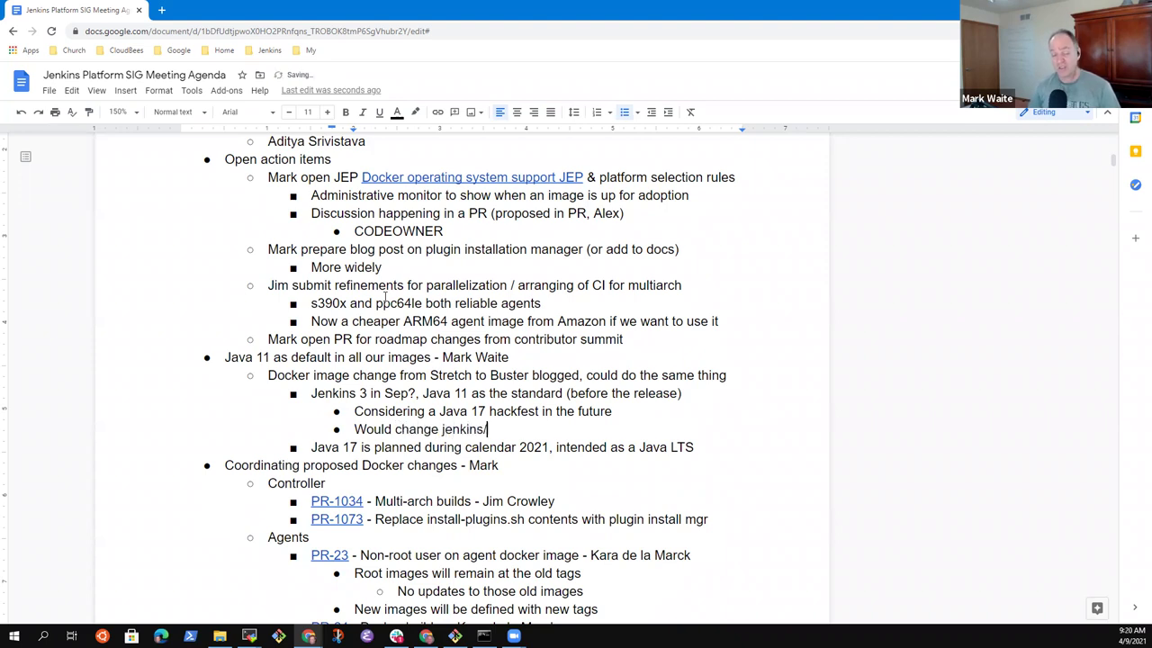
{"action": "type", "text": "jenkins:lts"}
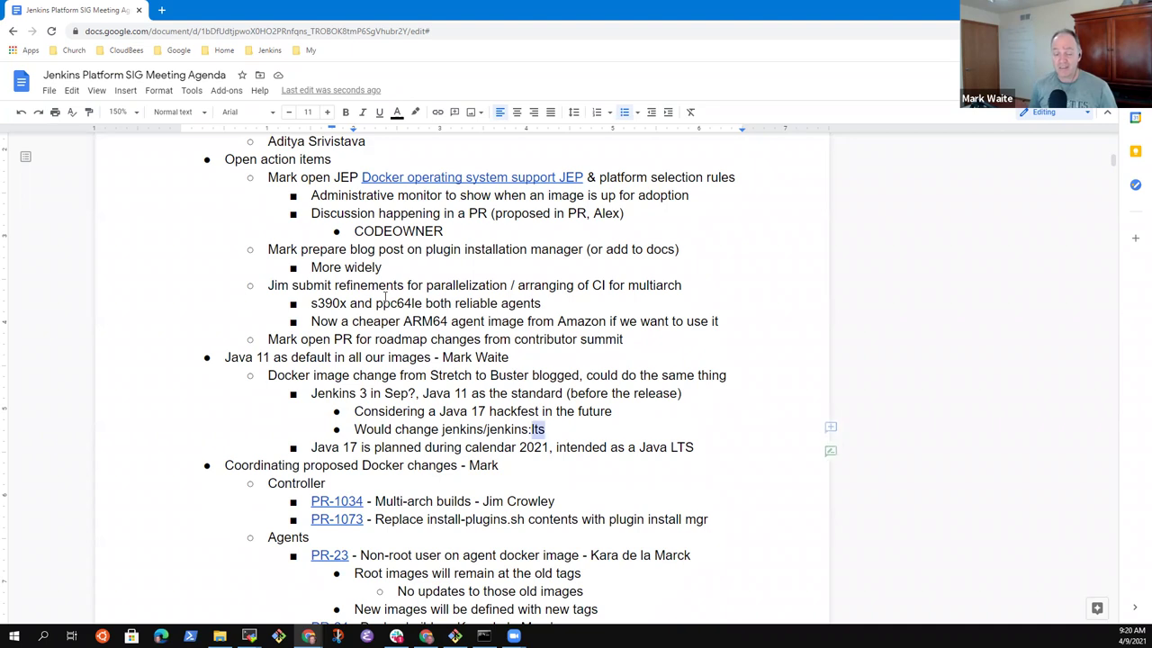
{"action": "key", "text": "ctrl+shift+Left"}
{"action": "key", "text": "ctrl+shift+Left"}
{"action": "key", "text": "ctrl+shift+Left"}
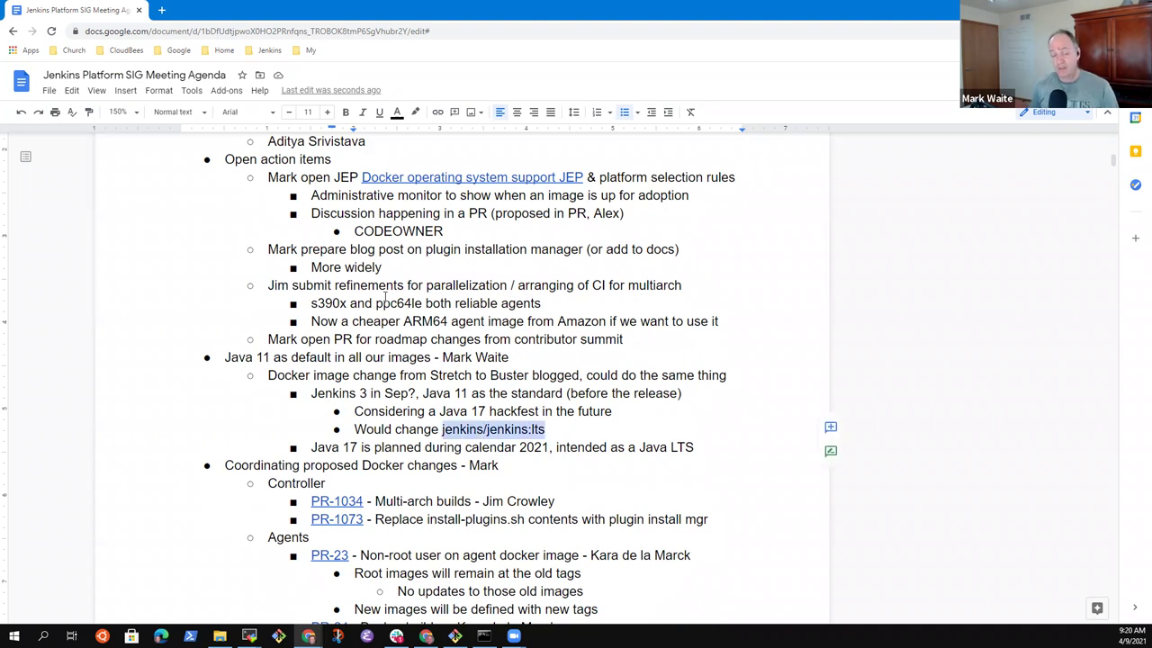
{"action": "key", "text": "Right"}
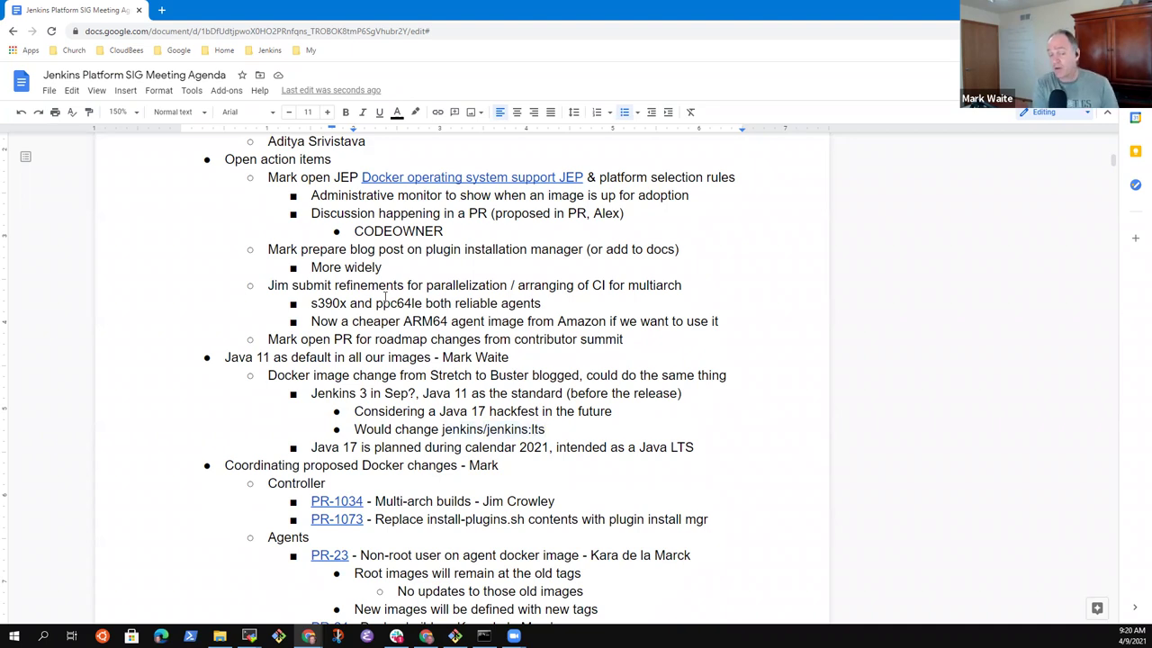
{"action": "key", "text": "ctrl+shift+Left"}
{"action": "key", "text": "ctrl+shift+Left"}
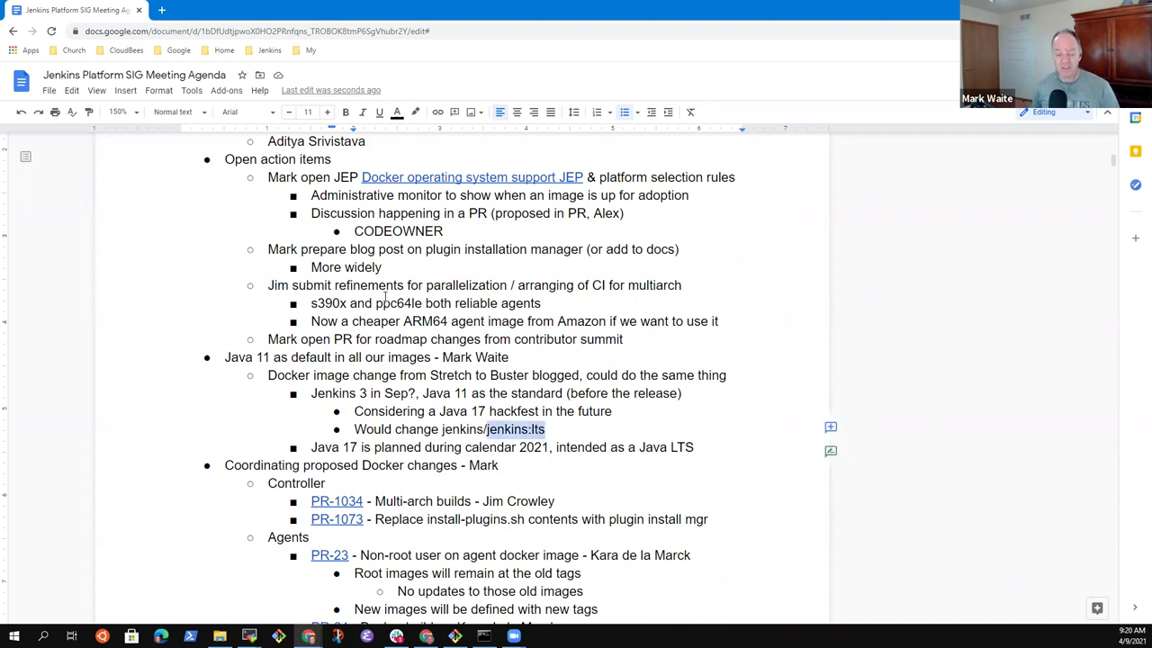
{"action": "key", "text": "ctrl+shift+Left"}
{"action": "key", "text": "ctrl+shift+Left"}
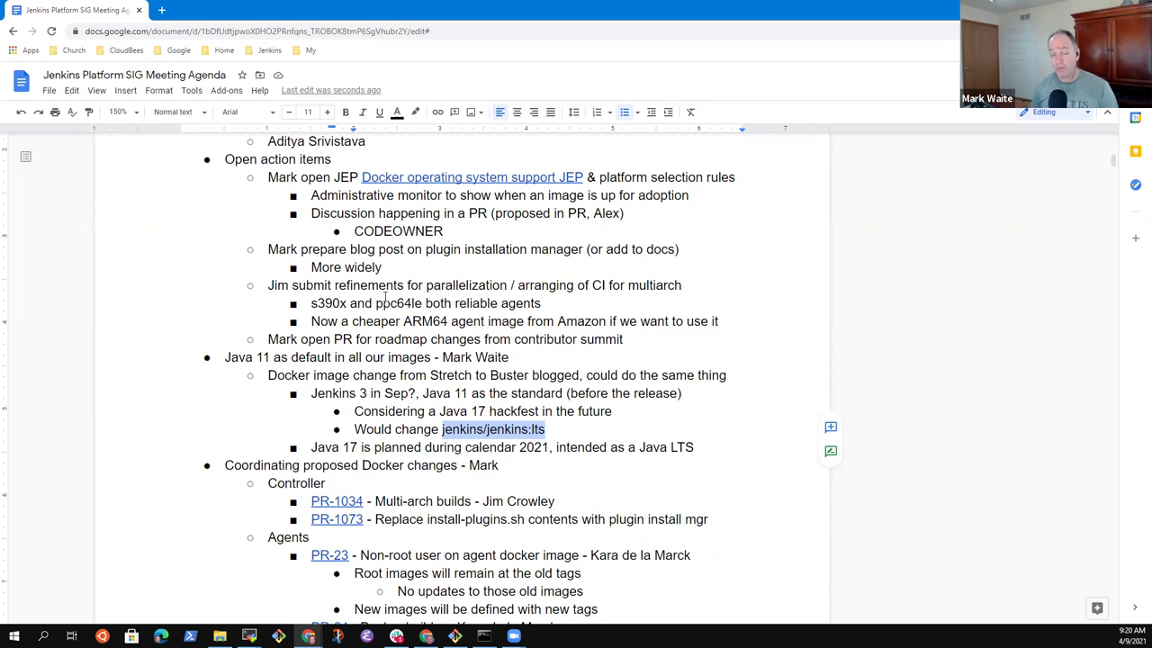
Add a nested 'More impact due to this change' note under jenkins/jenkins:lts.
{"action": "key", "text": "End"}
{"action": "key", "text": "Return"}
{"action": "key", "text": "Tab"}
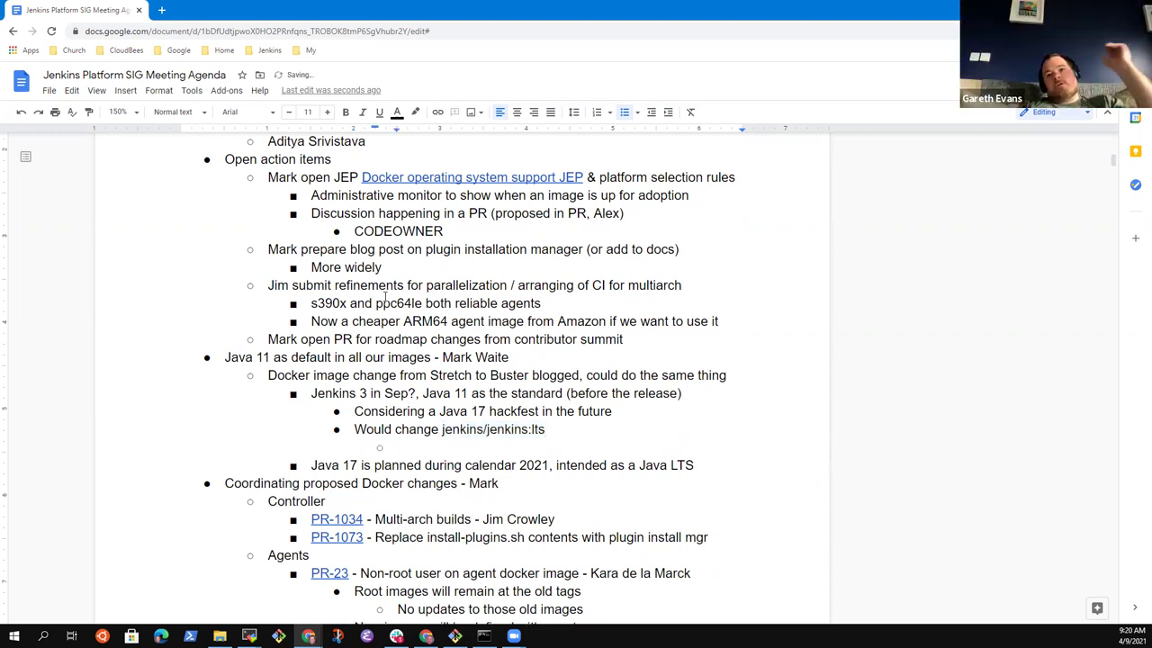
{"action": "type", "text": "More im"}
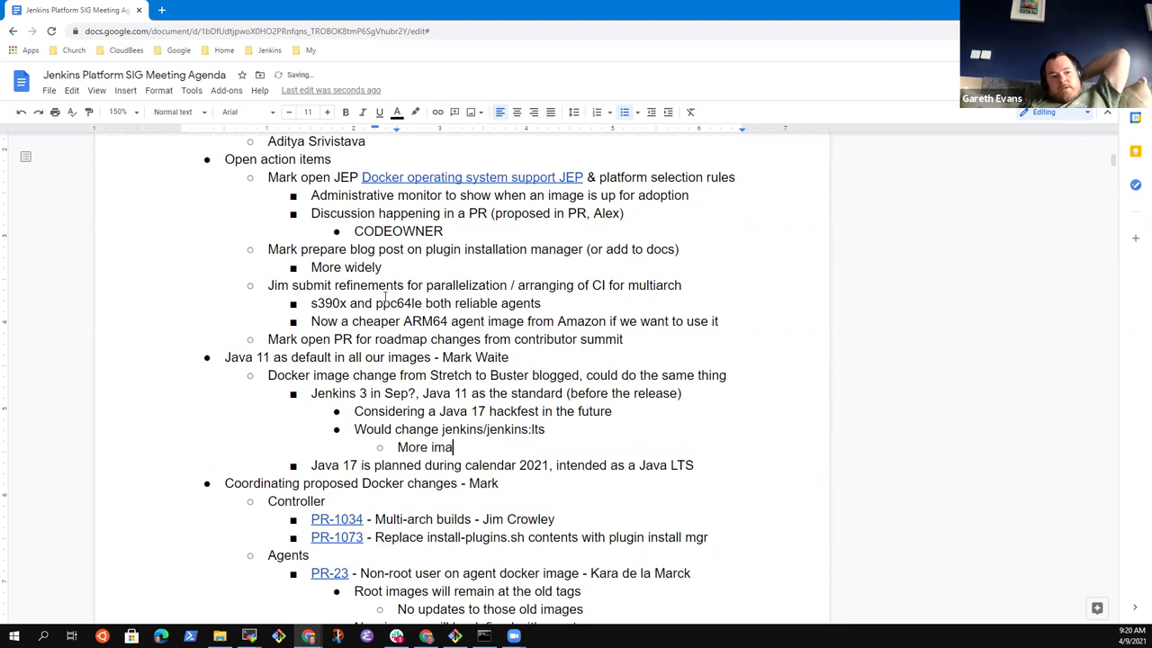
{"action": "type", "text": "pact du"}
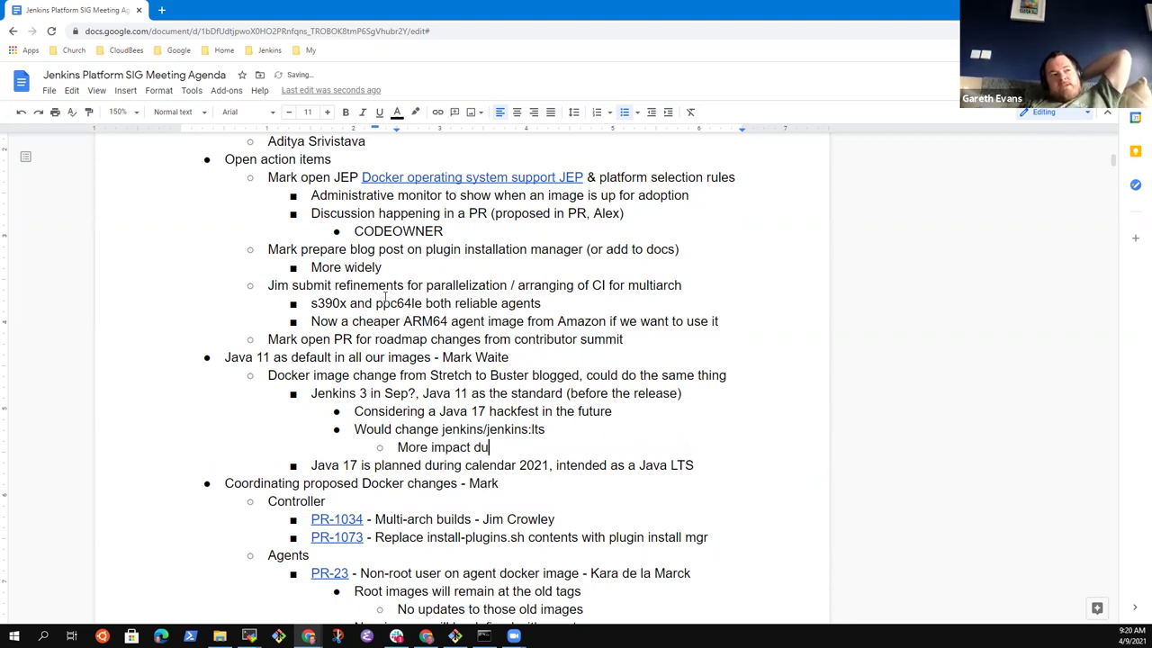
{"action": "type", "text": "e to this change"}
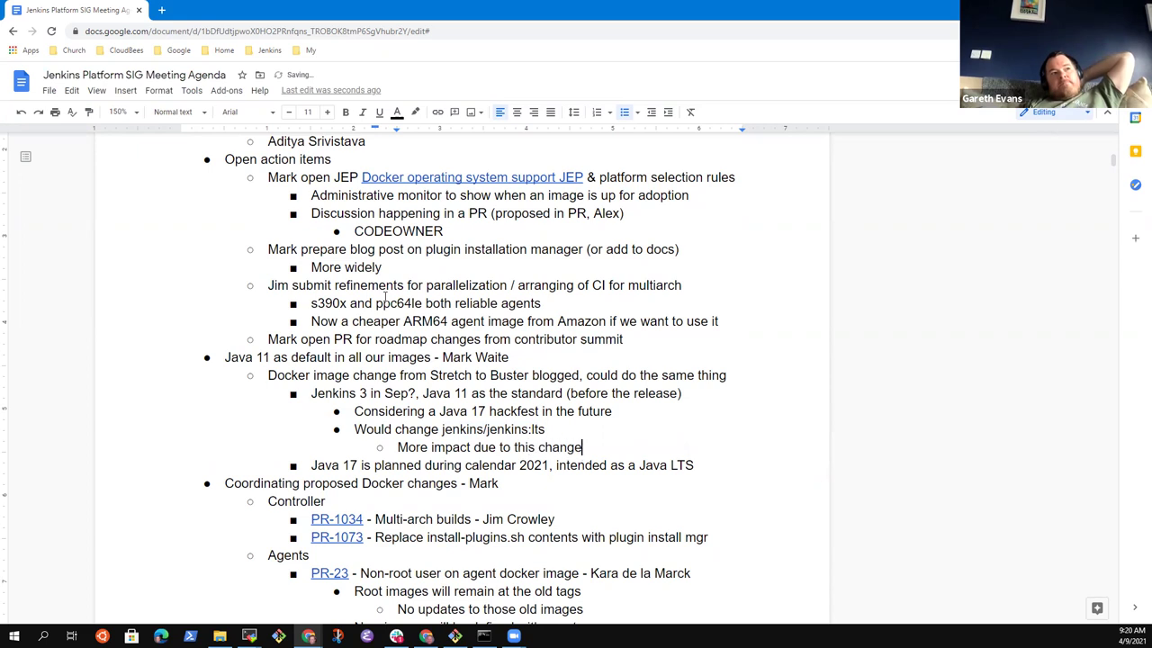
{"action": "key", "text": "Return"}
Add the note 'Needs agent configuration changes to use Java 11 on agents'.
{"action": "type", "text": "Needs agent "}
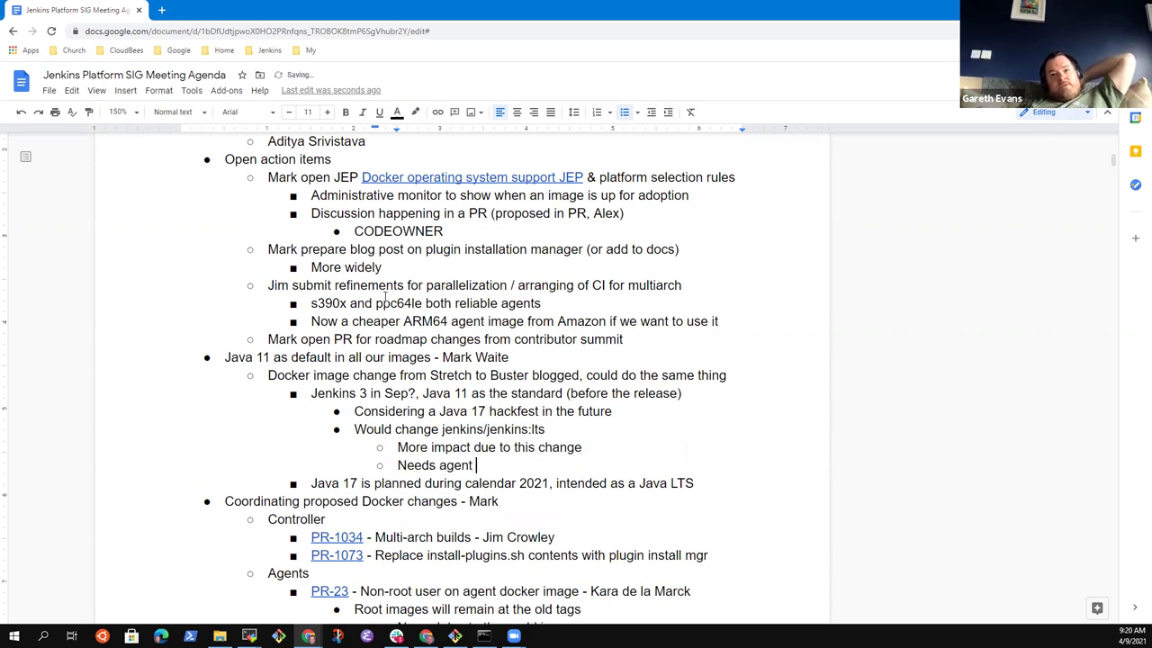
{"action": "type", "text": "updates to use"}
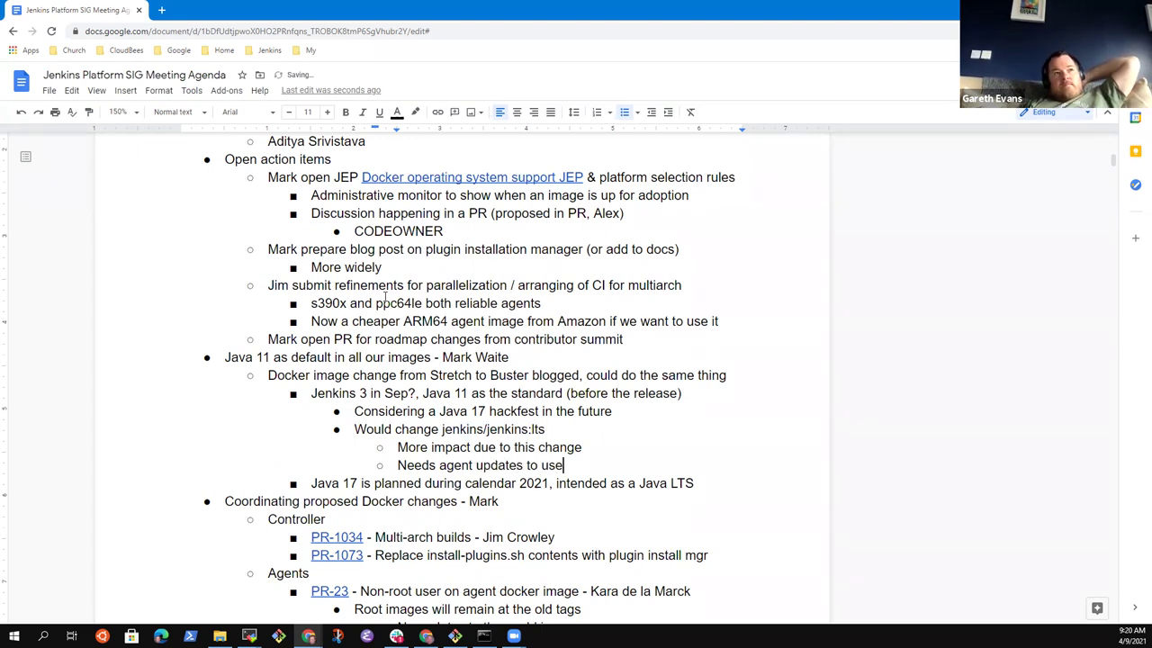
{"action": "key", "text": "BackSpace"}
{"action": "key", "text": "BackSpace"}
{"action": "key", "text": "BackSpace"}
{"action": "key", "text": "BackSpace"}
{"action": "key", "text": "BackSpace"}
{"action": "key", "text": "BackSpace"}
{"action": "key", "text": "BackSpace"}
{"action": "key", "text": "BackSpace"}
{"action": "key", "text": "BackSpace"}
{"action": "key", "text": "BackSpace"}
{"action": "key", "text": "BackSpace"}
{"action": "key", "text": "BackSpace"}
{"action": "key", "text": "BackSpace"}
{"action": "key", "text": "BackSpace"}
{"action": "type", "text": "configurati"}
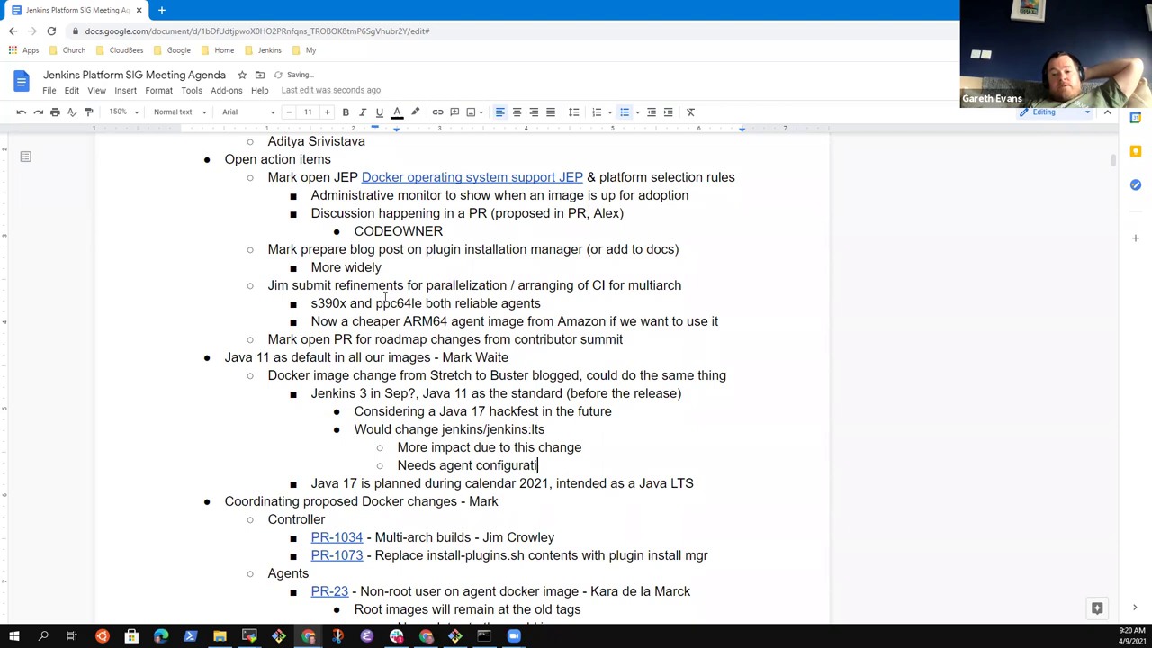
{"action": "type", "text": "on chang"}
{"action": "key", "text": "BackSpace"}
{"action": "key", "text": "BackSpace"}
{"action": "type", "text": "nges"}
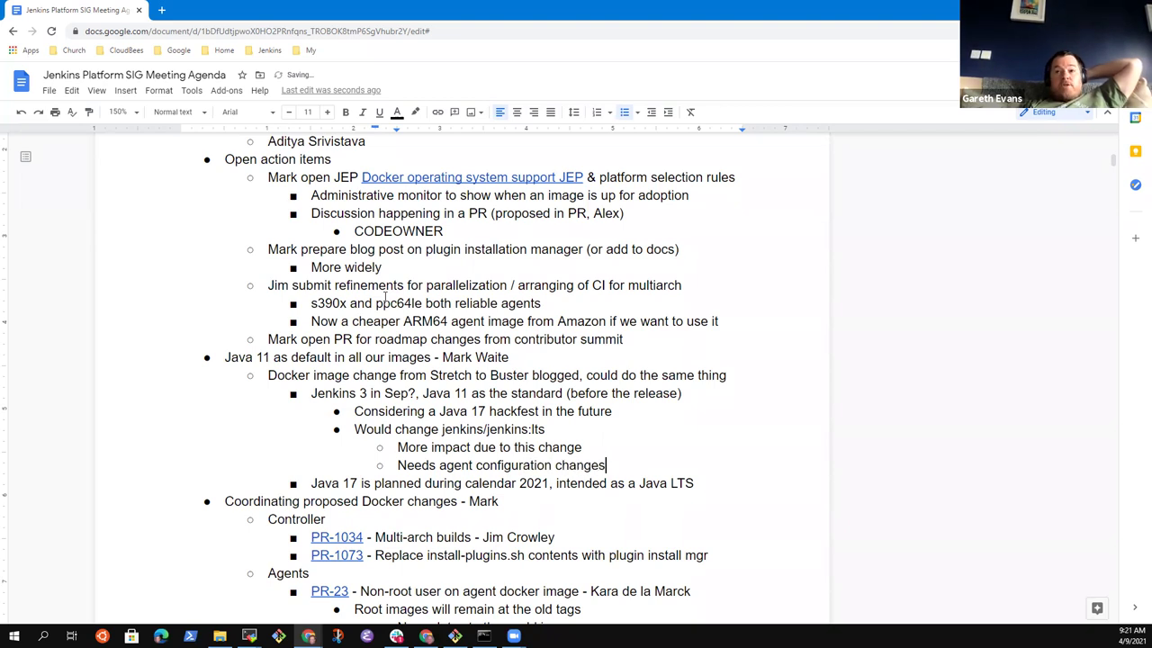
{"action": "type", "text": " to use Java "}
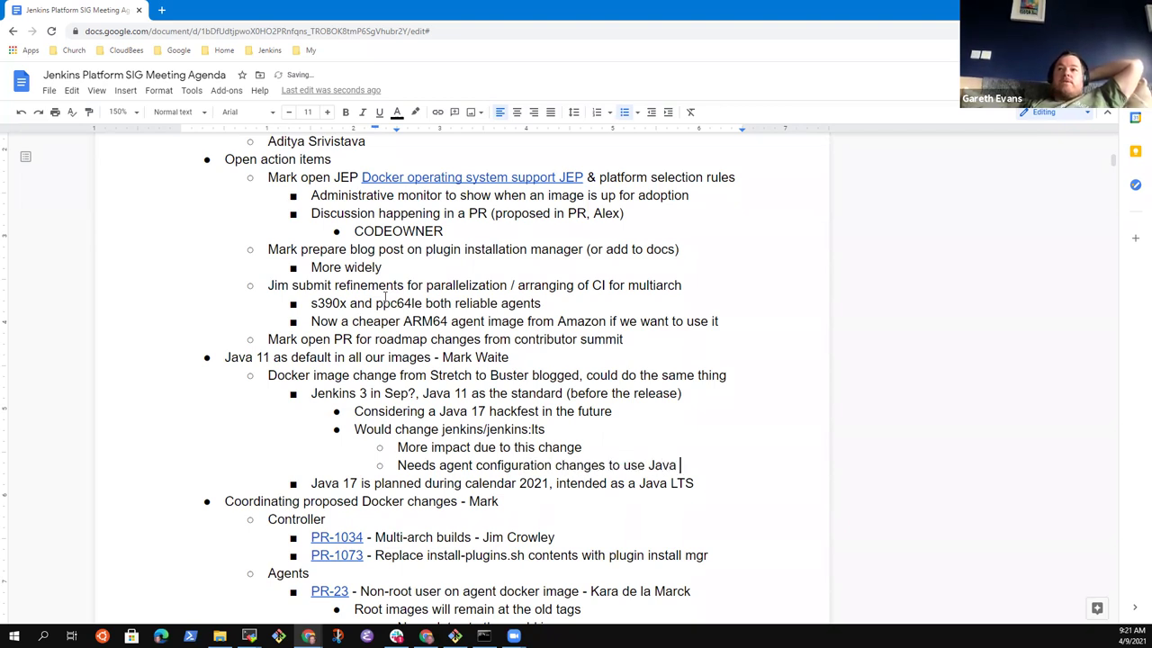
{"action": "type", "text": "11 on agents"}
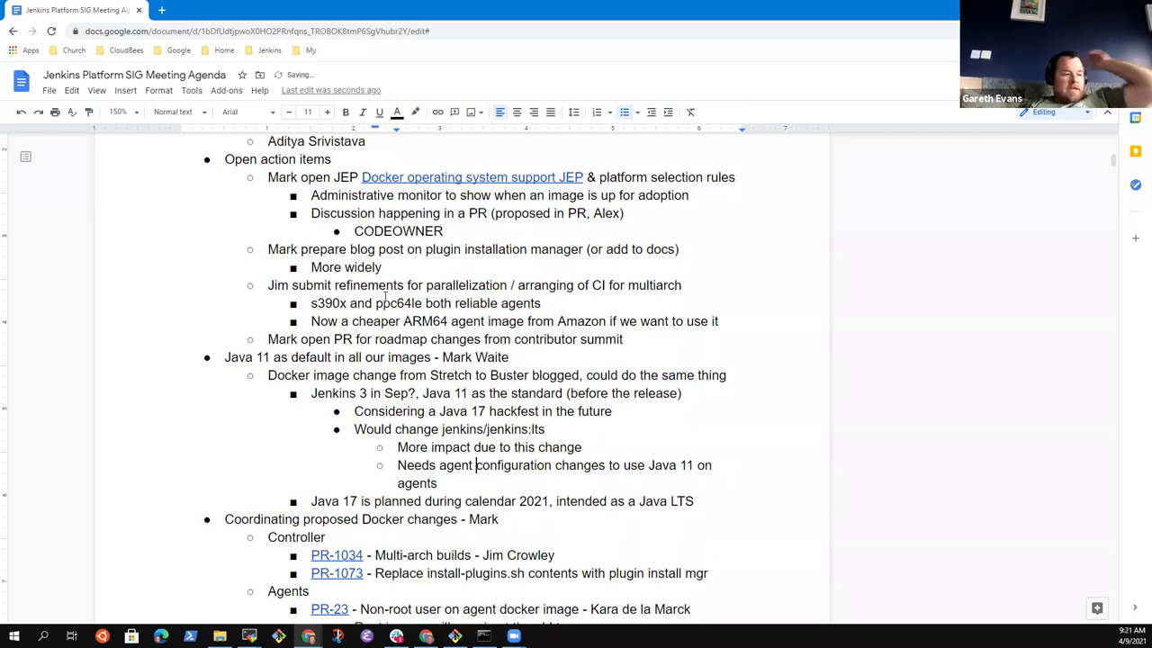
{"action": "key", "text": "ctrl+Right"}
{"action": "key", "text": "ctrl+Right"}
{"action": "key", "text": "ctrl+Right"}
{"action": "key", "text": "Up"}
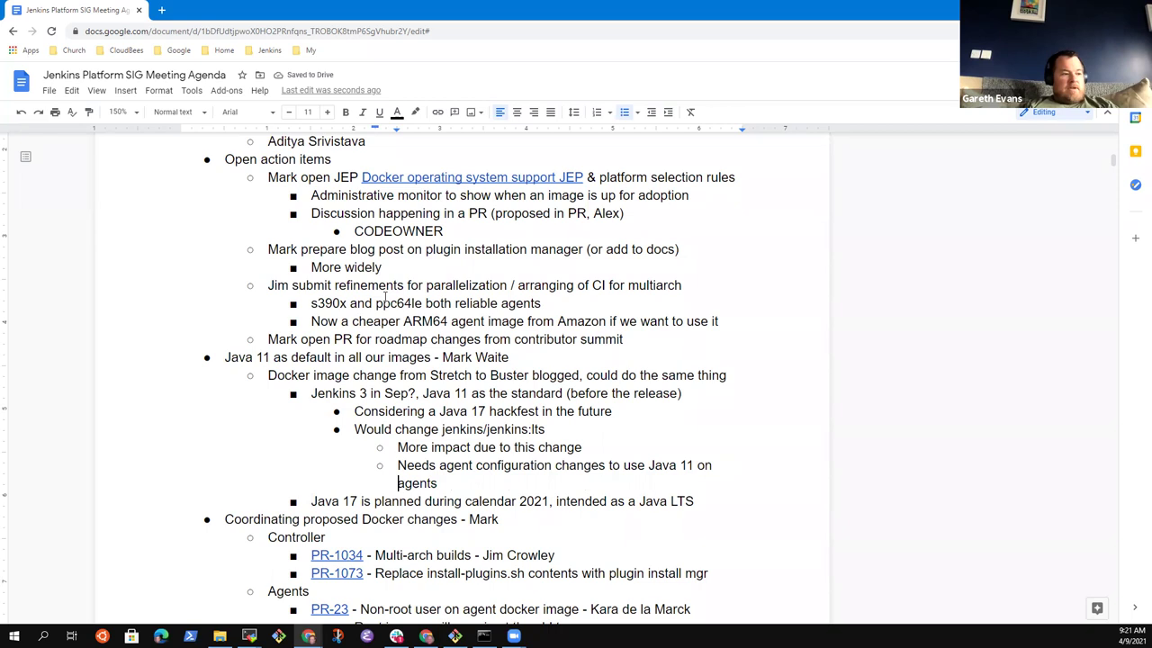
Delete the trailing 'on agents' so the agent note ends with 'use Java 11'.
{"action": "key", "text": "ctrl+shift+Left"}
{"action": "key", "text": "ctrl+shift+Left"}
{"action": "key", "text": "ctrl+shift+Left"}
{"action": "key", "text": "ctrl+shift+Left"}
{"action": "key", "text": "ctrl+shift+Right"}
{"action": "key", "text": "shift+Right"}
{"action": "key", "text": "shift+Right"}
{"action": "key", "text": "shift+Right"}
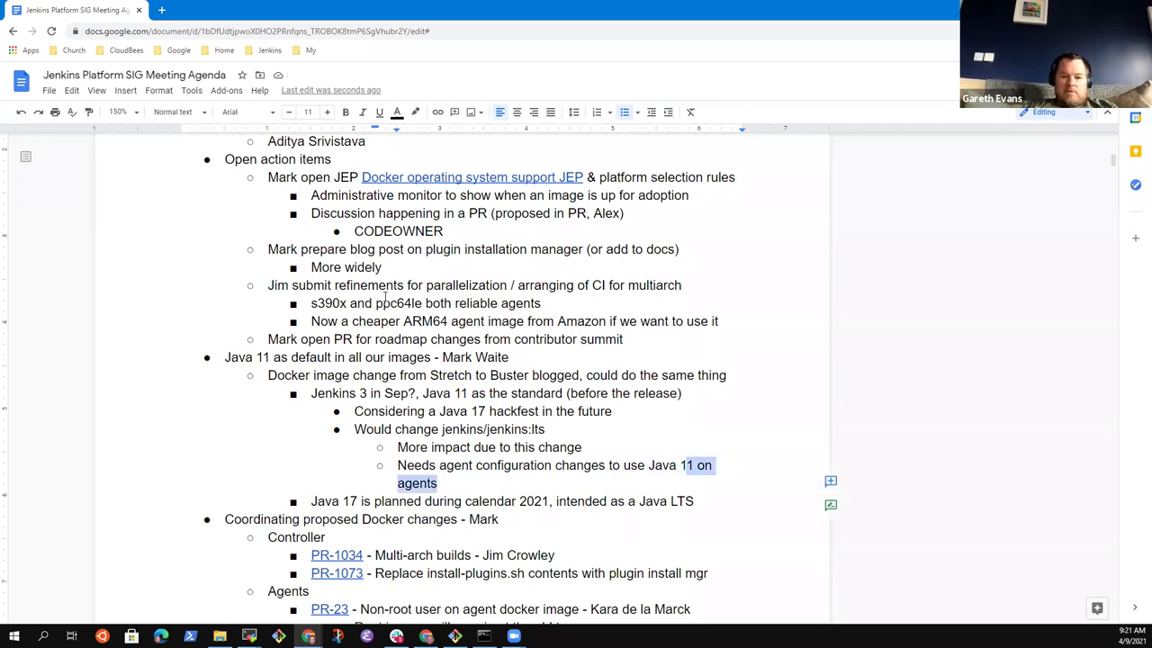
{"action": "key", "text": "shift+Left"}
{"action": "key", "text": "BackSpace"}
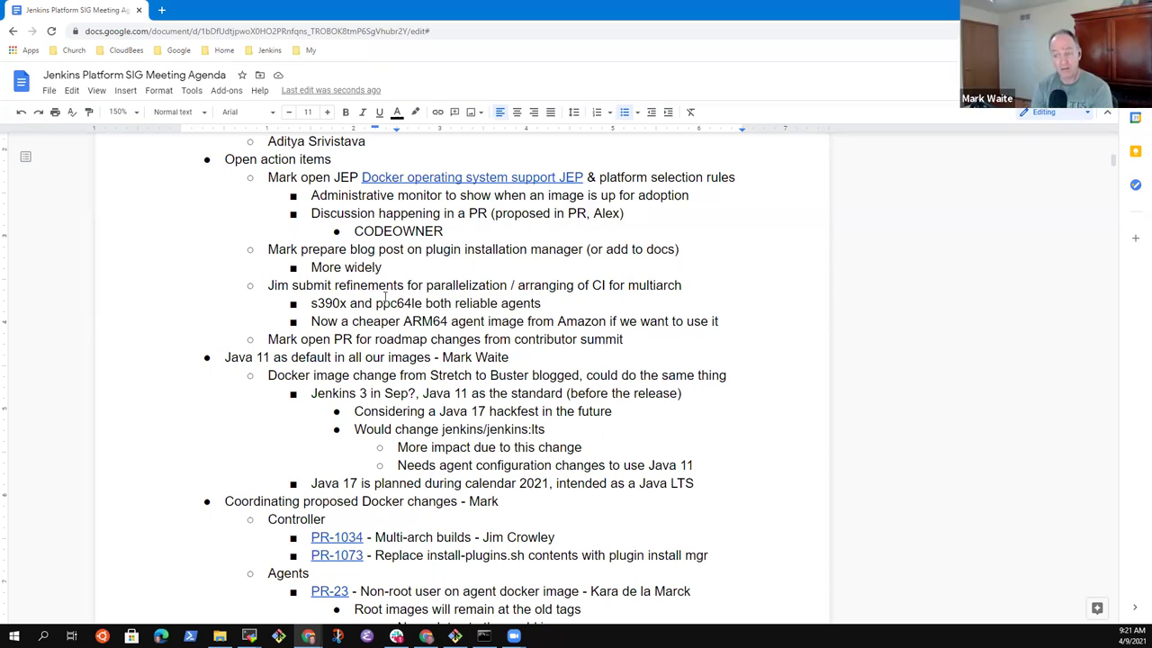
Add an outdented bullet: 'Helm chart has already changed to JDK 11 a week or two ago'.
{"action": "key", "text": "Return"}
{"action": "key", "text": "shift+Tab"}
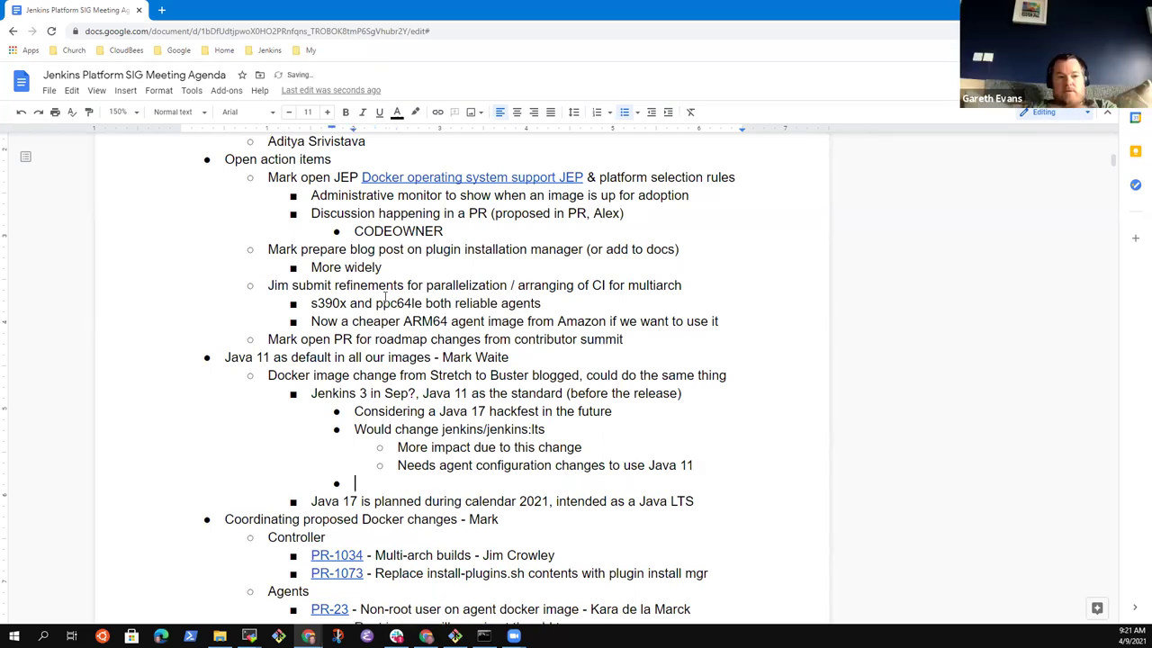
{"action": "type", "text": "Helm chart has already "}
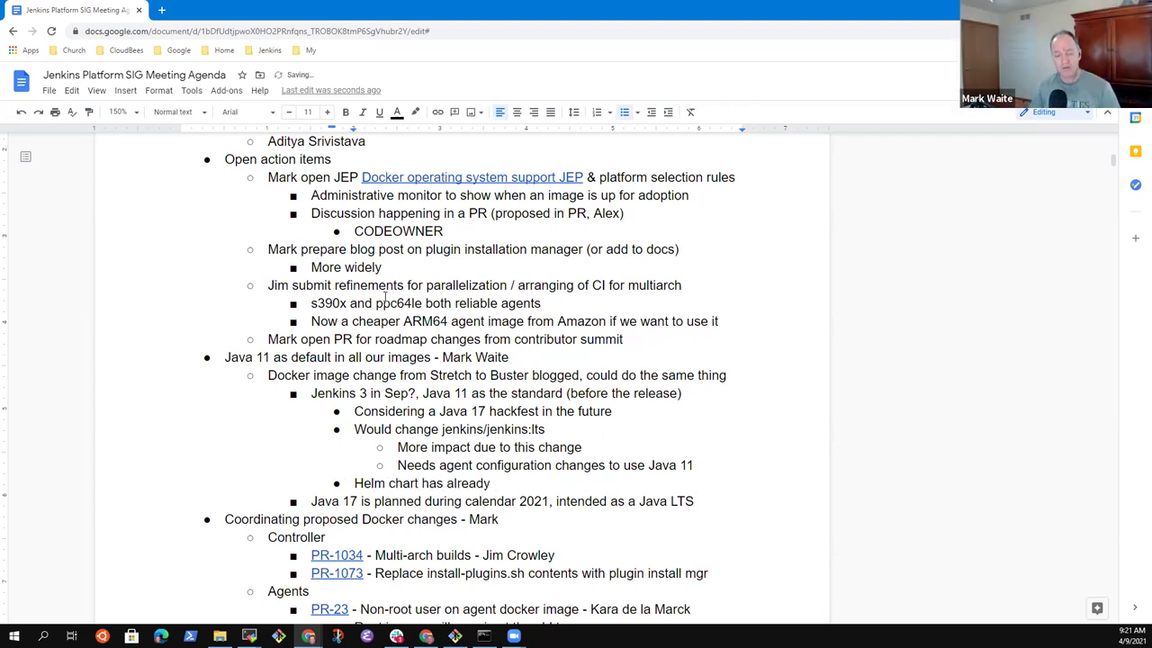
{"action": "type", "text": "changed to J"}
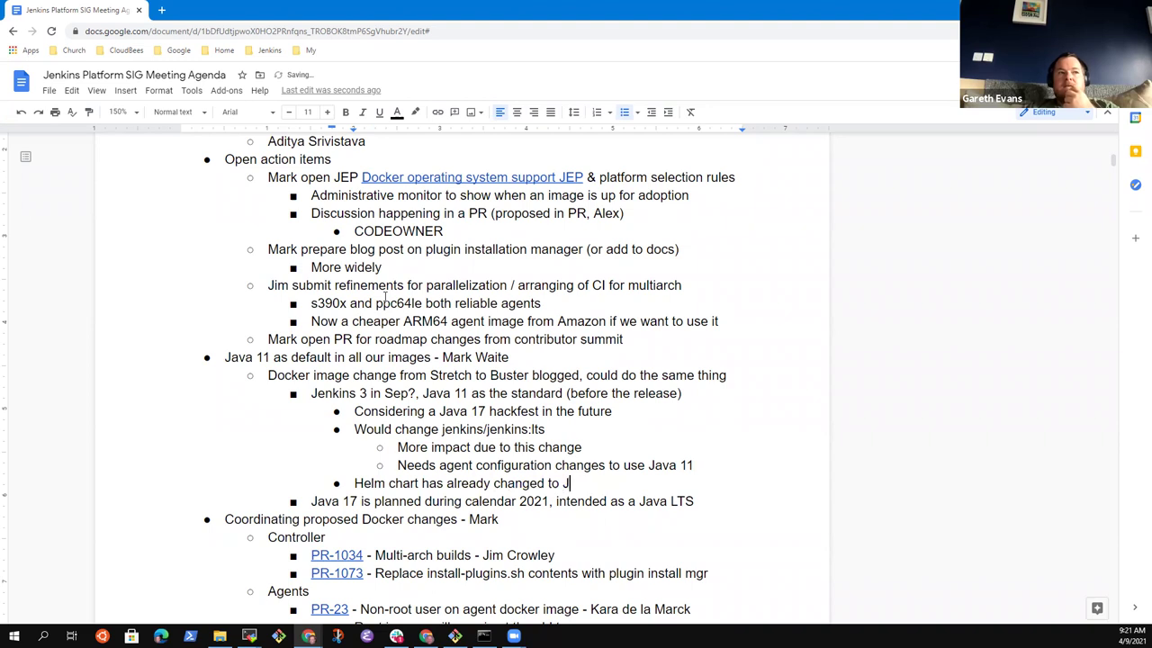
{"action": "type", "text": "DK 11 a week"}
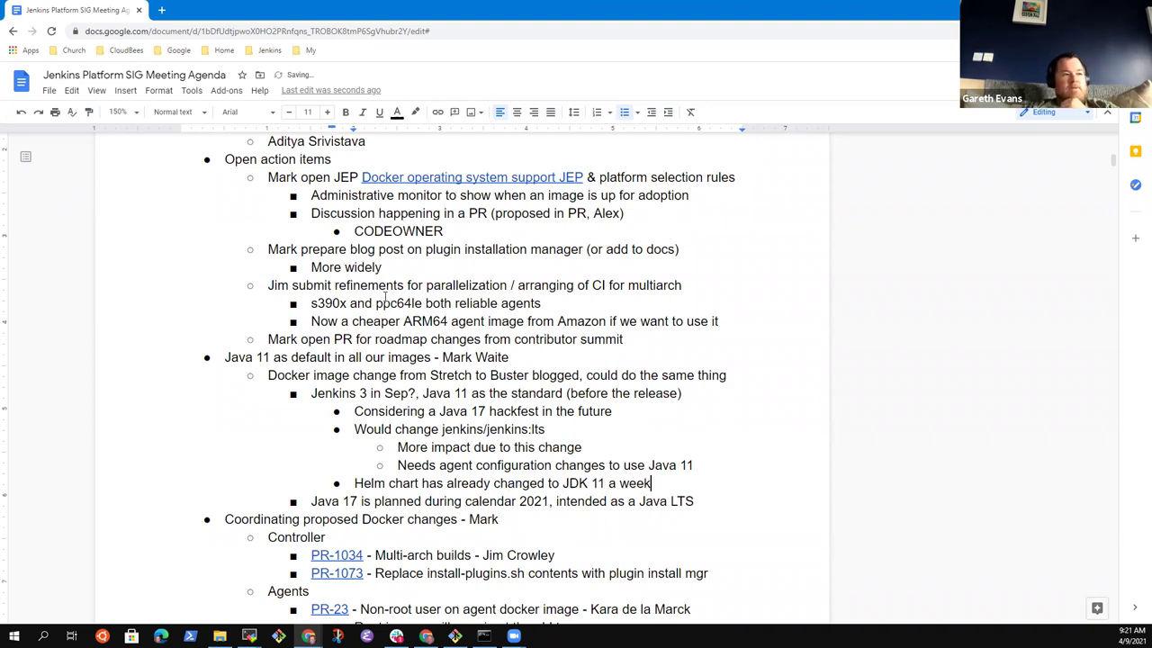
{"action": "type", "text": " or two ago"}
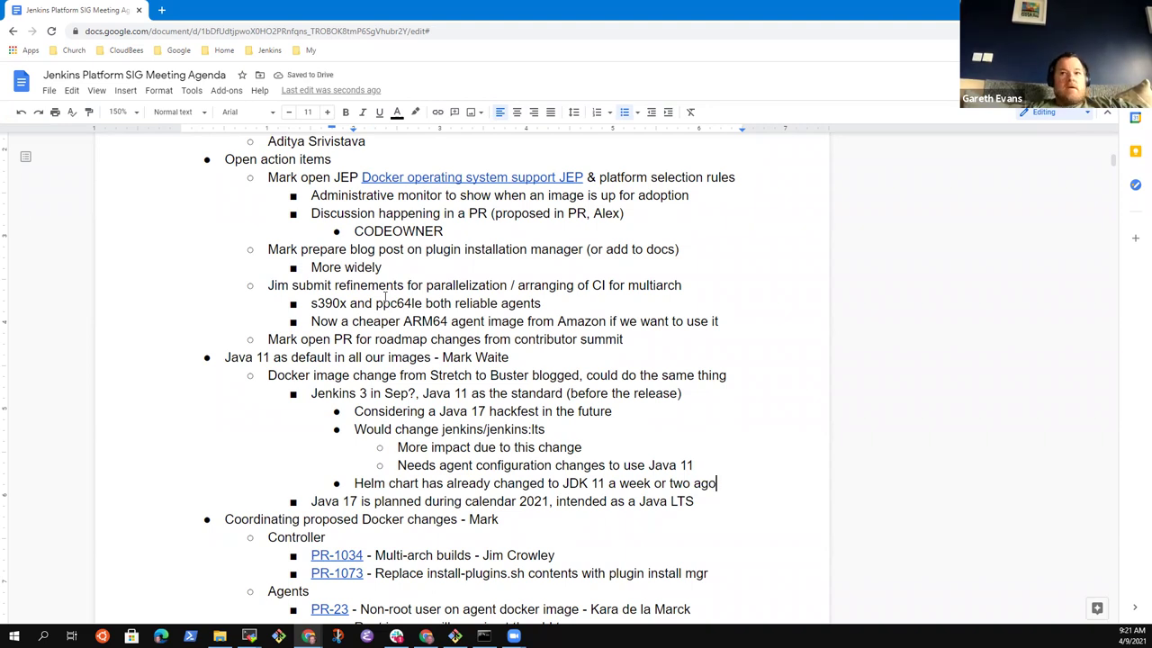
Nest the sub-note '3.3.0 release included the change recently' under the Helm chart bullet.
{"action": "key", "text": "Return"}
{"action": "key", "text": "Tab"}
{"action": "type", "text": "2.2"}
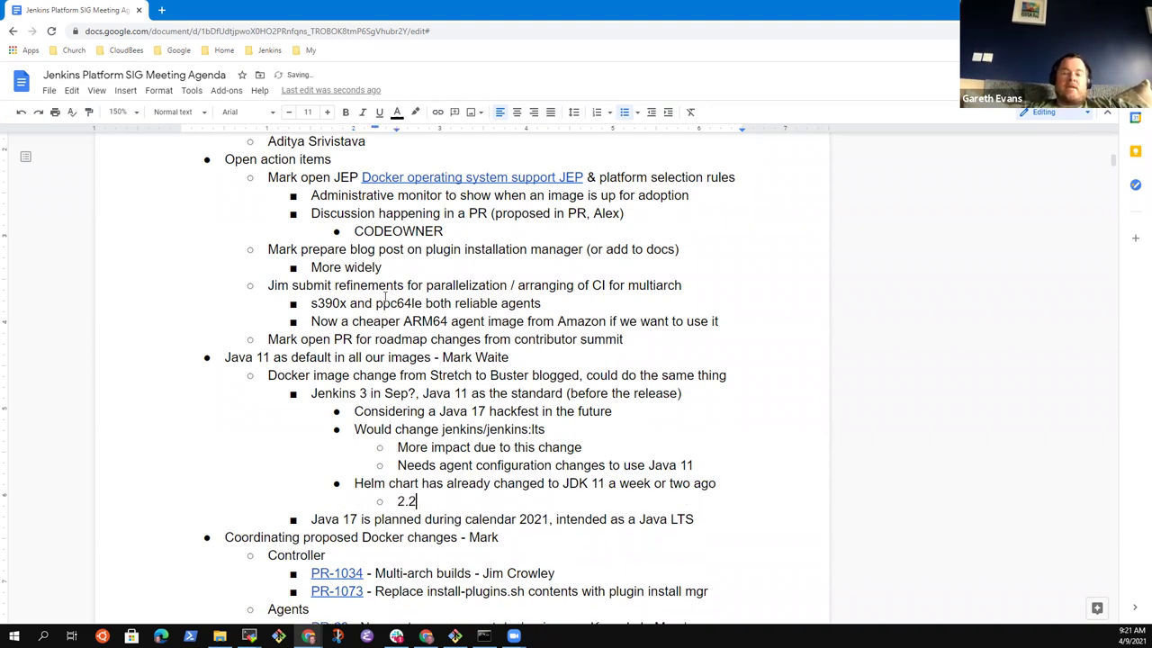
{"action": "key", "text": "BackSpace"}
{"action": "key", "text": "BackSpace"}
{"action": "key", "text": "BackSpace"}
{"action": "type", "text": "3.3.0 "}
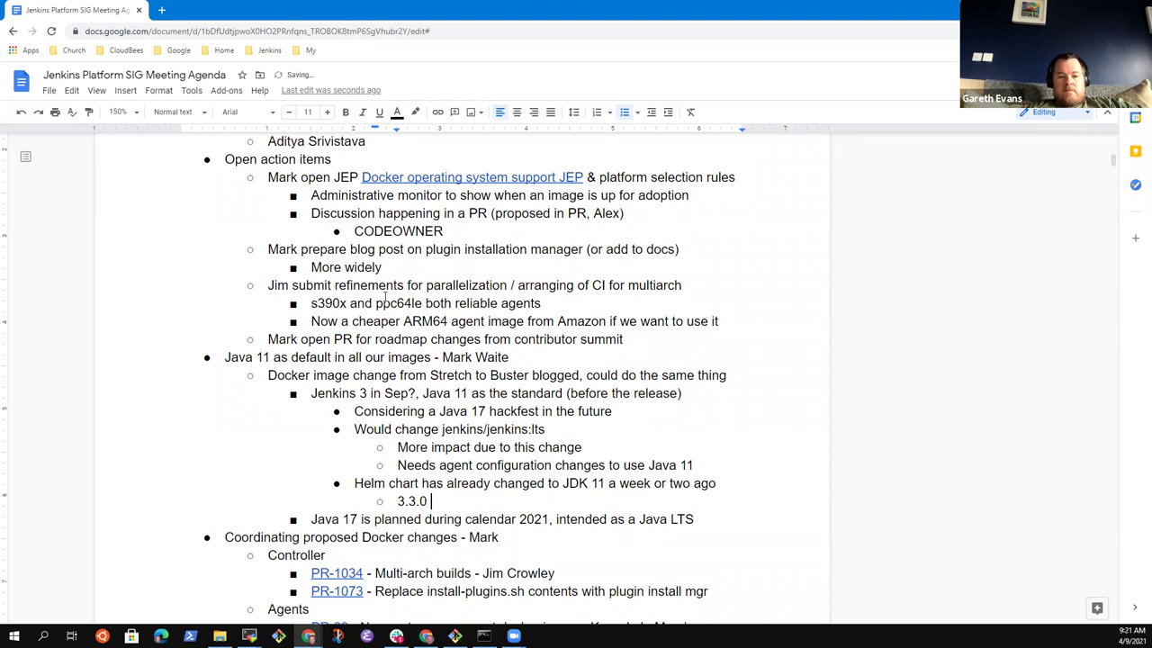
{"action": "type", "text": "release"}
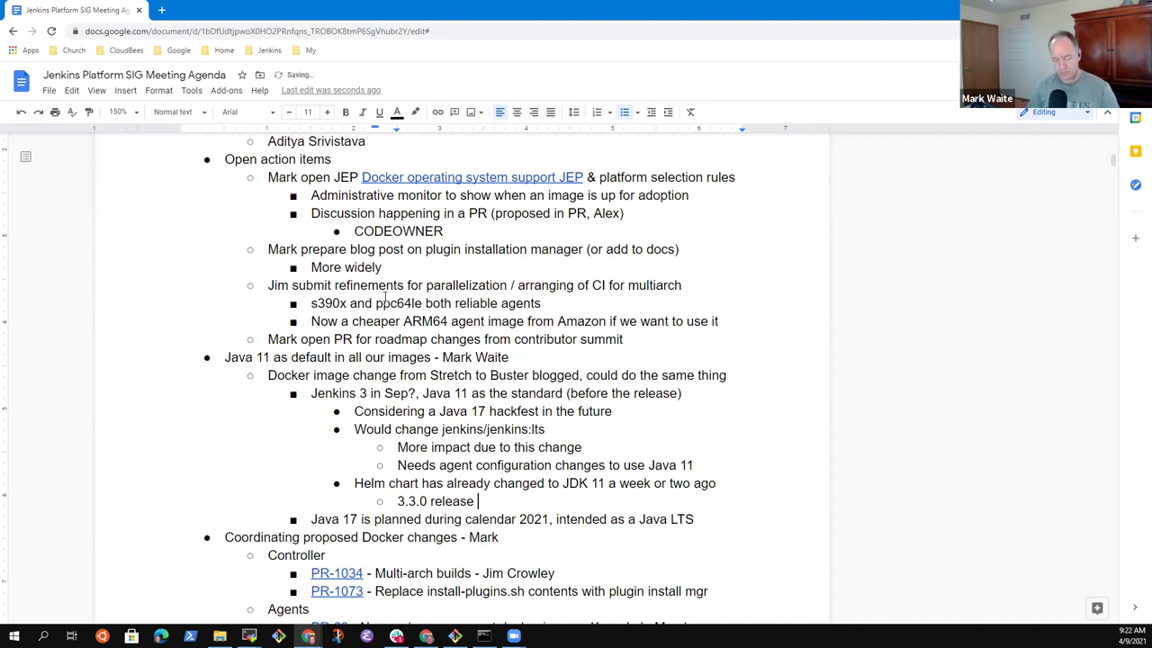
{"action": "type", "text": "included "}
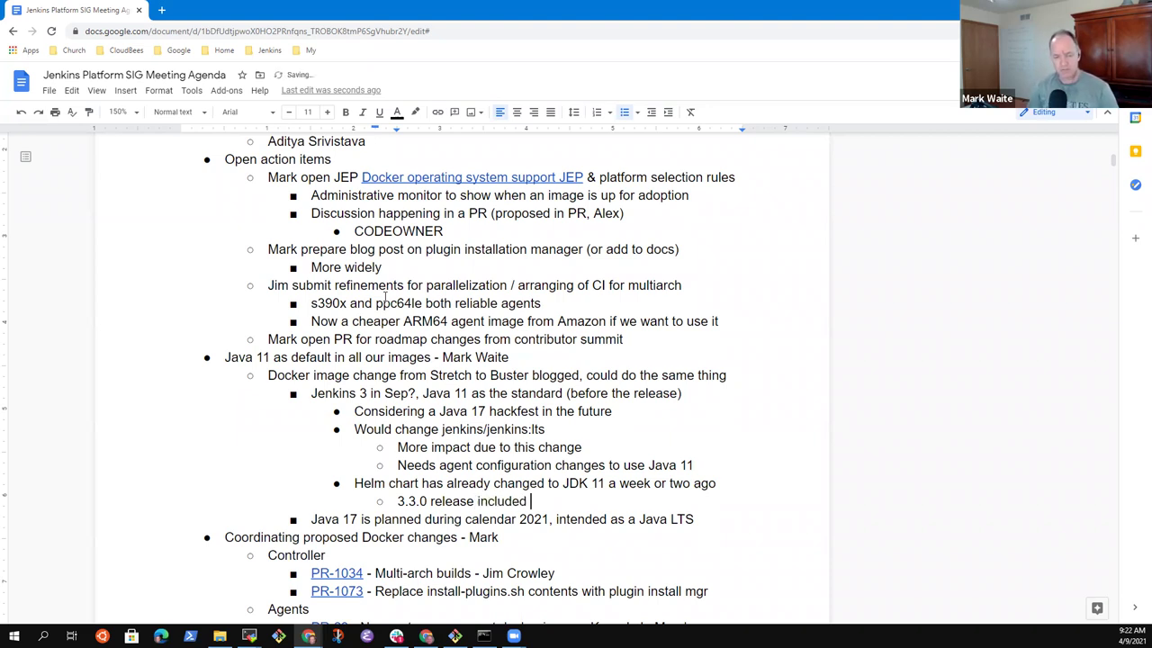
{"action": "type", "text": "the image to"}
{"action": "key", "text": "BackSpace"}
{"action": "key", "text": "BackSpace"}
{"action": "key", "text": "BackSpace"}
{"action": "key", "text": "BackSpace"}
{"action": "key", "text": "BackSpace"}
{"action": "key", "text": "BackSpace"}
{"action": "key", "text": "BackSpace"}
{"action": "key", "text": "BackSpace"}
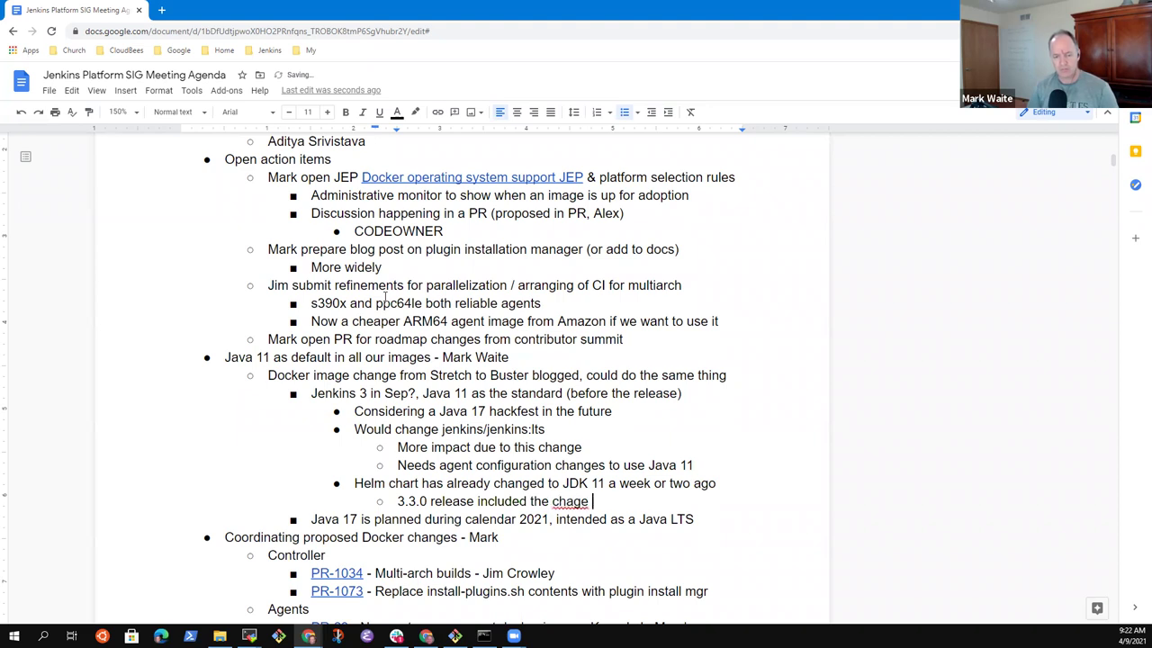
{"action": "type", "text": "change"}
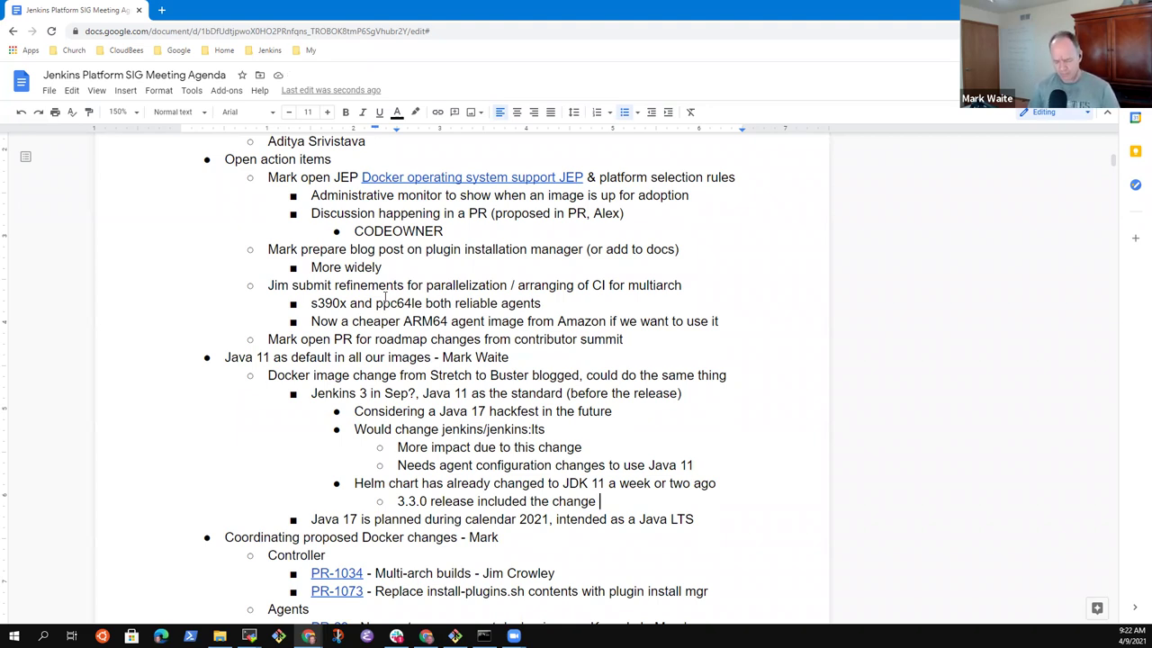
{"action": "type", "text": "recently"}
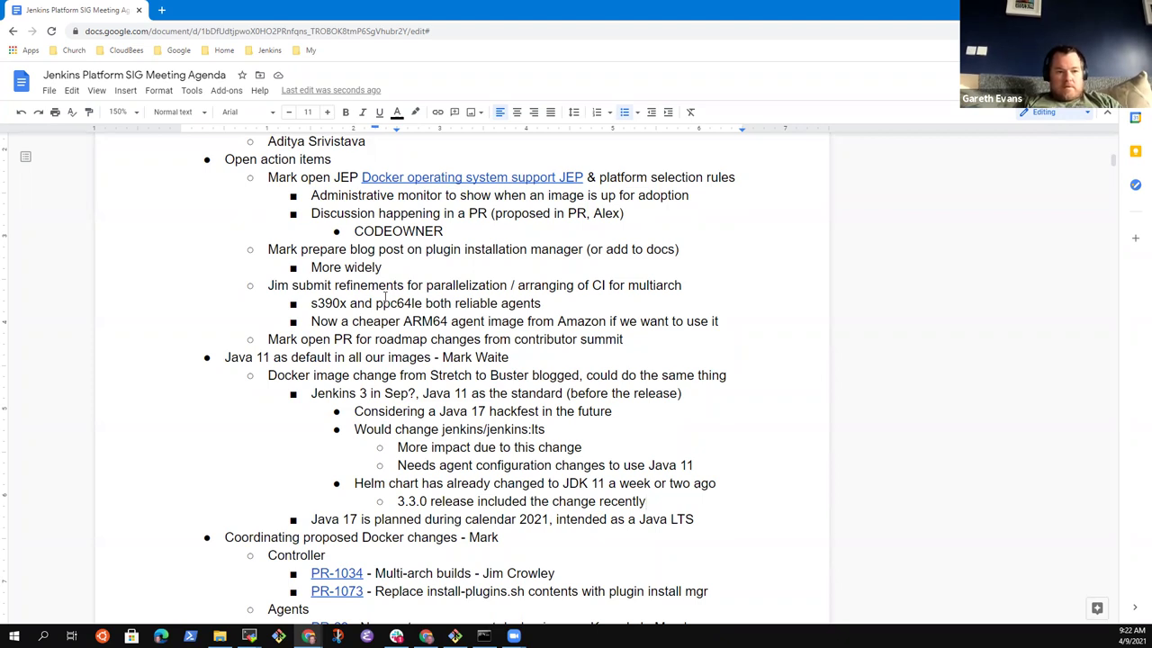
{"action": "key", "text": "Down"}
{"action": "key", "text": "Down"}
{"action": "key", "text": "Up"}
{"action": "key", "text": "Left"}
{"action": "key", "text": "Left"}
{"action": "key", "text": "Left"}
{"action": "key", "text": "Left"}
{"action": "key", "text": "Left"}
{"action": "key", "text": "Left"}
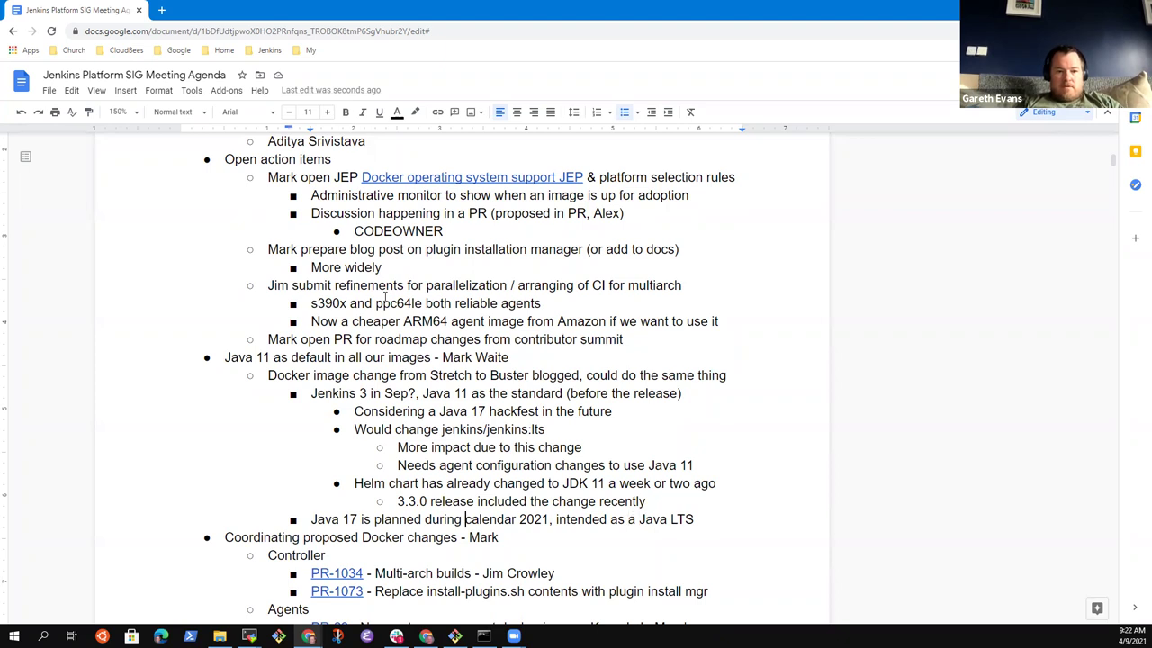
{"action": "key", "text": "ctrl+shift+Right"}
{"action": "type", "text": "late"}
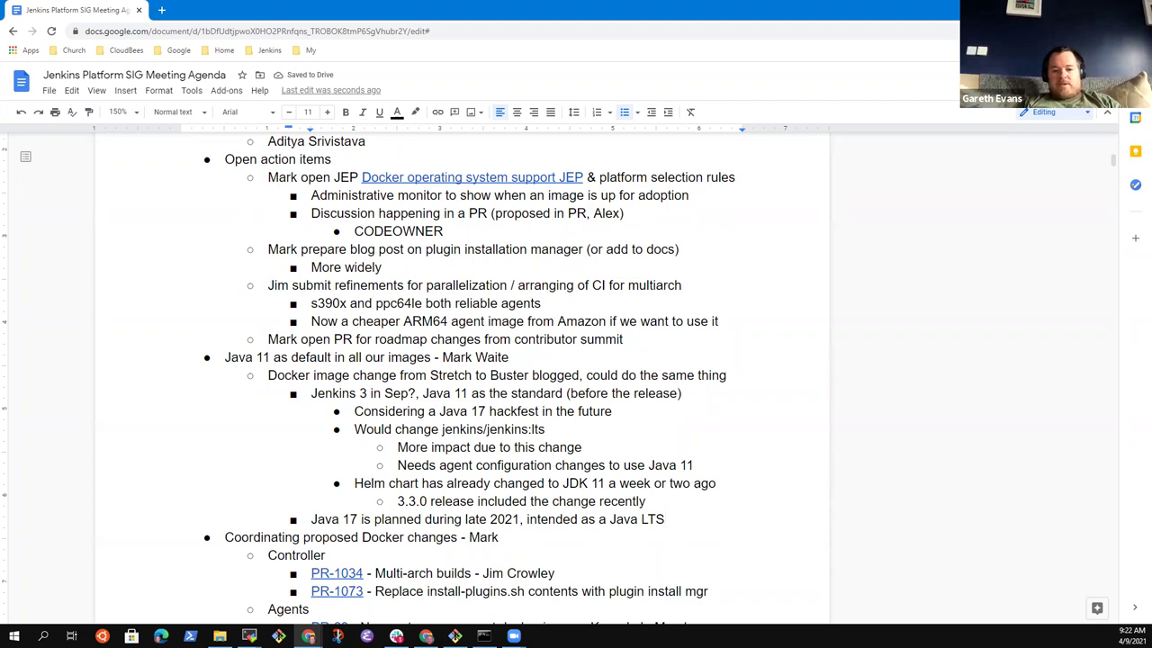
{"action": "key", "text": "alt+Tab"}
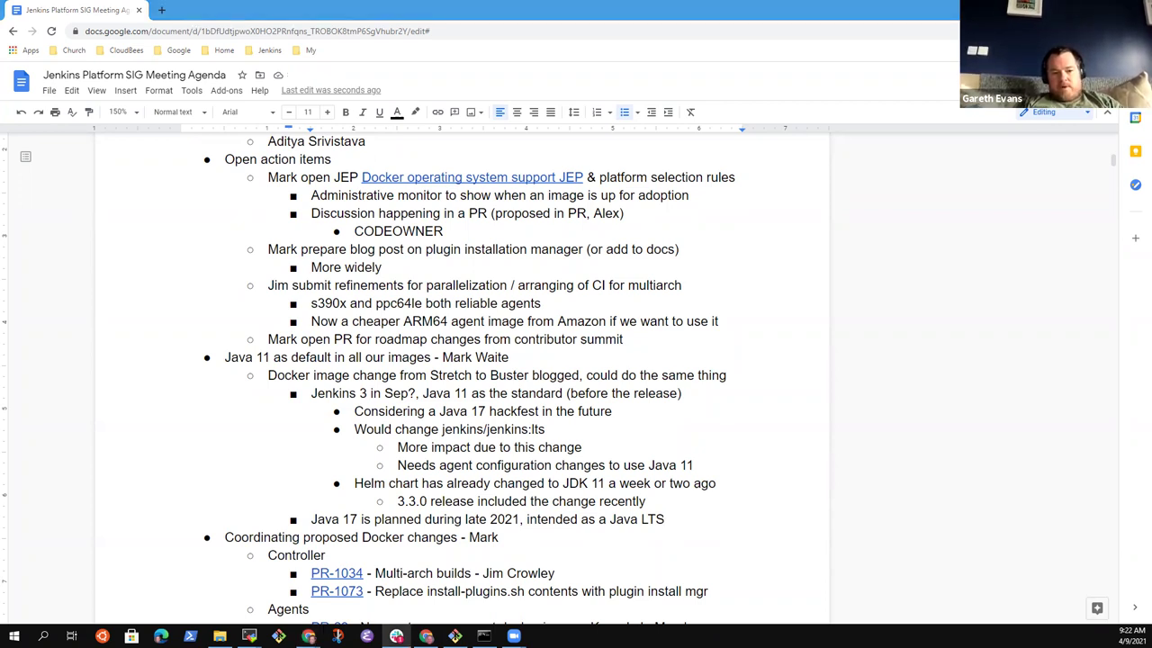
{"action": "left_click", "coordinate": [664, 517]}
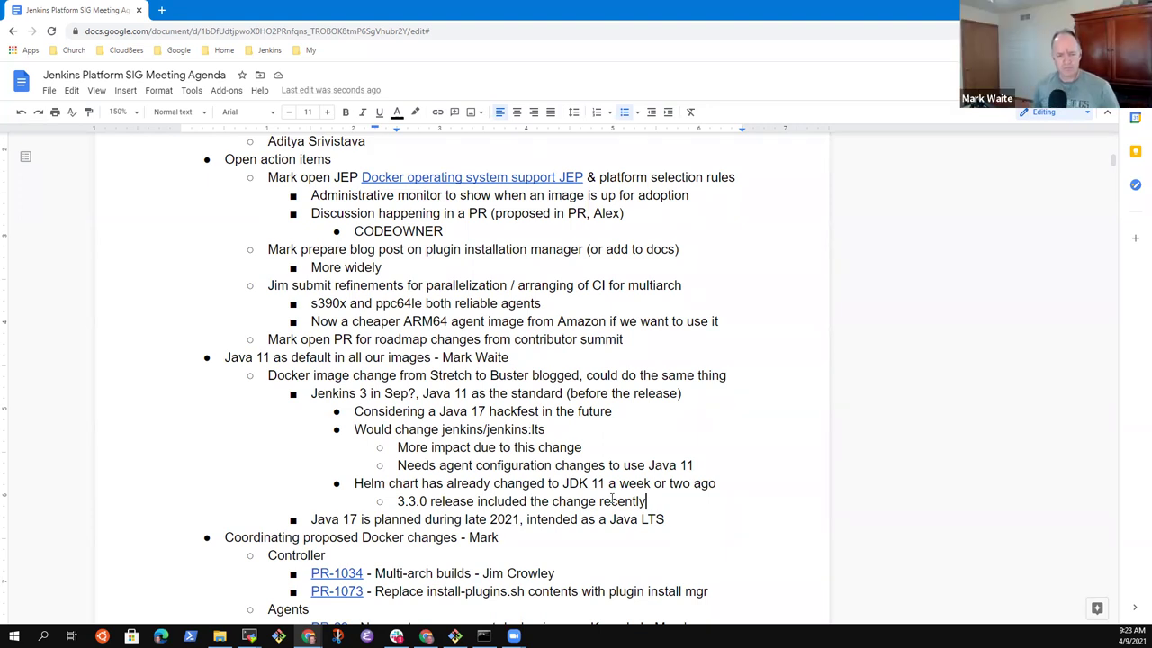
{"action": "key", "text": "Up"}
{"action": "key", "text": "Up"}
{"action": "key", "text": "Up"}
{"action": "key", "text": "Up"}
{"action": "key", "text": "Up"}
{"action": "key", "text": "Down"}
{"action": "key", "text": "Home"}
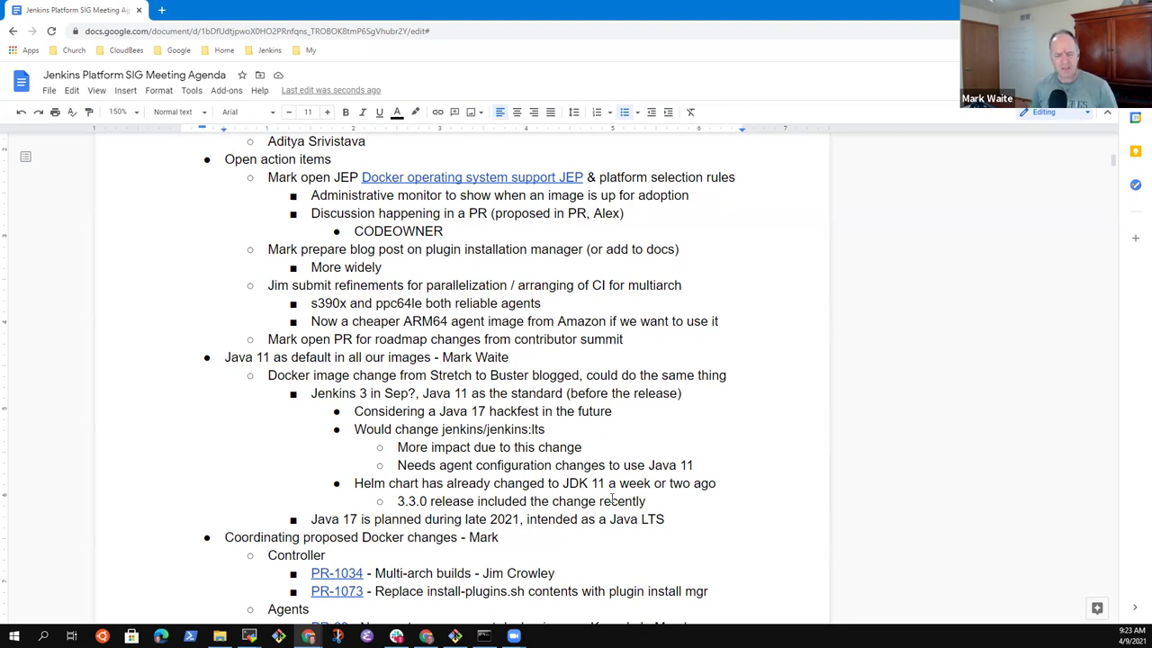
{"action": "key", "text": "ctrl+shift+Right"}
{"action": "key", "text": "ctrl+shift+Right"}
{"action": "key", "text": "ctrl+shift+Right"}
{"action": "key", "text": "ctrl+shift+Right"}
{"action": "key", "text": "ctrl+shift+Left"}
{"action": "key", "text": "ctrl+shift+Right"}
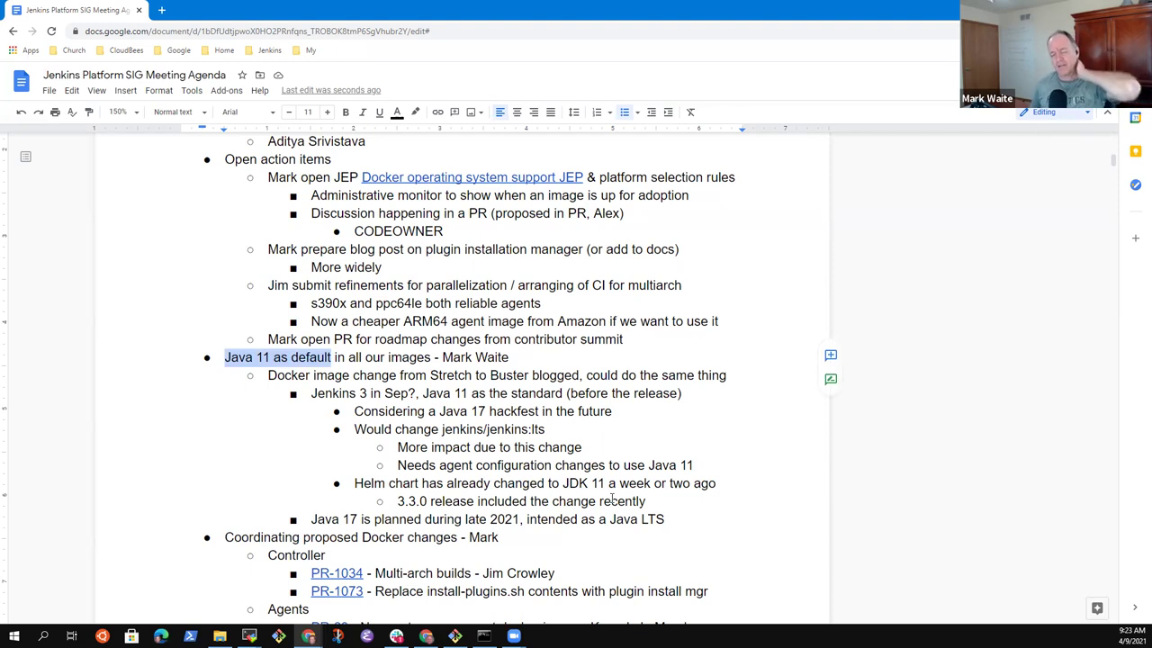
{"action": "left_click", "coordinate": [327, 375]}
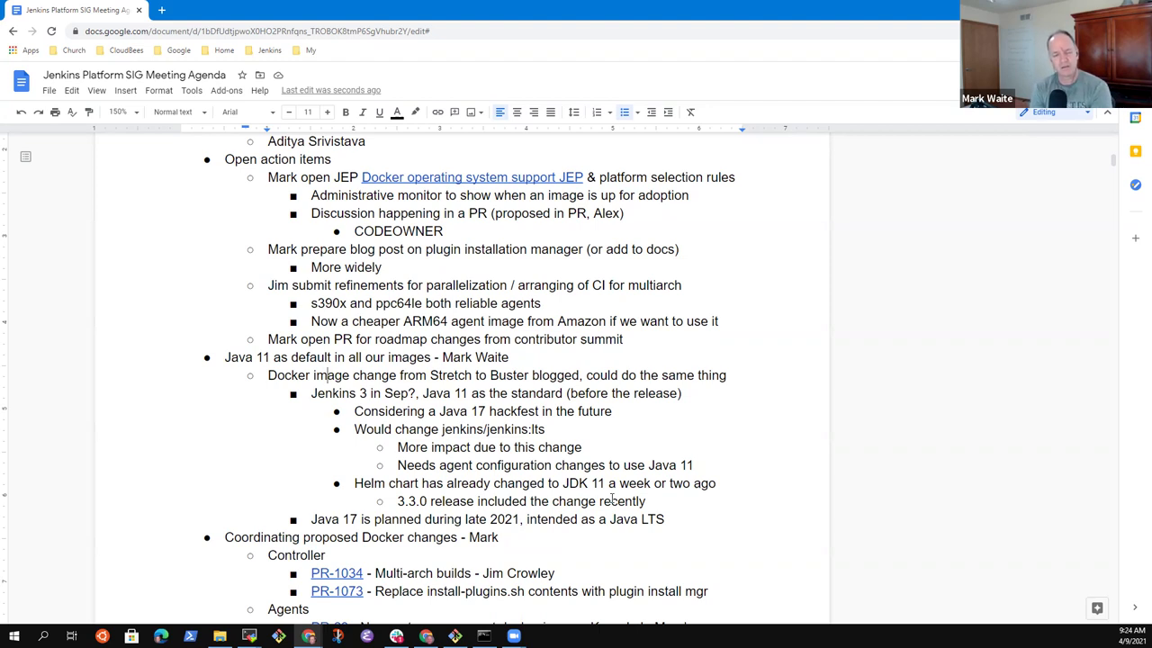
After the 3.3.0 release note, add an outdented bullet assigning a docs update recommending Java 11 on Linux & Windows.
{"action": "key", "text": "Down"}
{"action": "key", "text": "Down"}
{"action": "key", "text": "Down"}
{"action": "key", "text": "Down"}
{"action": "key", "text": "Down"}
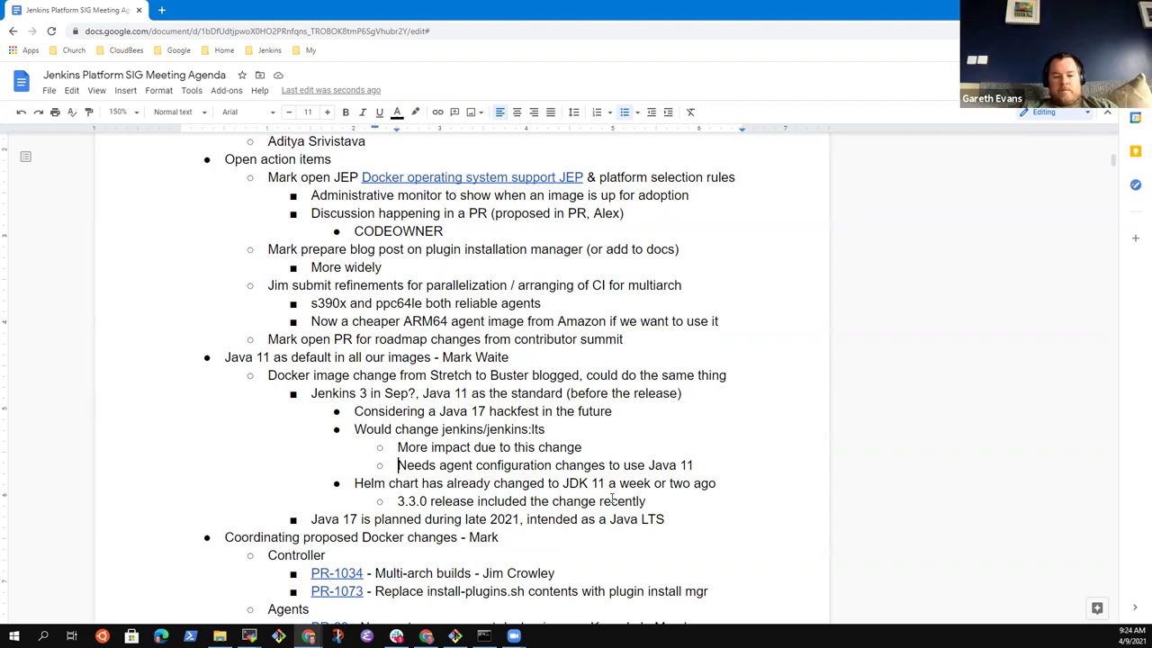
{"action": "key", "text": "End"}
{"action": "key", "text": "Return"}
{"action": "key", "text": "shift+Tab"}
{"action": "key", "text": "shift+Tab"}
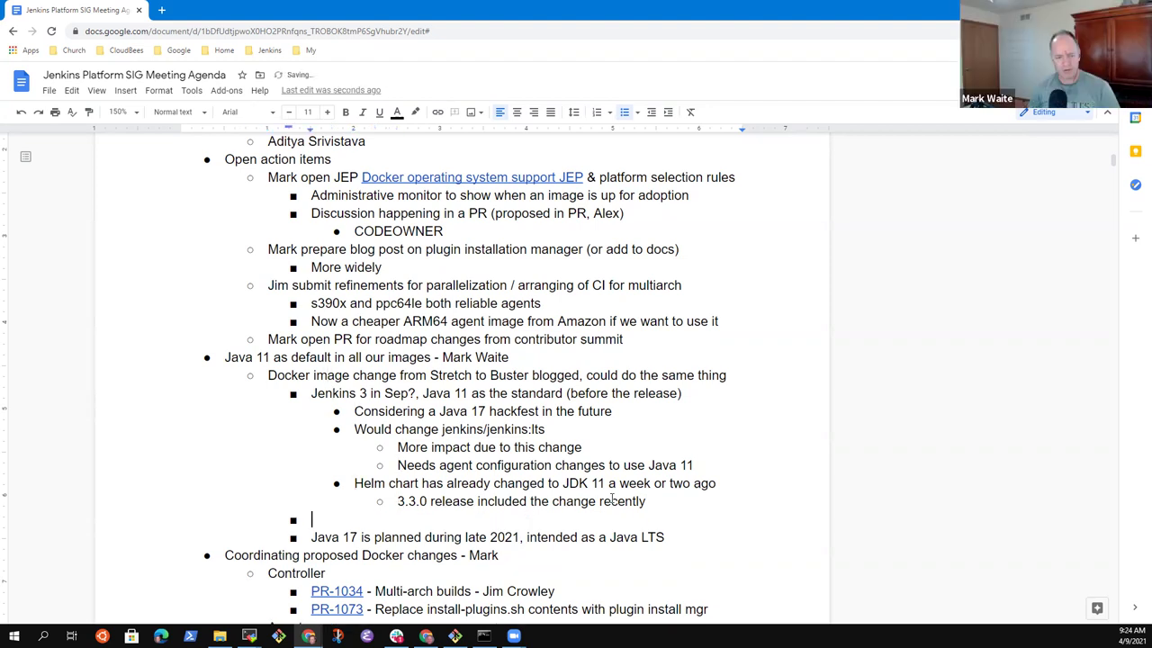
{"action": "type", "text": "Mark to updat"}
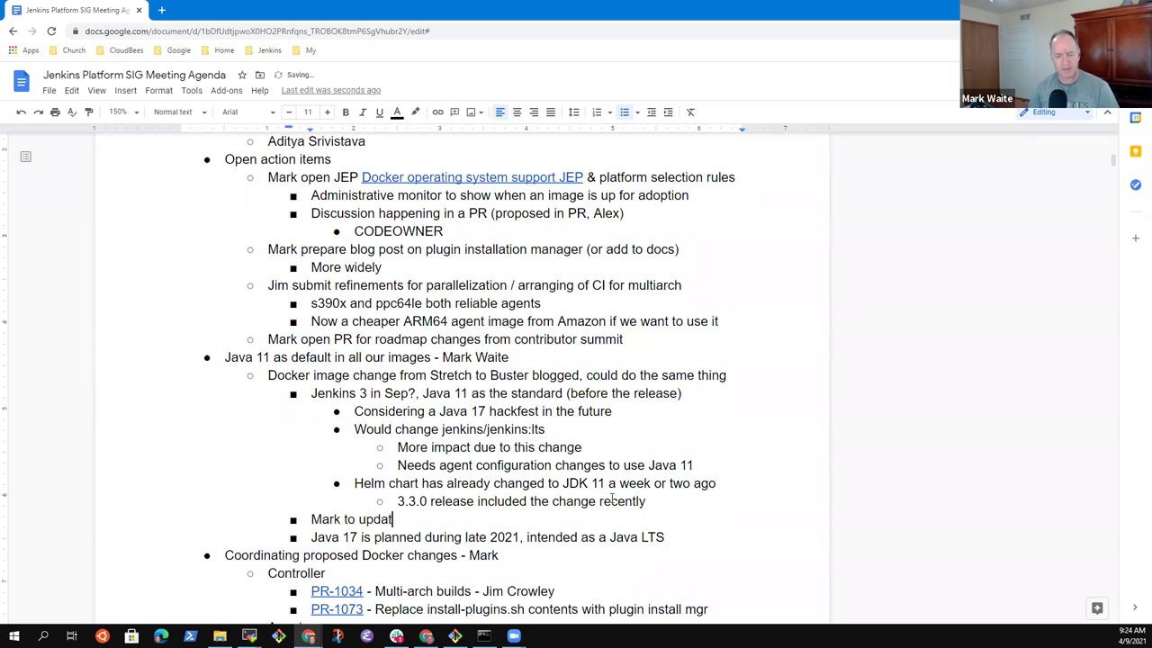
{"action": "type", "text": "e docs to recomm"}
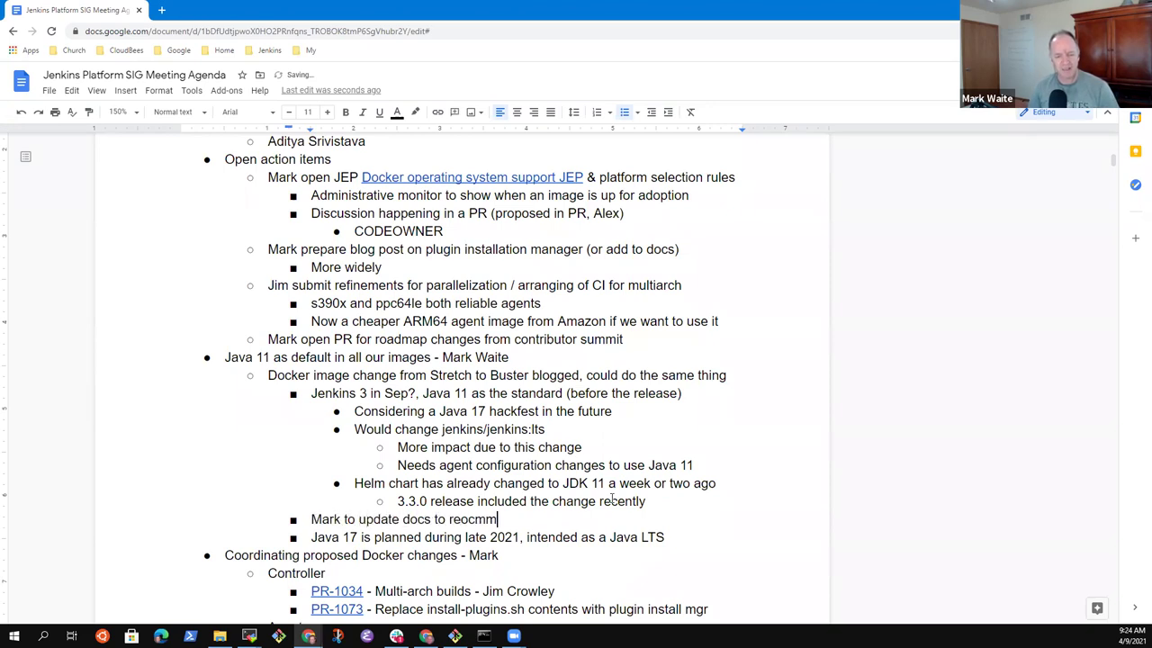
{"action": "key", "text": "BackSpace"}
{"action": "key", "text": "BackSpace"}
{"action": "key", "text": "BackSpace"}
{"action": "key", "text": "BackSpace"}
{"action": "type", "text": "o"}
{"action": "key", "text": "BackSpace"}
{"action": "type", "text": "commend Java 11 e"}
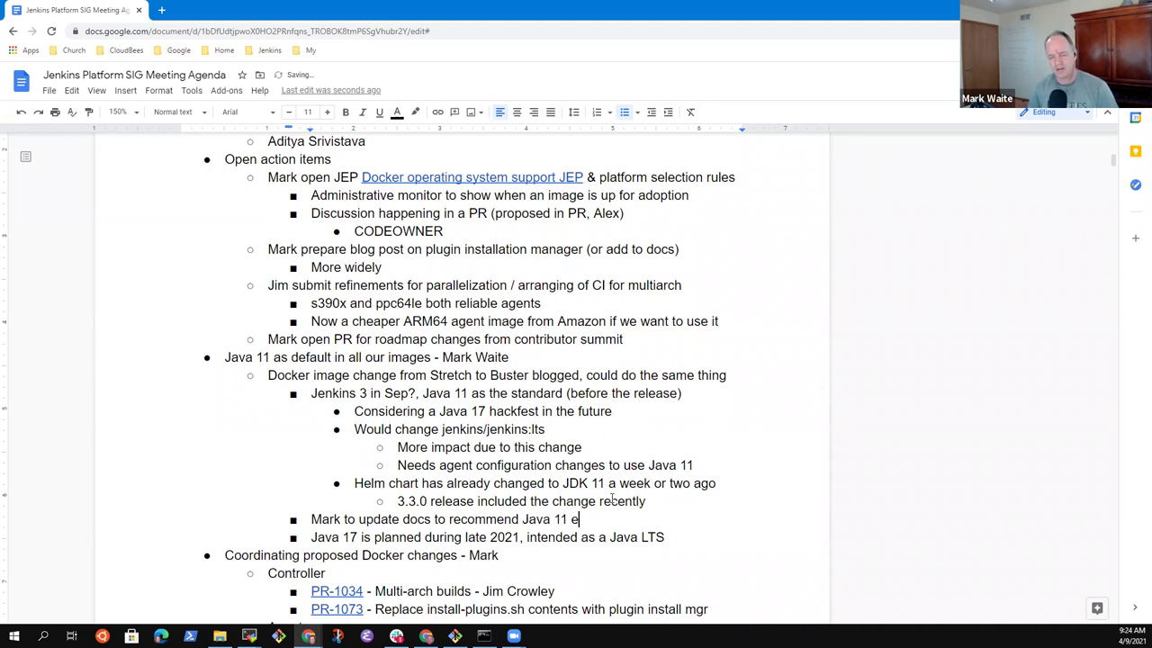
{"action": "key", "text": "BackSpace"}
{"action": "type", "text": "on O"}
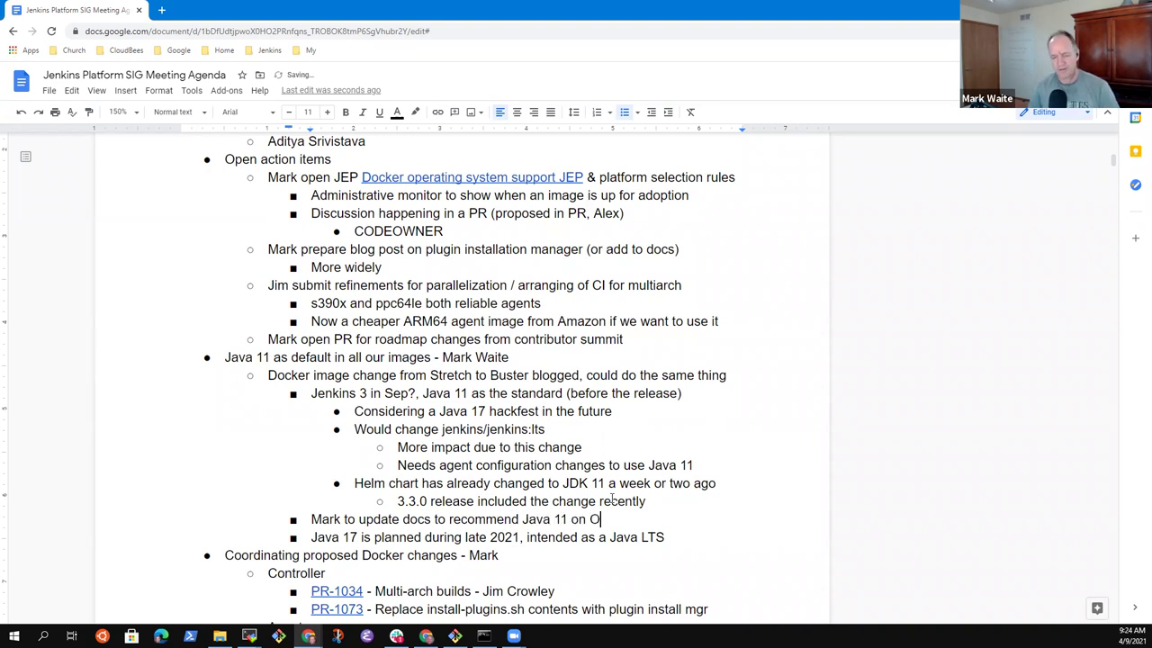
{"action": "key", "text": "BackSpace"}
{"action": "type", "text": "op"}
{"action": "key", "text": "BackSpace"}
{"action": "key", "text": "BackSpace"}
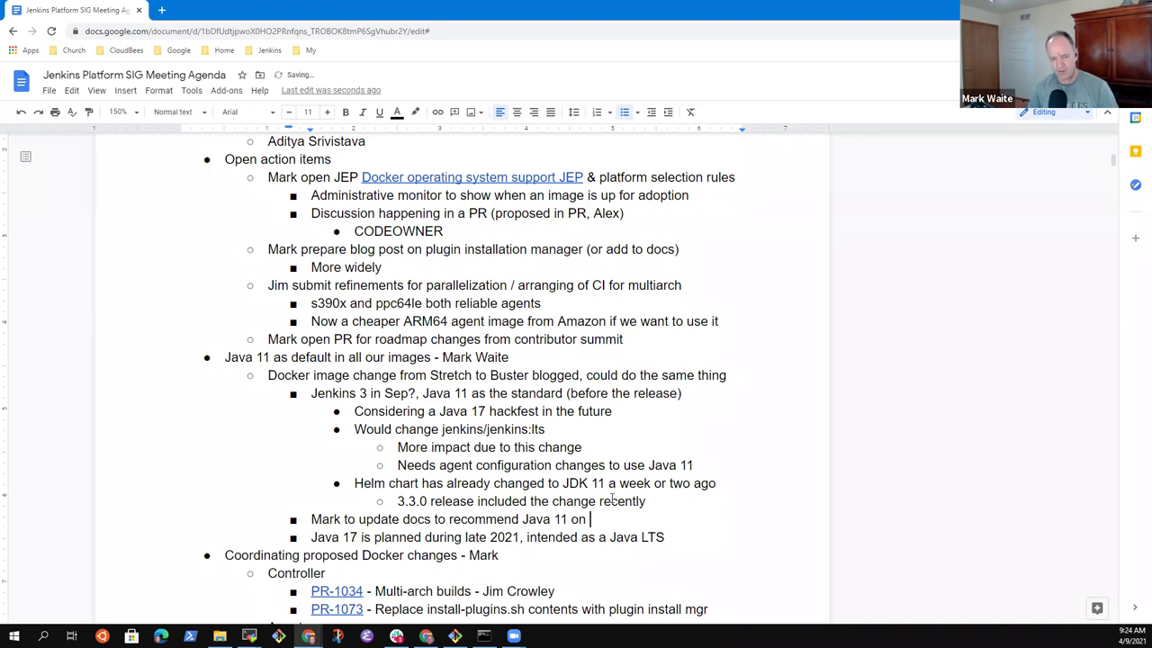
{"action": "type", "text": "OS plat"}
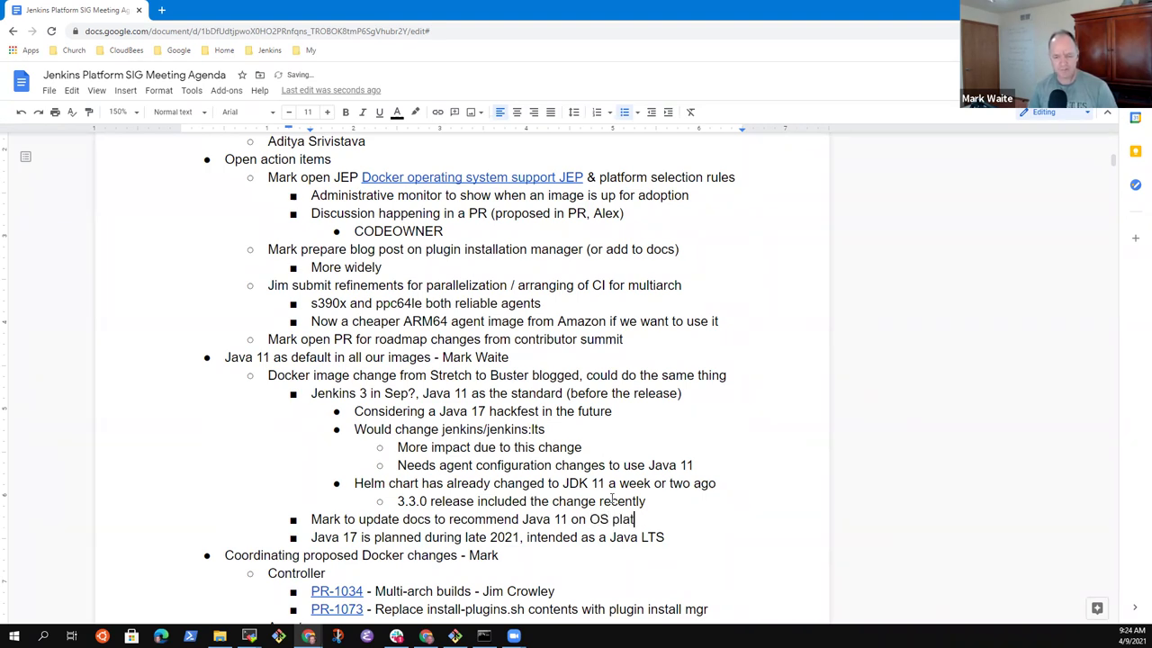
{"action": "key", "text": "BackSpace"}
{"action": "key", "text": "BackSpace"}
{"action": "key", "text": "BackSpace"}
{"action": "key", "text": "BackSpace"}
{"action": "key", "text": "BackSpace"}
{"action": "key", "text": "BackSpace"}
{"action": "key", "text": "BackSpace"}
{"action": "type", "text": "Linux & Windows"}
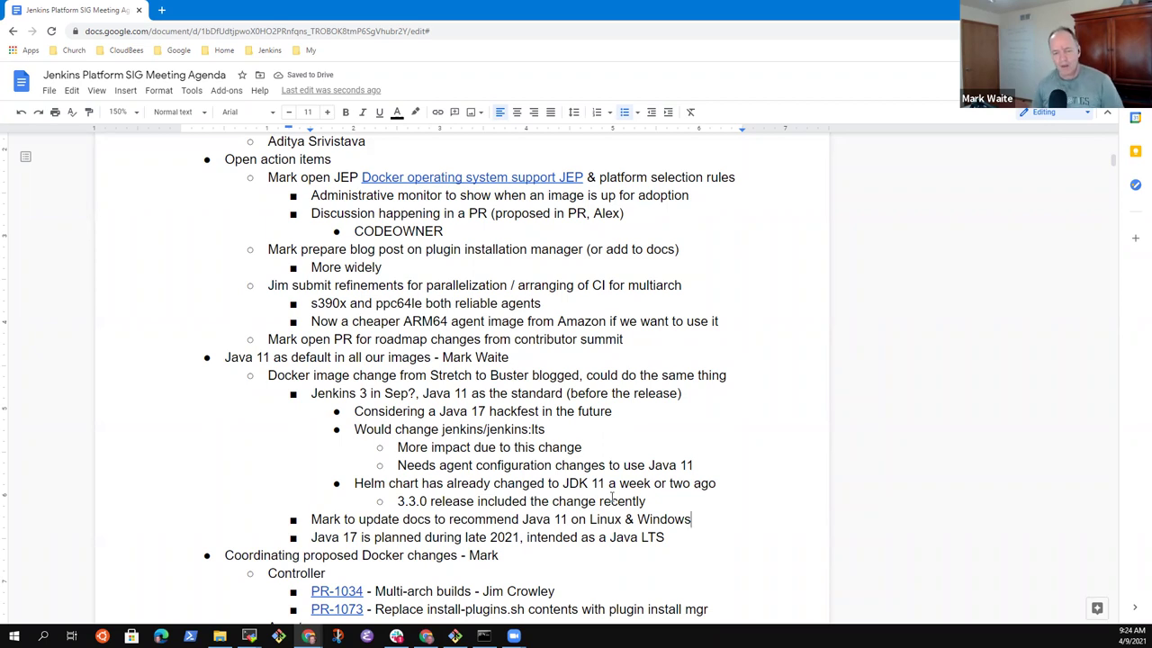
Scroll down to find the Controller item below the Docker changes heading.
{"action": "scroll", "coordinate": [612, 497], "scroll_direction": "down", "scroll_amount": 1}
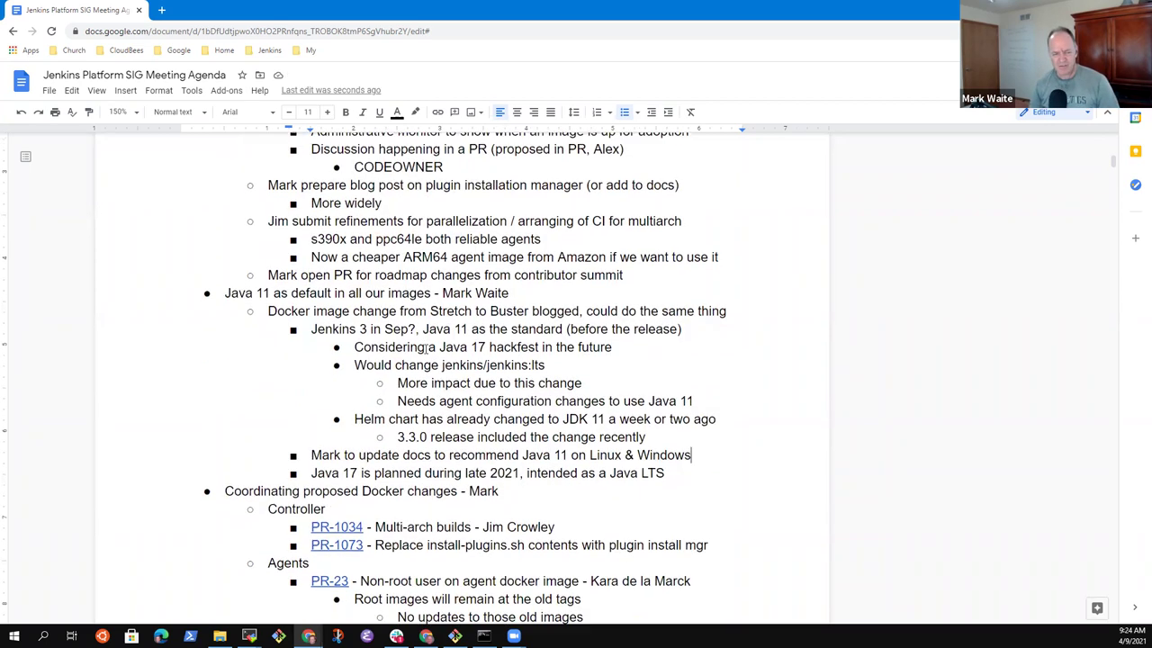
{"action": "scroll", "coordinate": [427, 348], "scroll_direction": "down", "scroll_amount": 5}
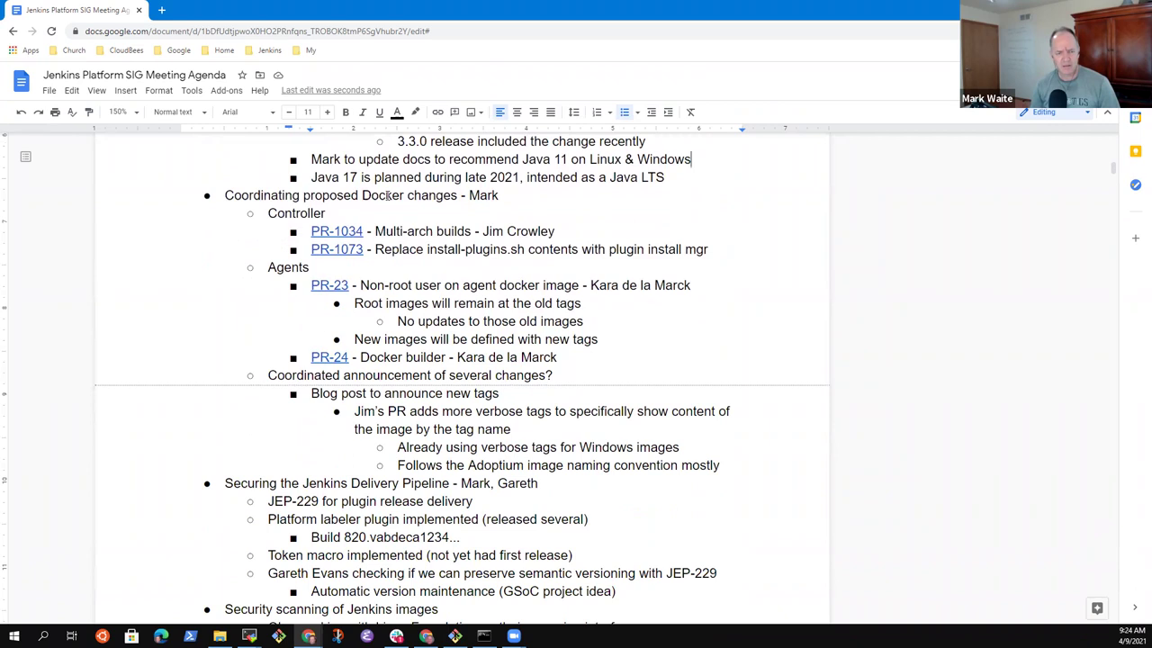
{"action": "left_click", "coordinate": [388, 195]}
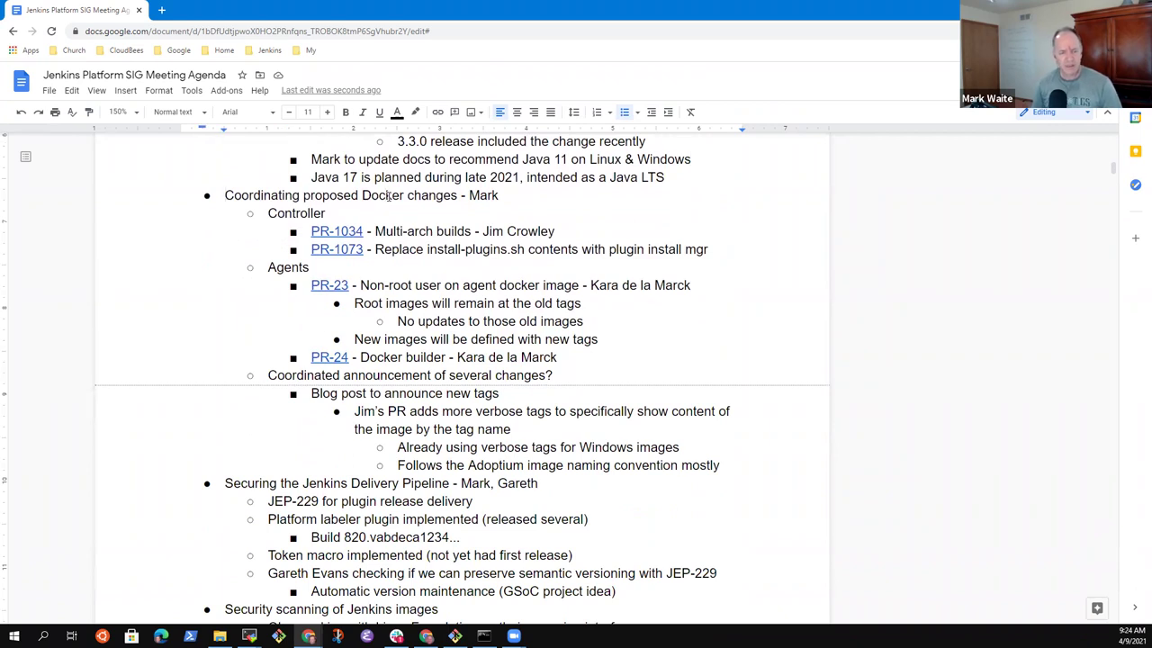
{"action": "key", "text": "shift+End"}
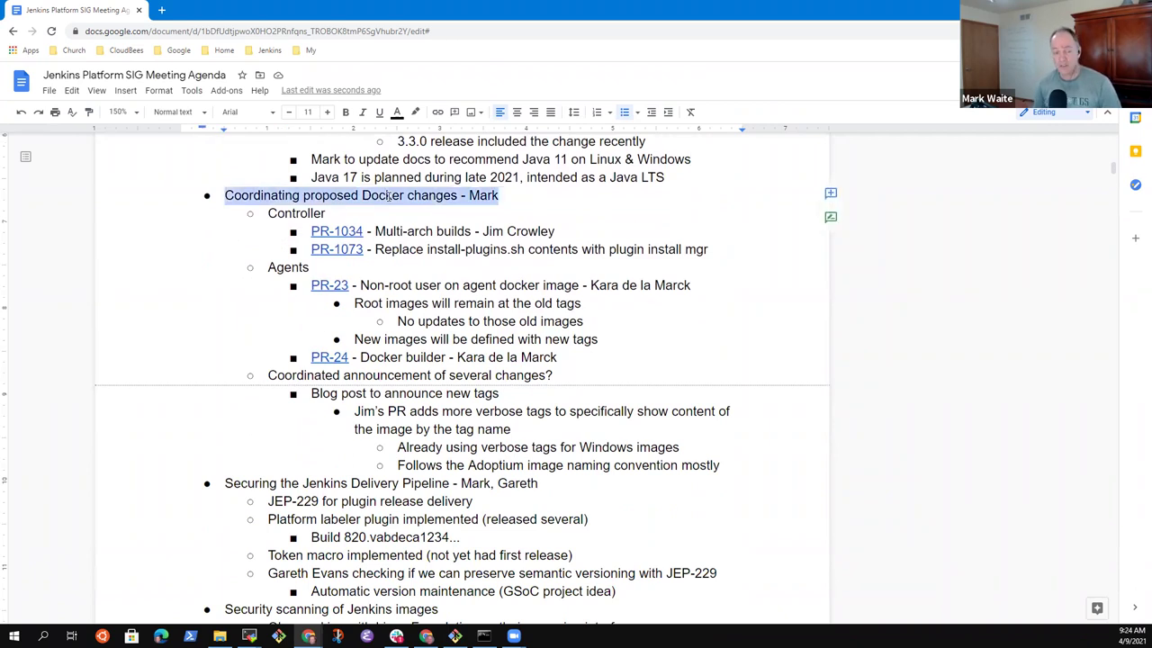
{"action": "scroll", "coordinate": [388, 196], "scroll_direction": "down", "scroll_amount": 3}
{"action": "scroll", "coordinate": [490, 254], "scroll_direction": "up", "scroll_amount": 2}
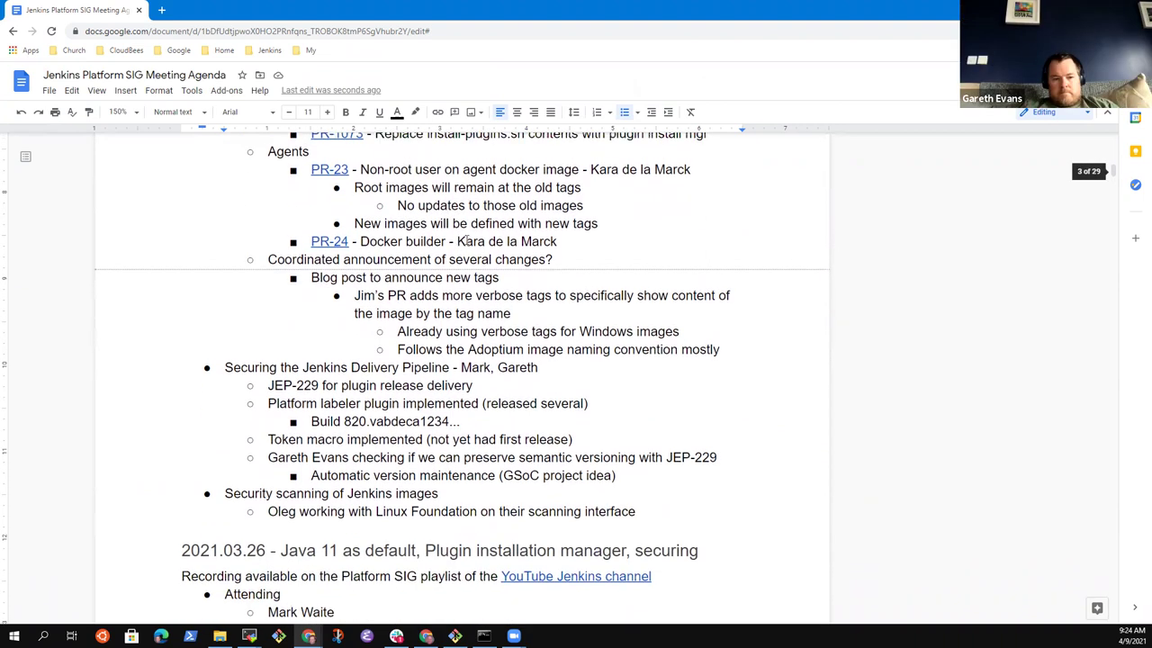
{"action": "scroll", "coordinate": [490, 255], "scroll_direction": "up", "scroll_amount": 1}
{"action": "left_click", "coordinate": [426, 222]}
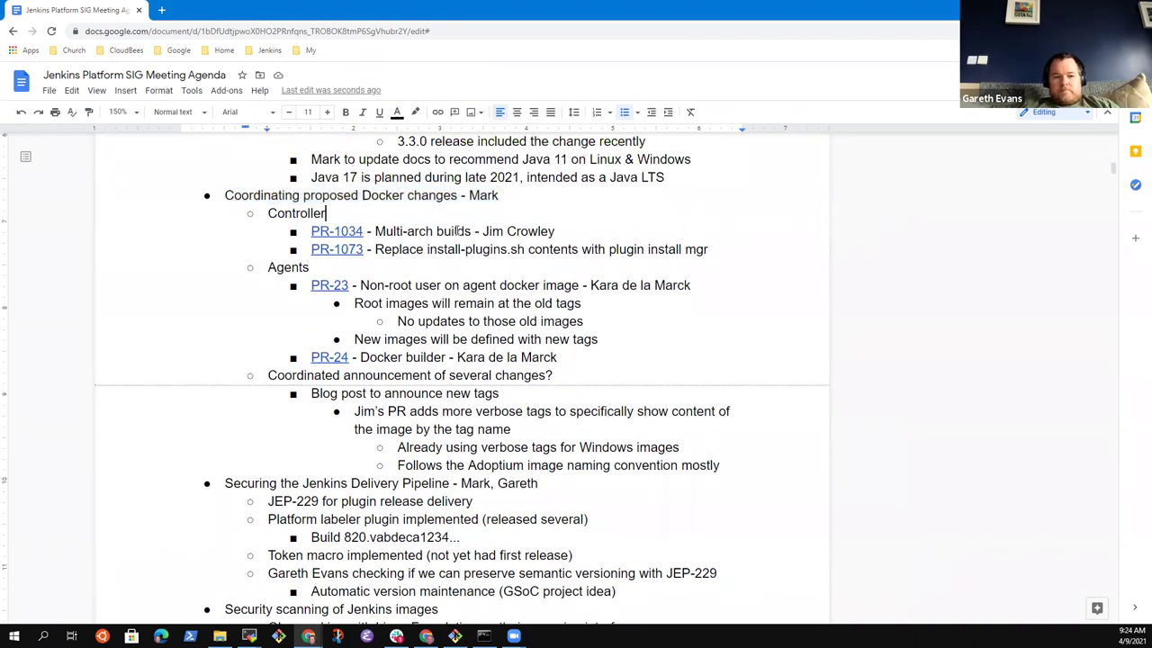
Move to the end of the PR-1073 line, undoing an accidental deletion of its text.
{"action": "key", "text": "Down"}
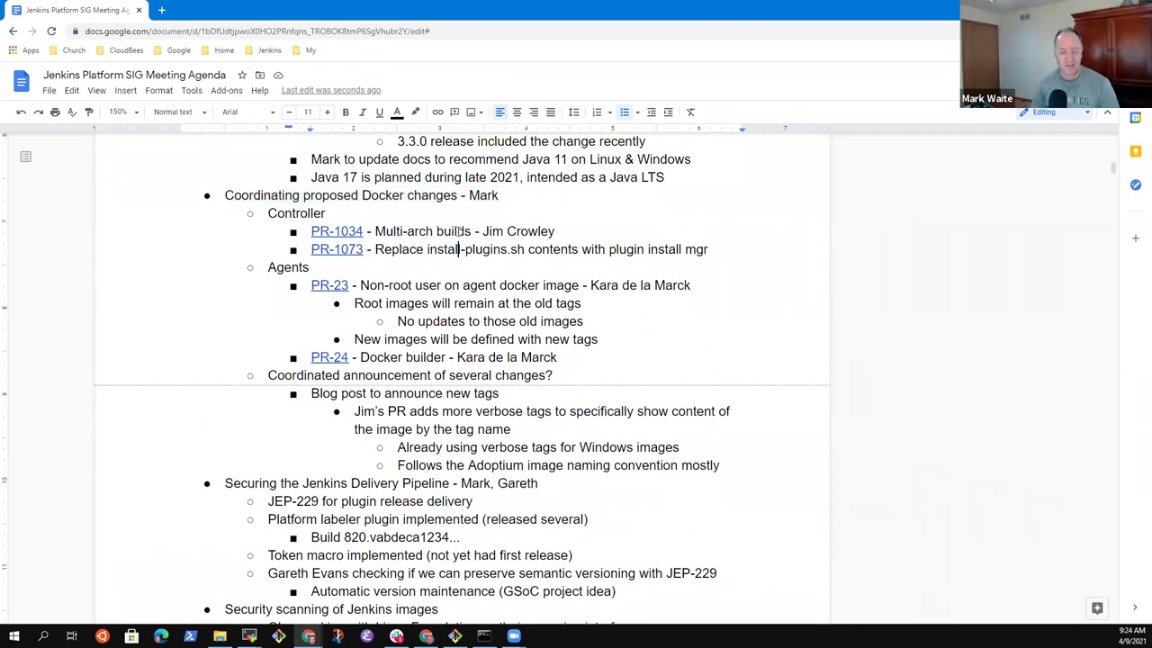
{"action": "key", "text": "Up"}
{"action": "key", "text": "shift+End"}
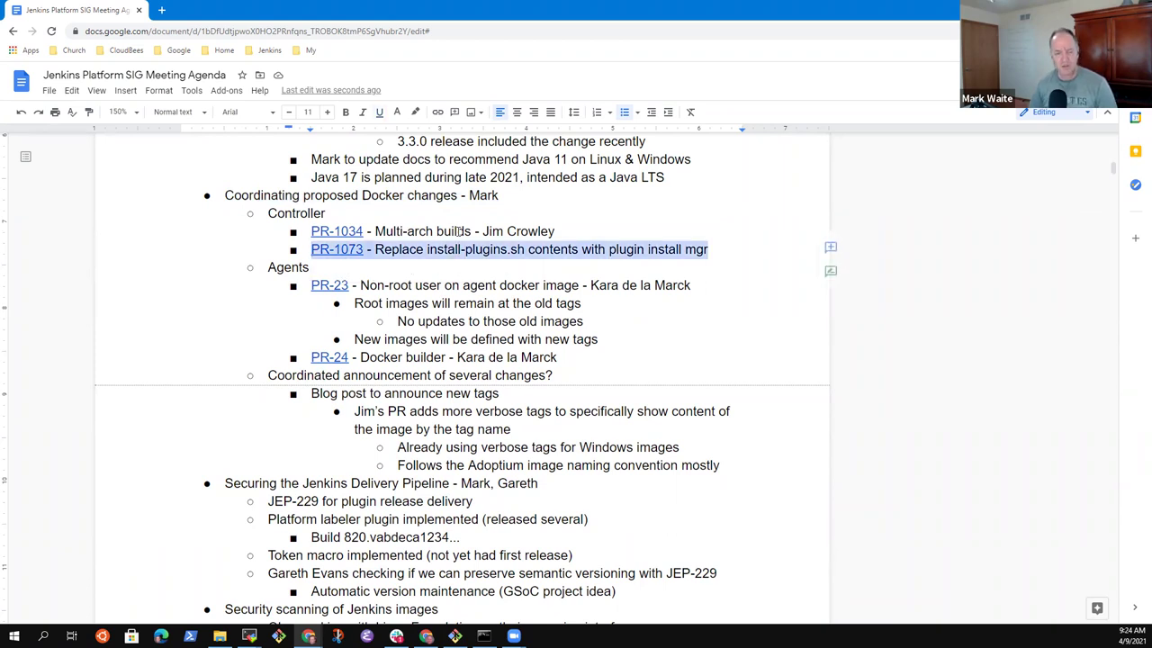
{"action": "key", "text": "BackSpace"}
{"action": "key", "text": "ctrl+z"}
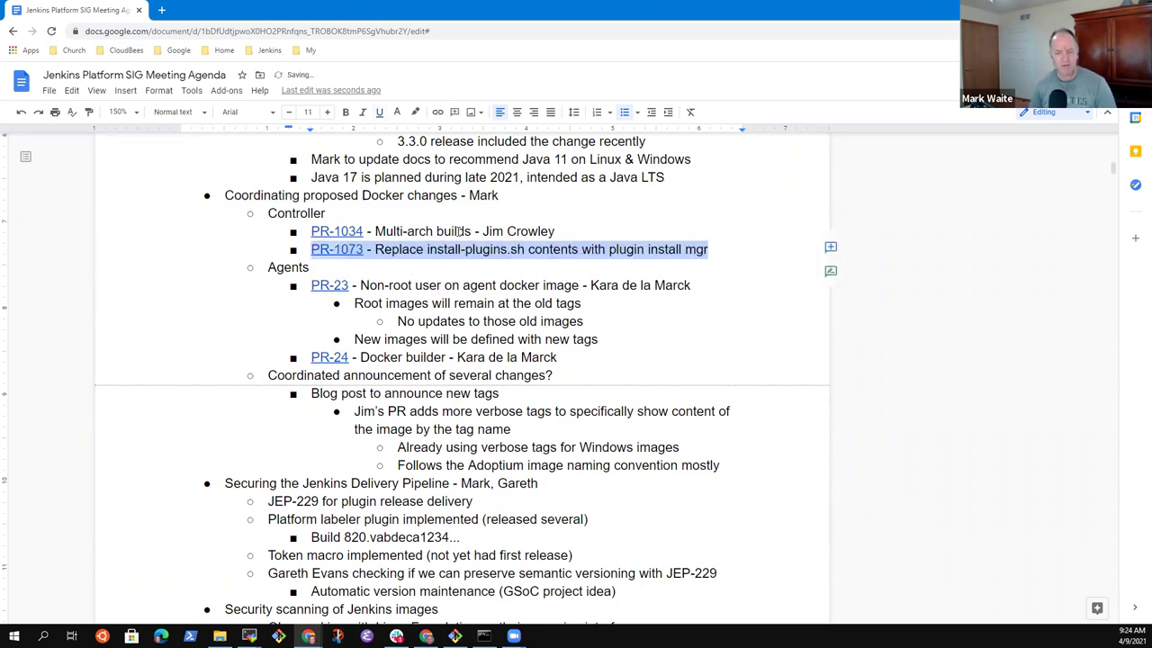
{"action": "key", "text": "Left"}
{"action": "key", "text": "Down"}
{"action": "key", "text": "Up"}
{"action": "key", "text": "shift+End"}
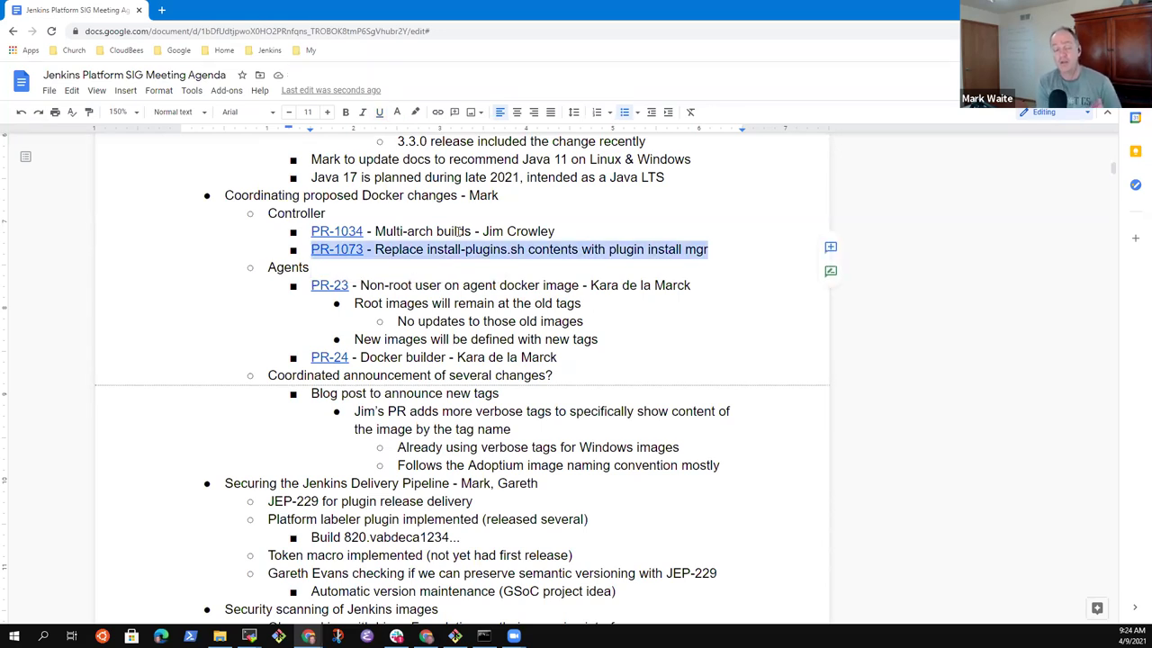
{"action": "key", "text": "End"}
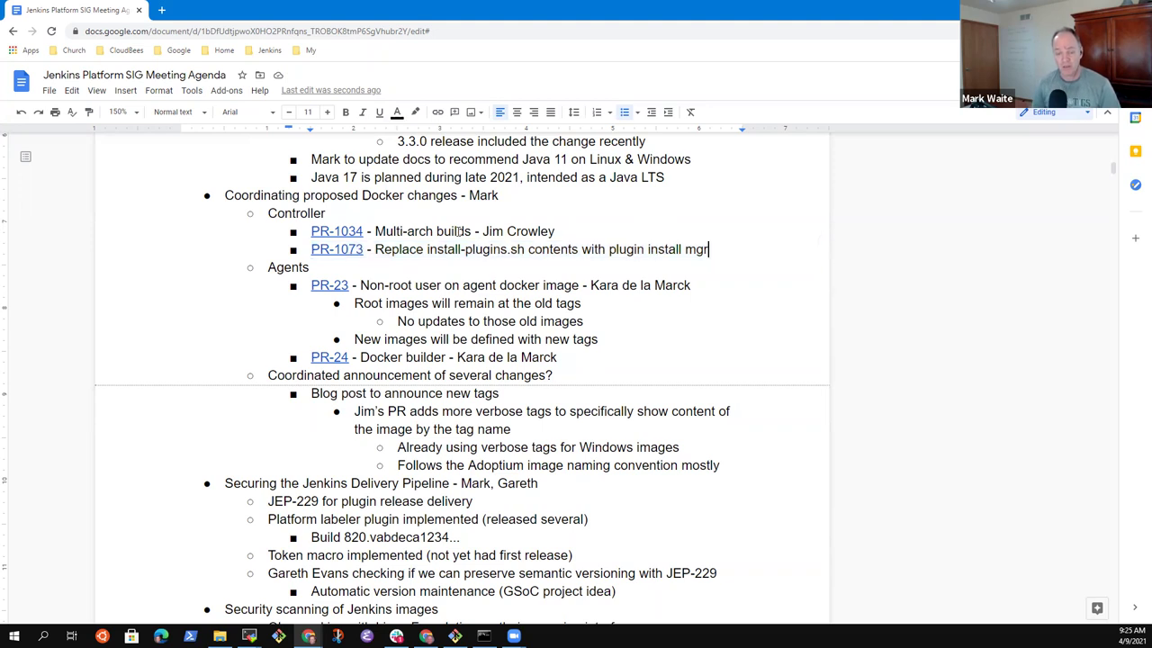
Nest 'Good to merge when we provide new docs on plugin install mgr' under PR-1073.
{"action": "key", "text": "Return"}
{"action": "key", "text": "Tab"}
{"action": "type", "text": "Good to mereg"}
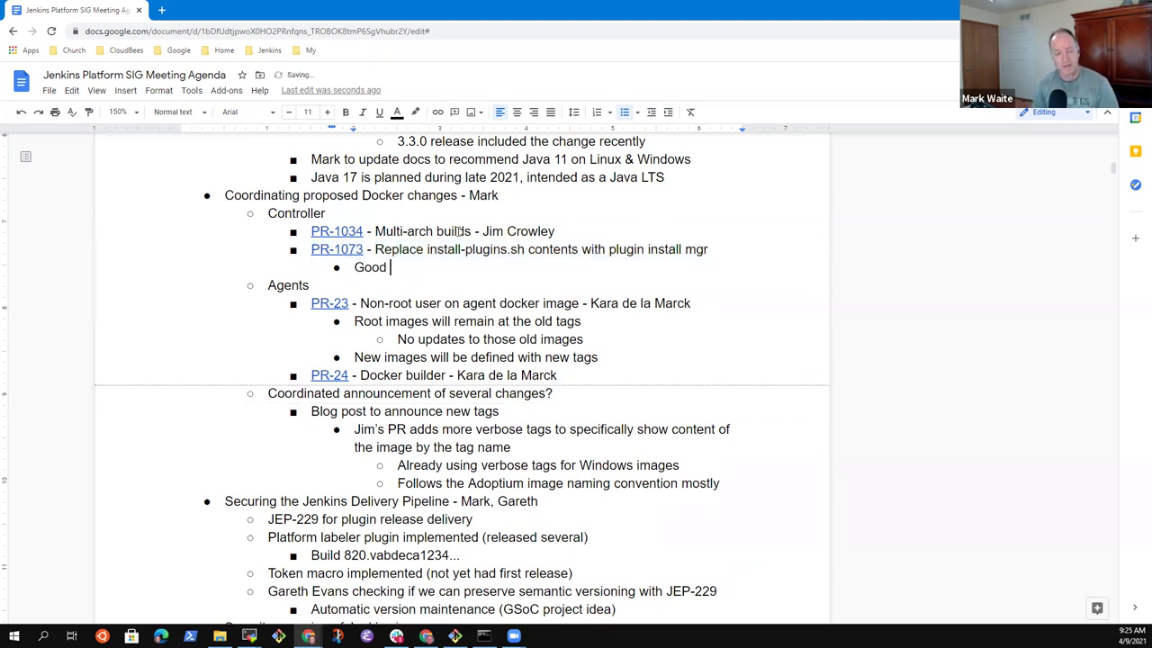
{"action": "key", "text": "BackSpace"}
{"action": "key", "text": "BackSpace"}
{"action": "type", "text": "ge "}
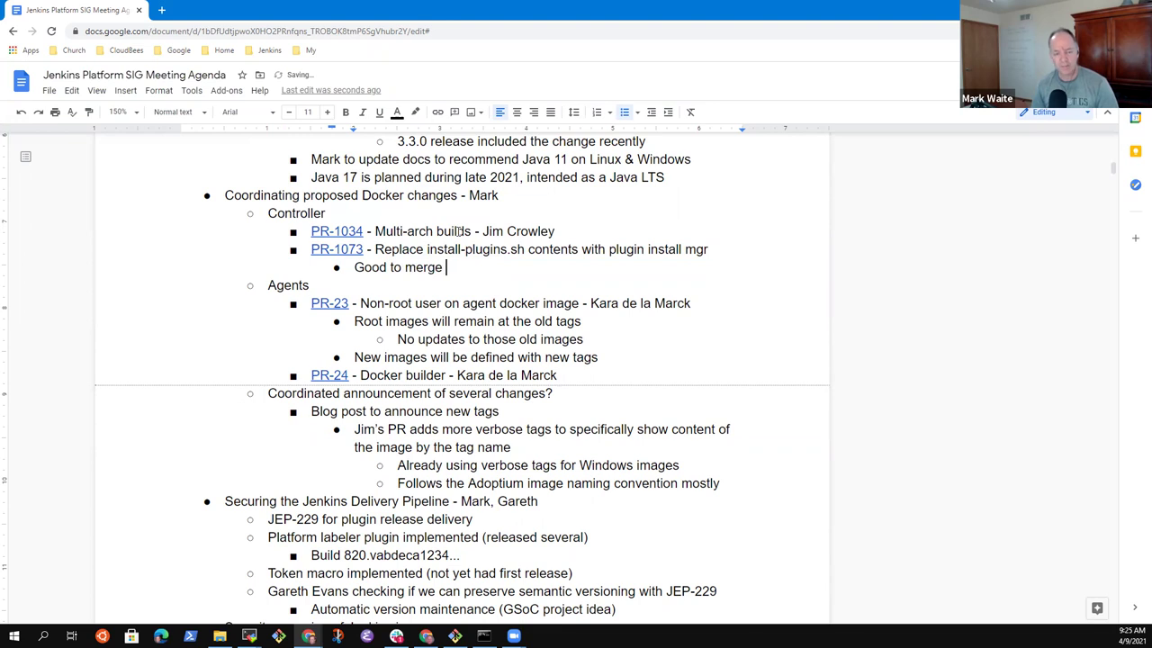
{"action": "type", "text": "about the"}
{"action": "key", "text": "BackSpace"}
{"action": "key", "text": "BackSpace"}
{"action": "key", "text": "BackSpace"}
{"action": "key", "text": "BackSpace"}
{"action": "key", "text": "BackSpace"}
{"action": "key", "text": "BackSpace"}
{"action": "key", "text": "BackSpace"}
{"action": "key", "text": "BackSpace"}
{"action": "key", "text": "BackSpace"}
{"action": "type", "text": "when we "}
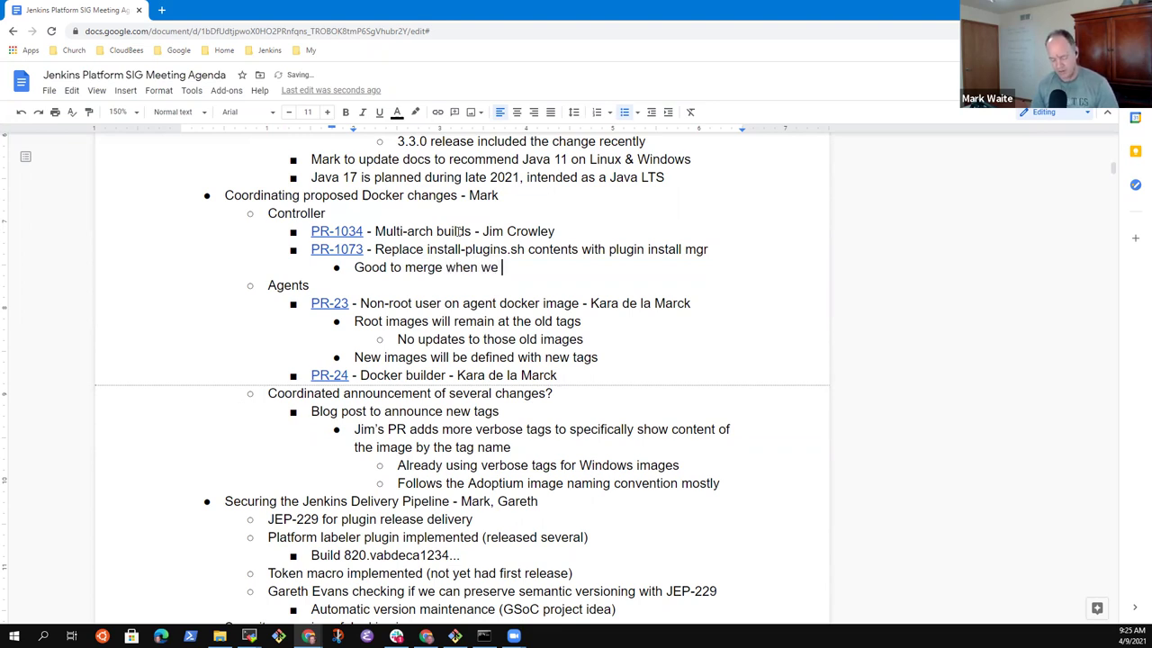
{"action": "type", "text": "provide "}
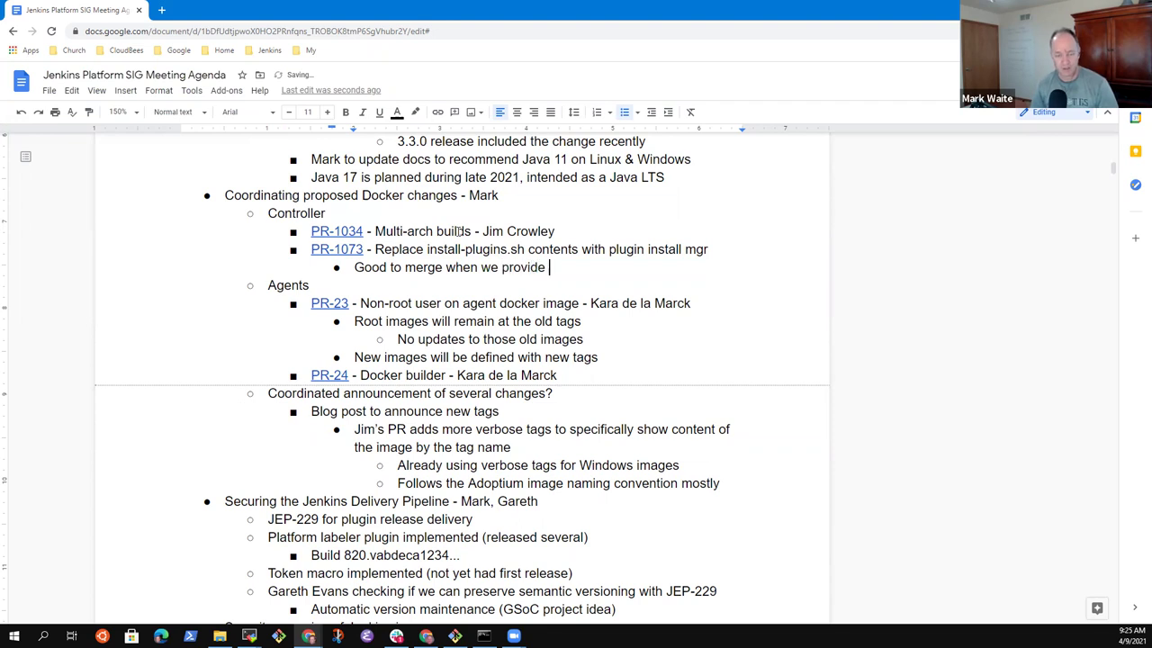
{"action": "type", "text": "new docs on "}
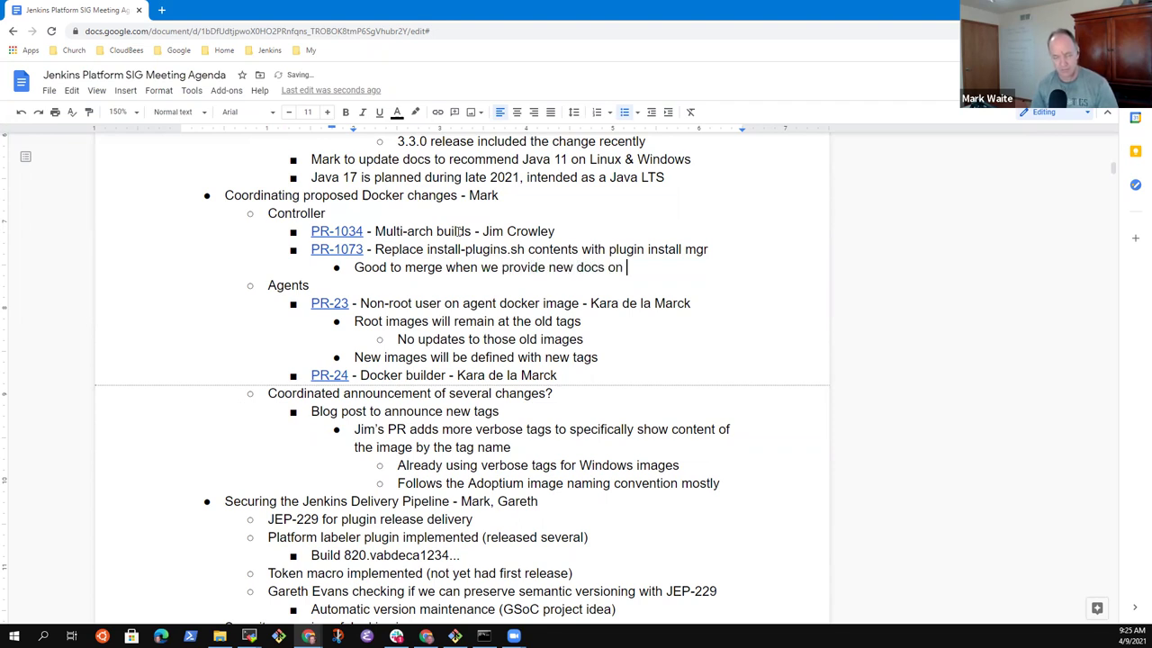
{"action": "type", "text": "plug"}
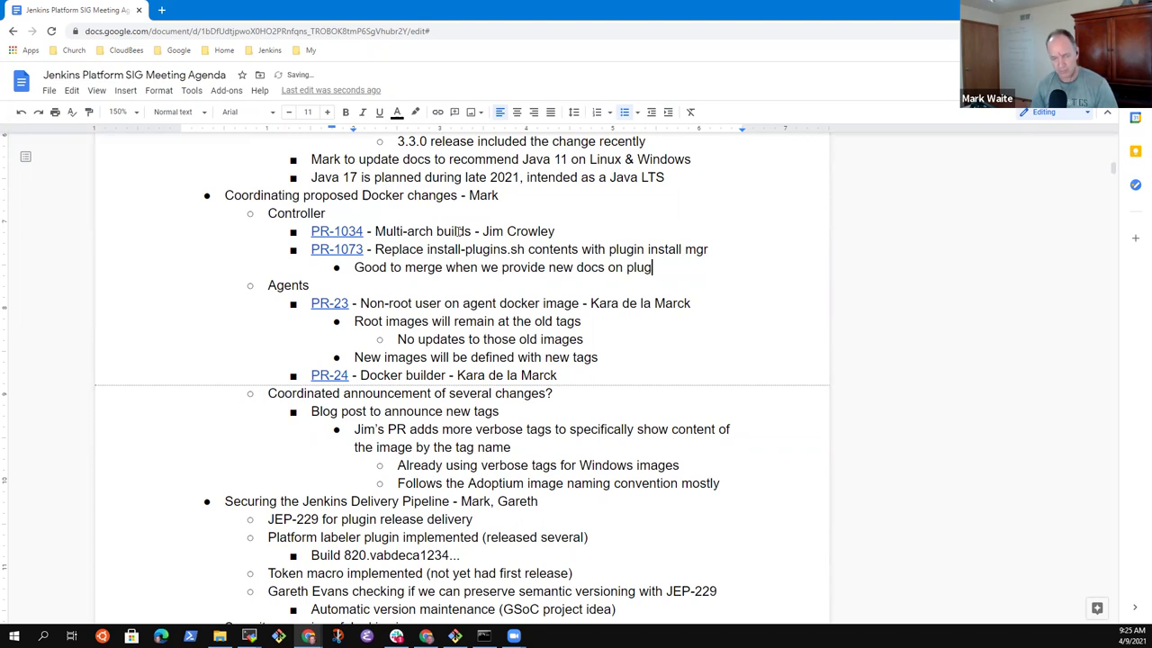
{"action": "type", "text": "in install mgr"}
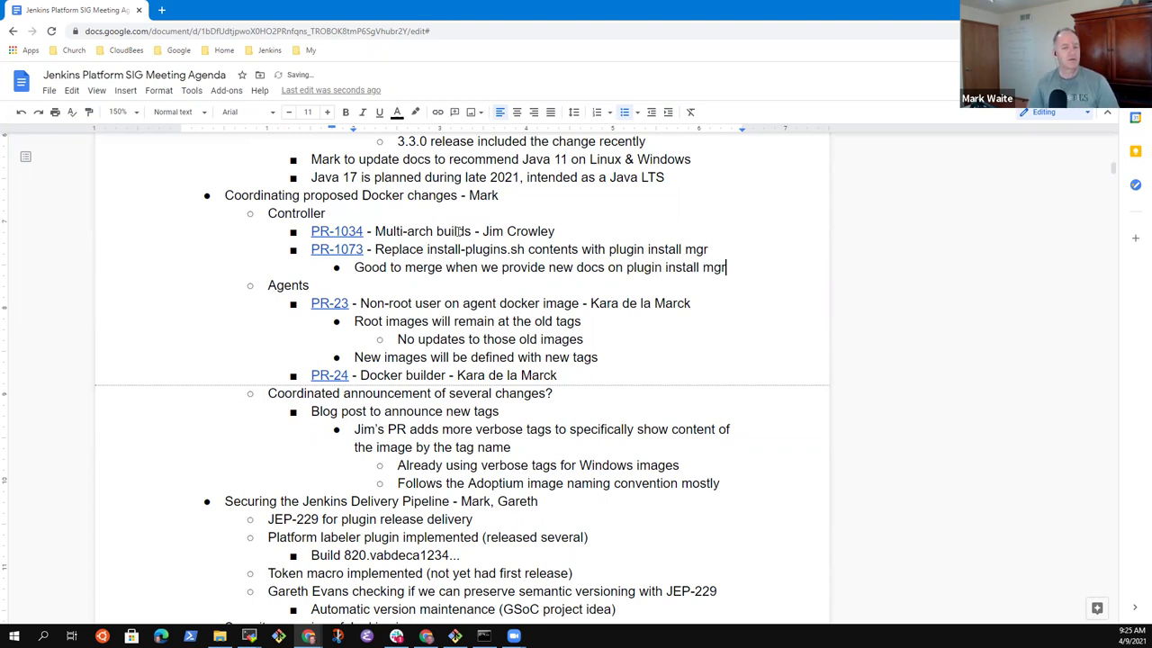
Start a new Controller-level bullet directly after the merge note.
{"action": "key", "text": "Down"}
{"action": "key", "text": "Down"}
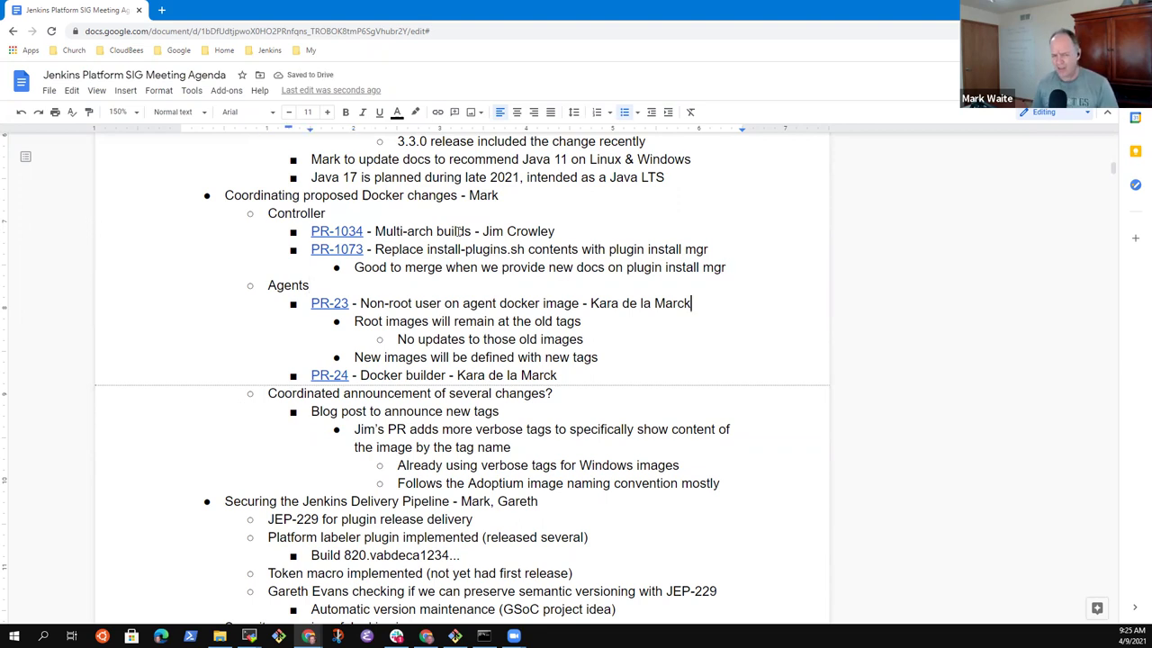
{"action": "key", "text": "Down"}
{"action": "key", "text": "Down"}
{"action": "key", "text": "Down"}
{"action": "key", "text": "Down"}
{"action": "key", "text": "Down"}
{"action": "key", "text": "Down"}
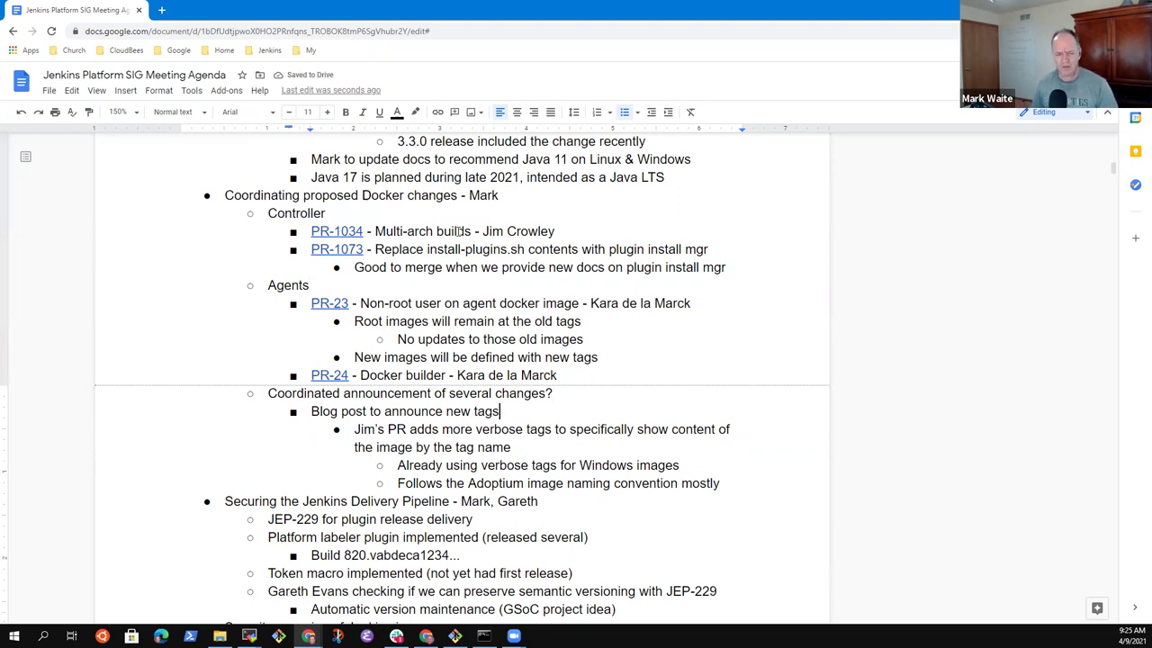
{"action": "key", "text": "Down"}
{"action": "key", "text": "Down"}
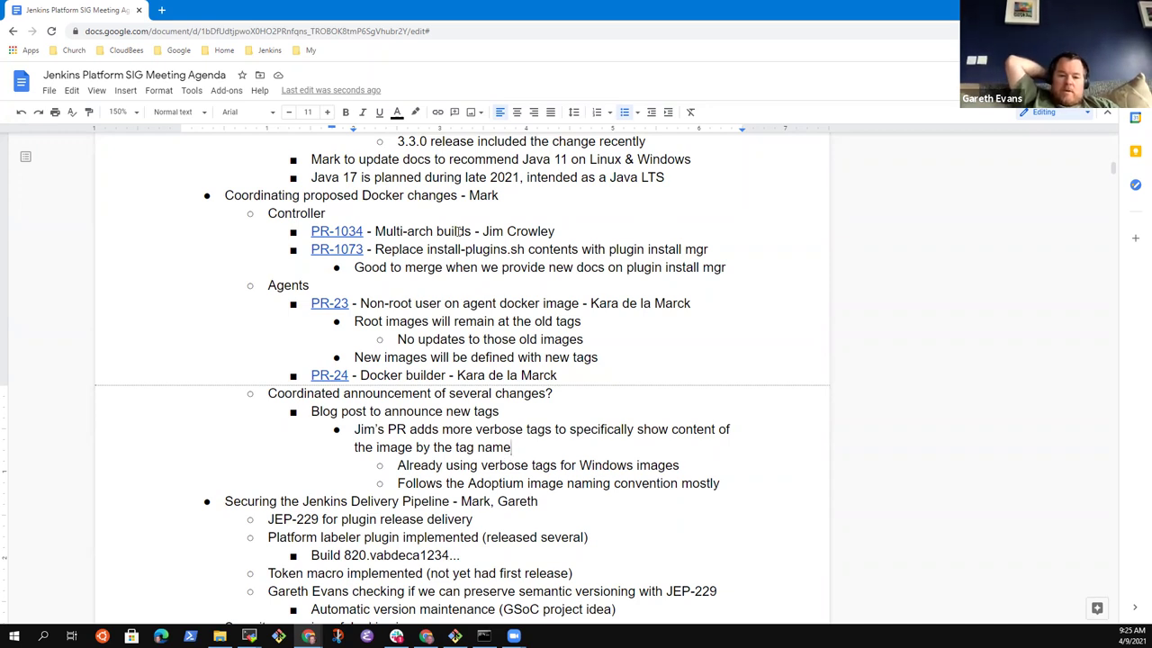
{"action": "key", "text": "Home"}
{"action": "key", "text": "Up"}
{"action": "key", "text": "Up"}
{"action": "key", "text": "Up"}
{"action": "key", "text": "Up"}
{"action": "key", "text": "Up"}
{"action": "key", "text": "Up"}
{"action": "key", "text": "Up"}
{"action": "key", "text": "Up"}
{"action": "key", "text": "Up"}
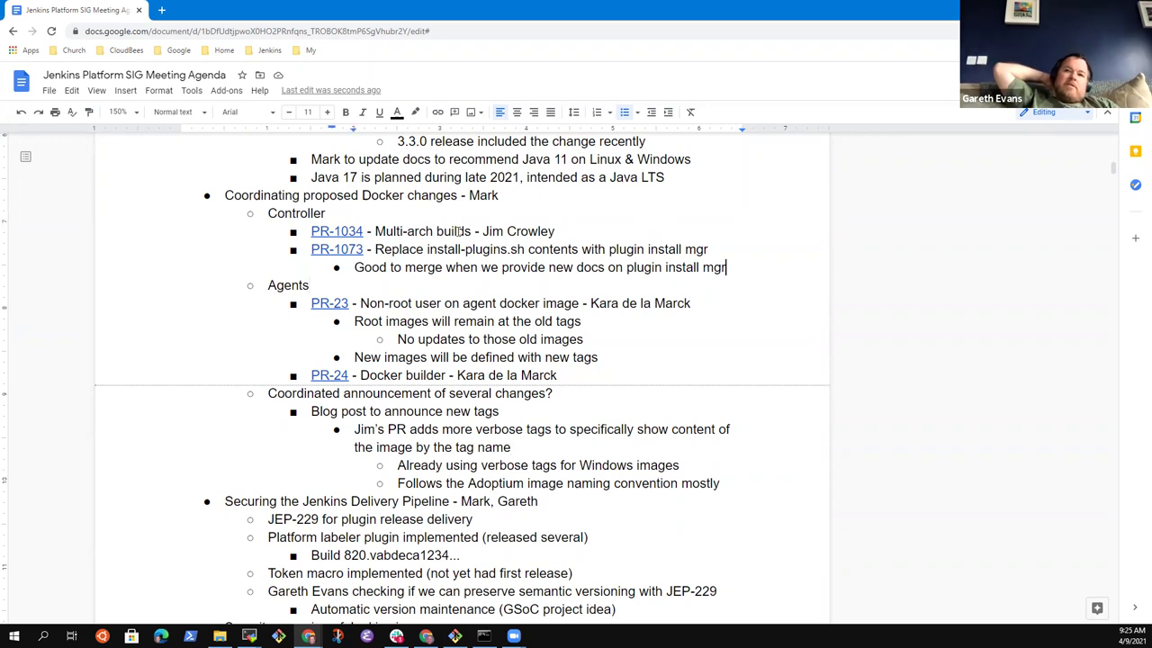
{"action": "key", "text": "Return"}
{"action": "key", "text": "shift+Tab"}
Add the contributor's easier docker image building item, nesting 'pipeline library improvements for multiple images from a single repository'.
{"action": "type", "text": "Dami"}
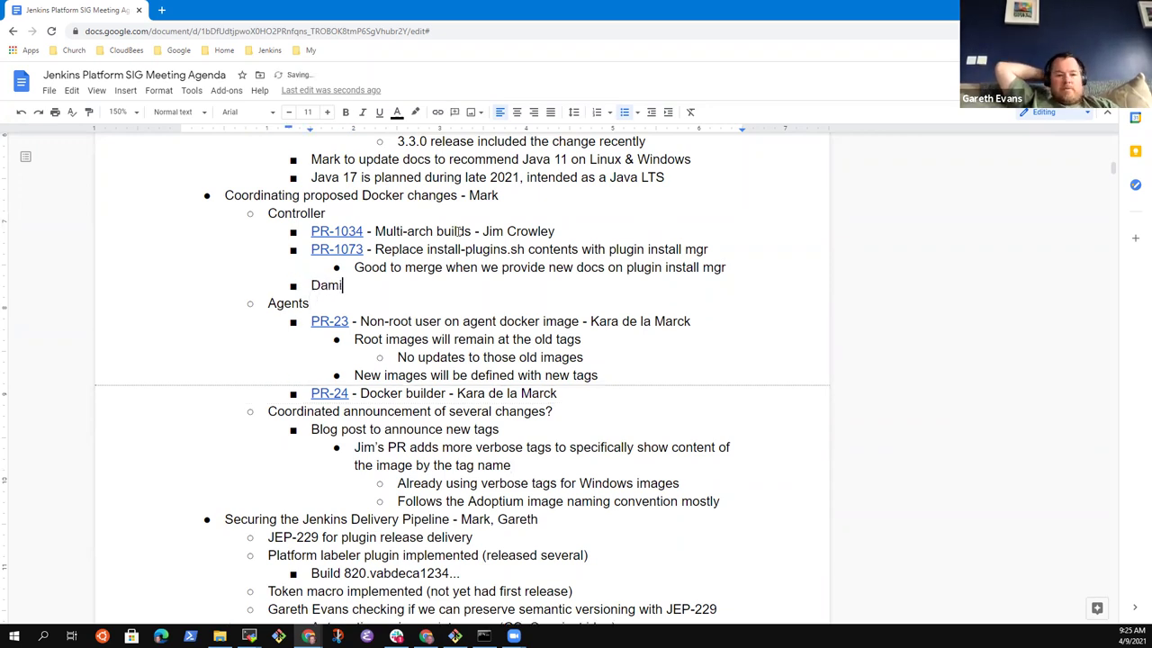
{"action": "type", "text": "en working on"}
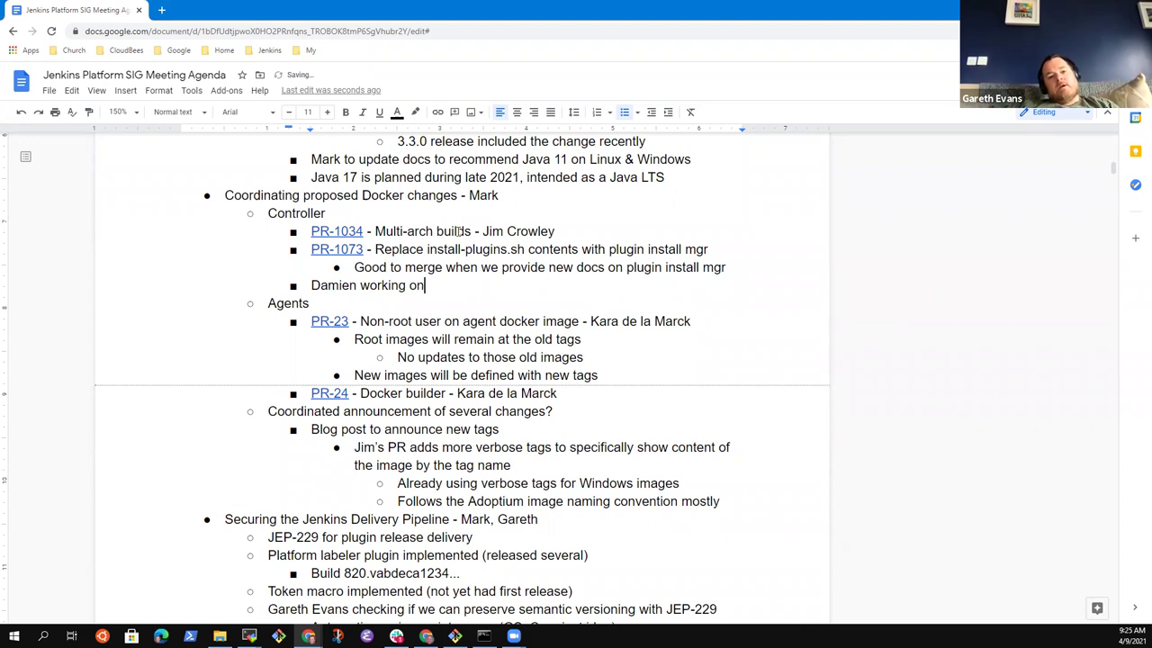
{"action": "type", "text": " easier bui"}
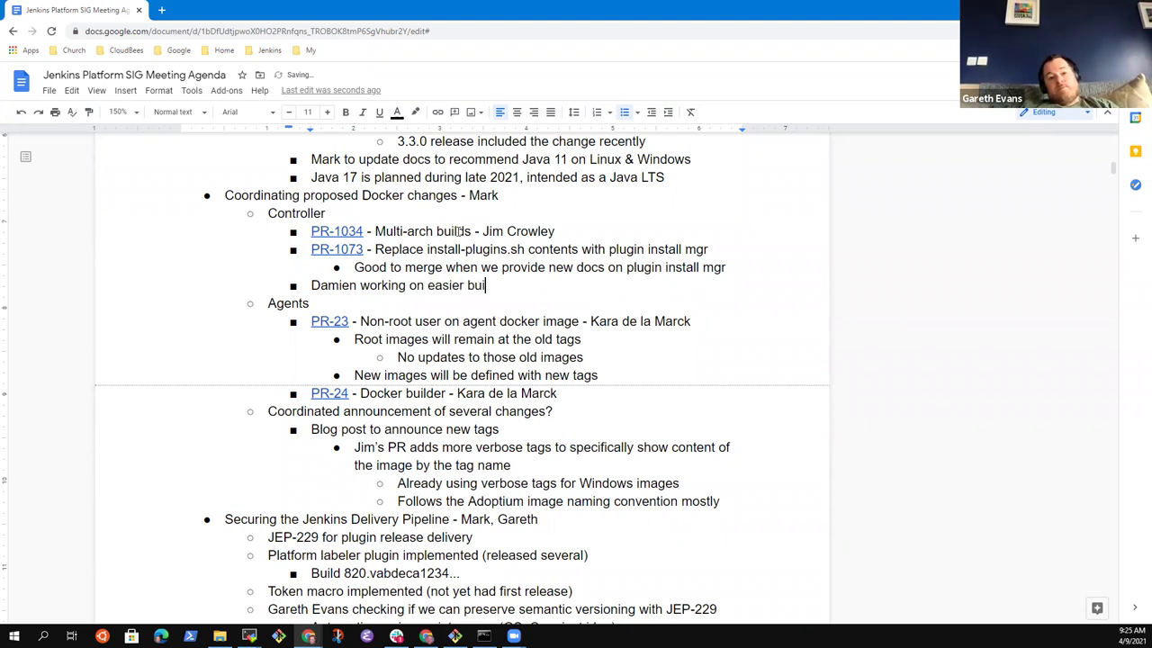
{"action": "type", "text": "lding of "}
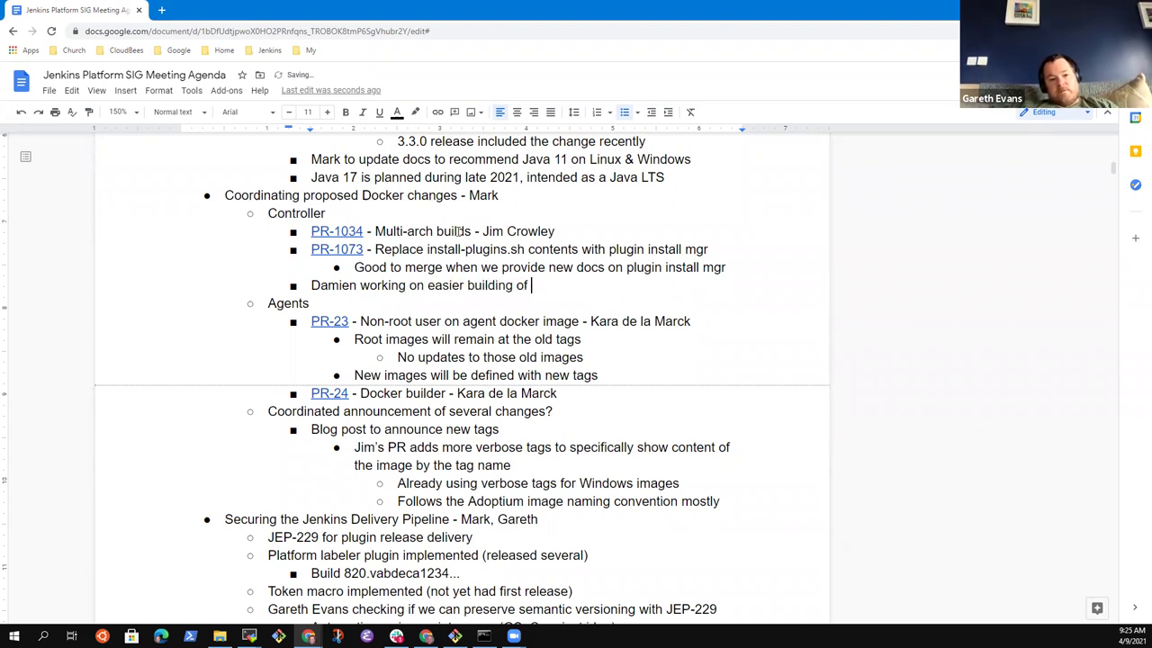
{"action": "type", "text": "docker images"}
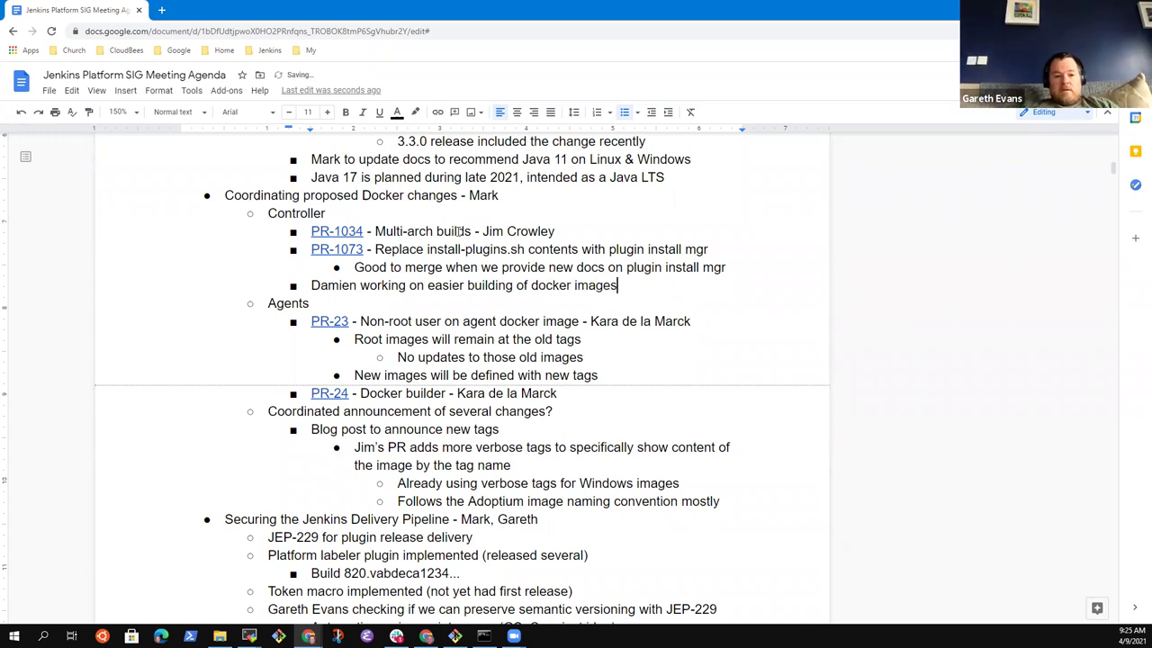
{"action": "key", "text": "Return"}
{"action": "key", "text": "Tab"}
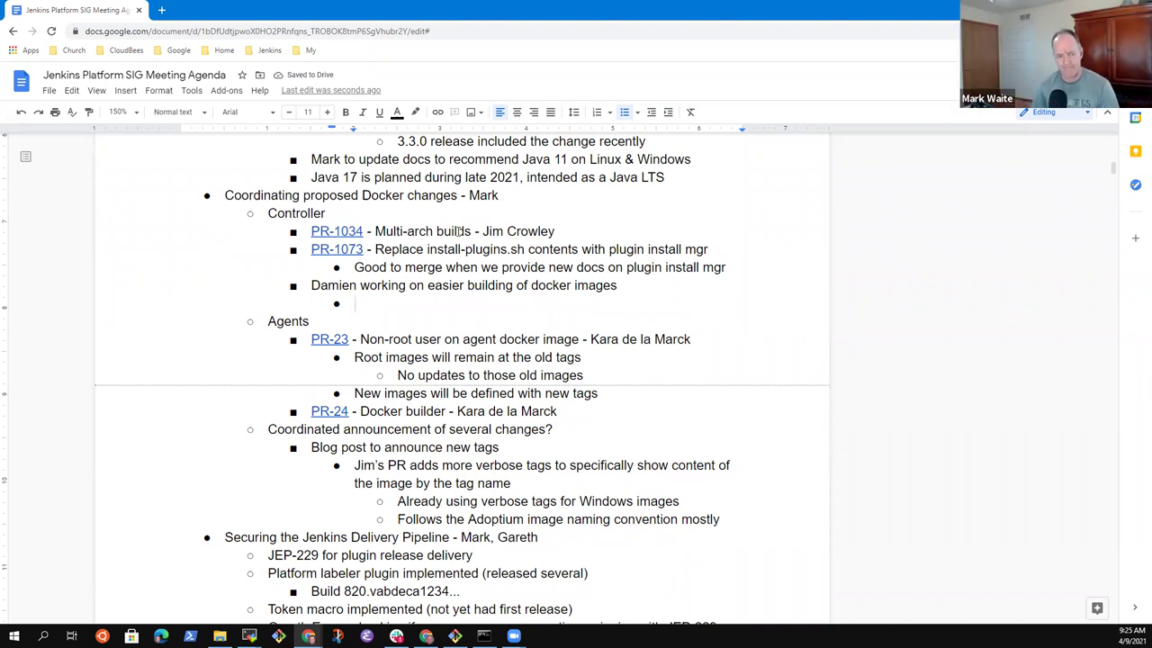
{"action": "type", "text": "I"}
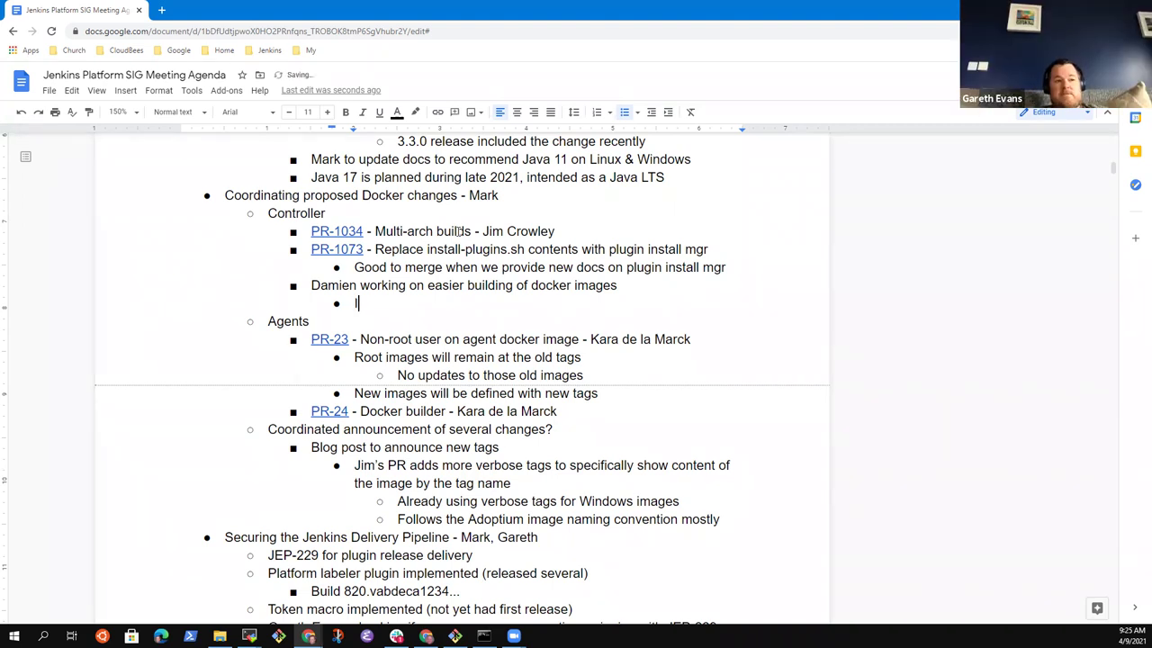
{"action": "type", "text": "mprovements to the pu"}
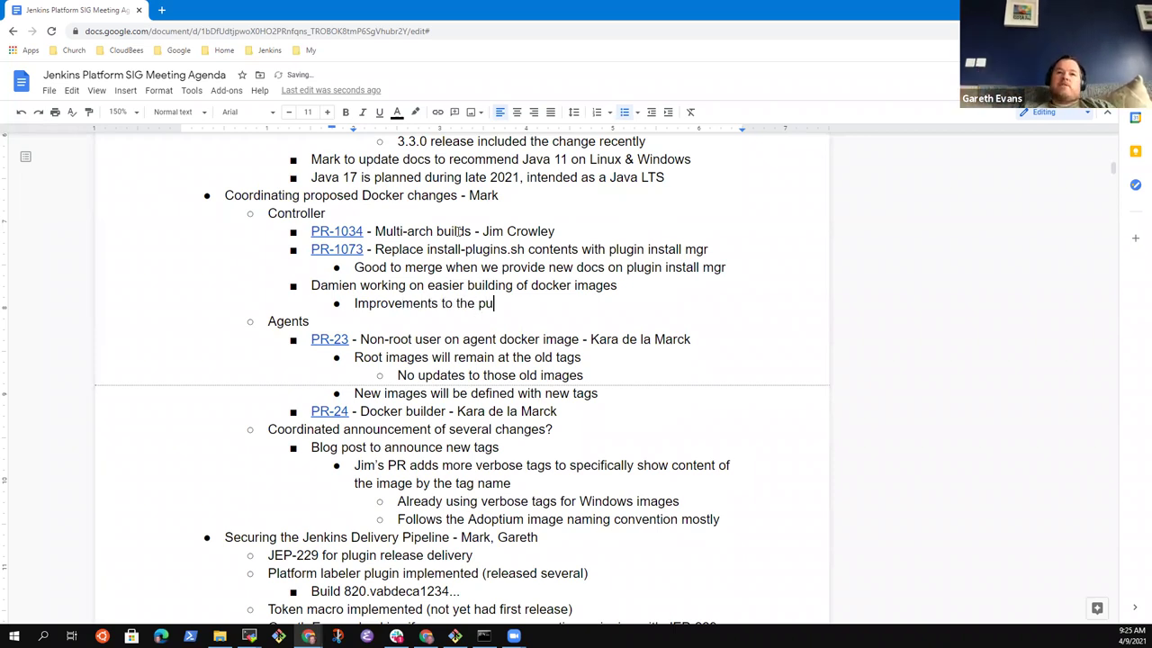
{"action": "key", "text": "BackSpace"}
{"action": "type", "text": "ipe"}
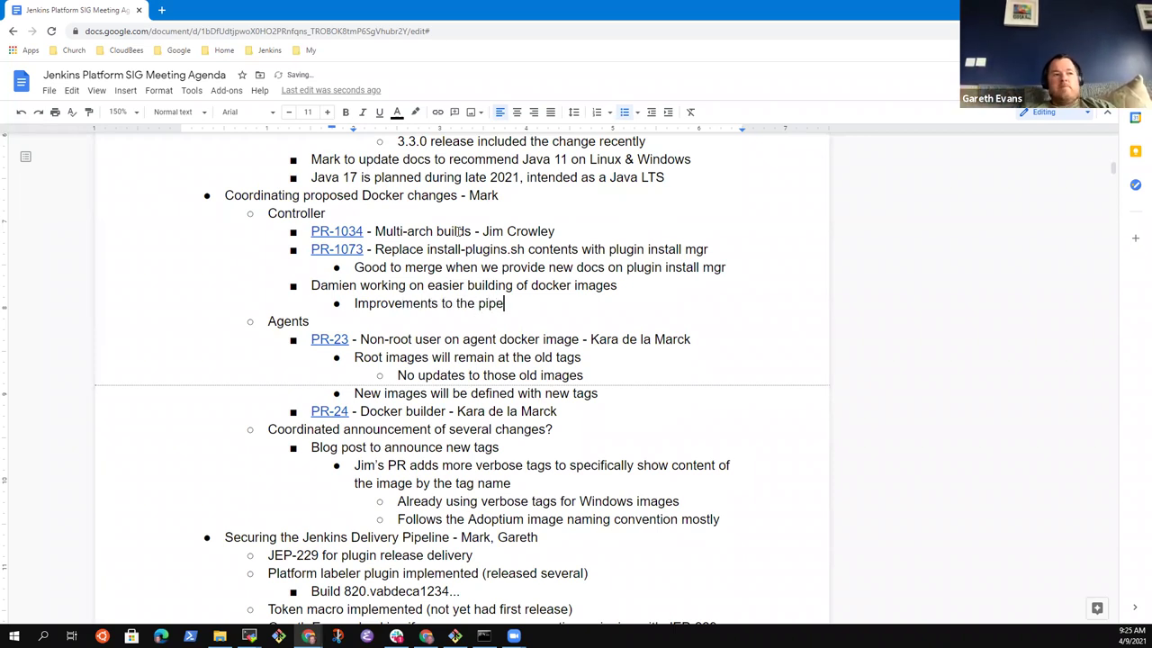
{"action": "type", "text": "line libr"}
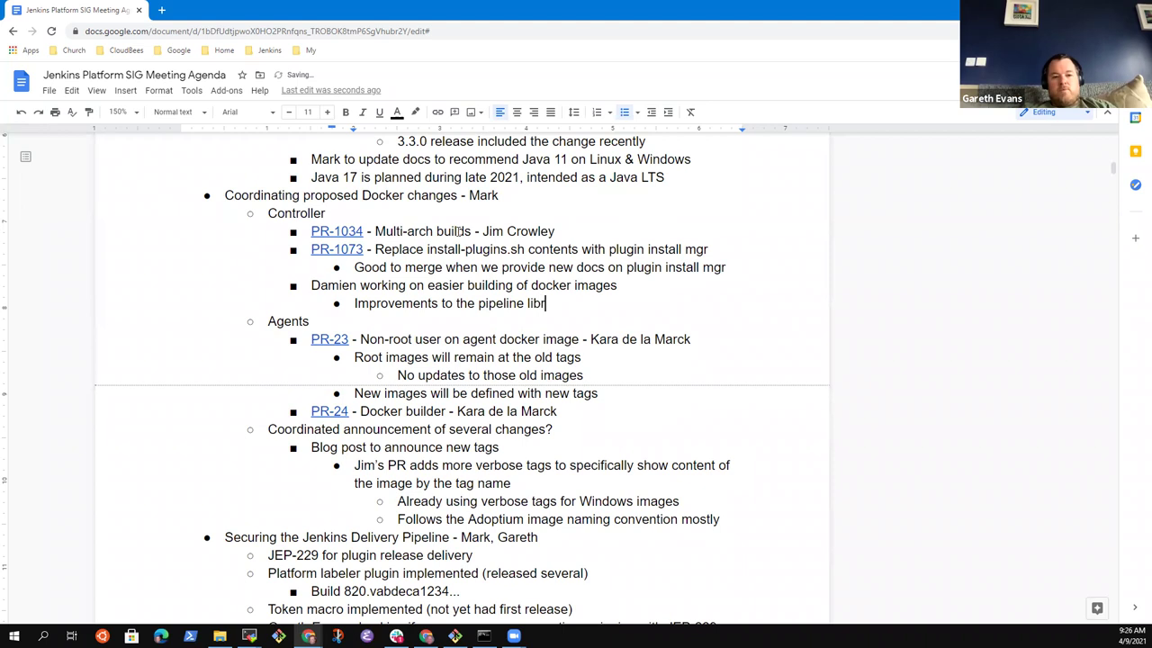
{"action": "type", "text": "ary are coming"}
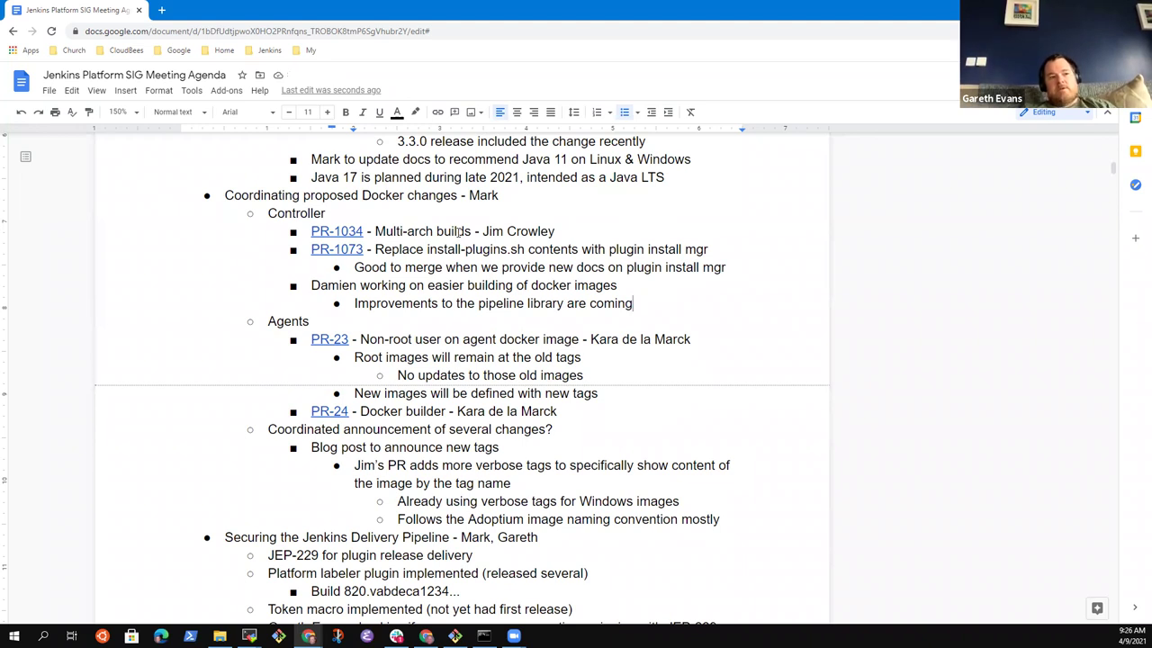
{"action": "type", "text": "for mult"}
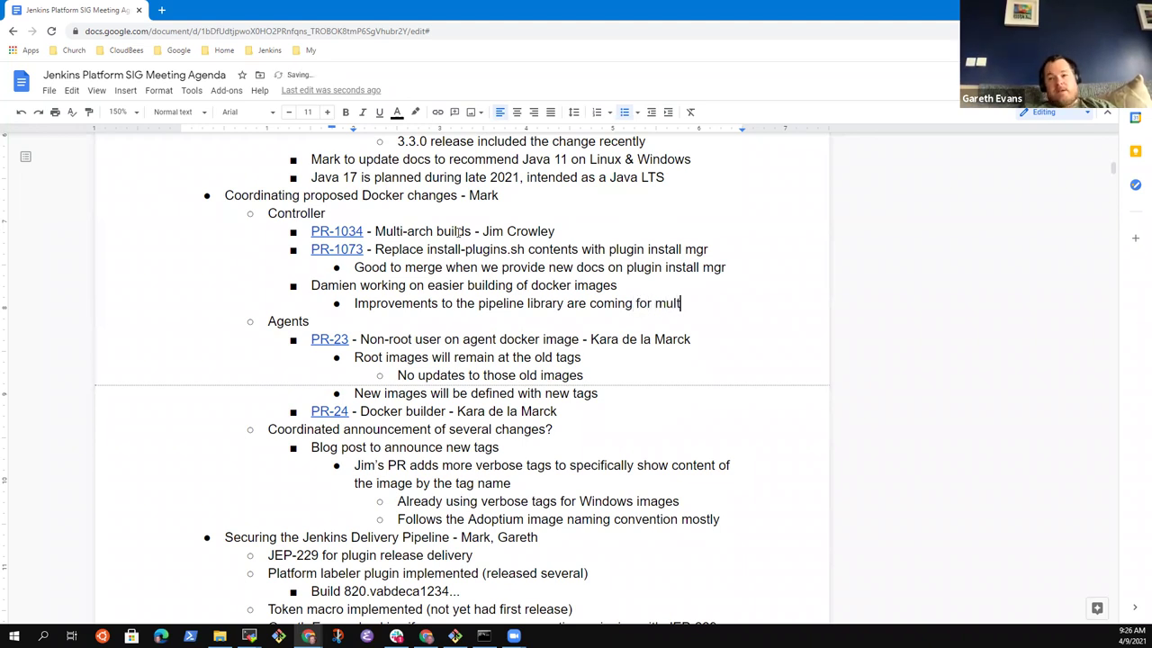
{"action": "type", "text": "iple images from a "}
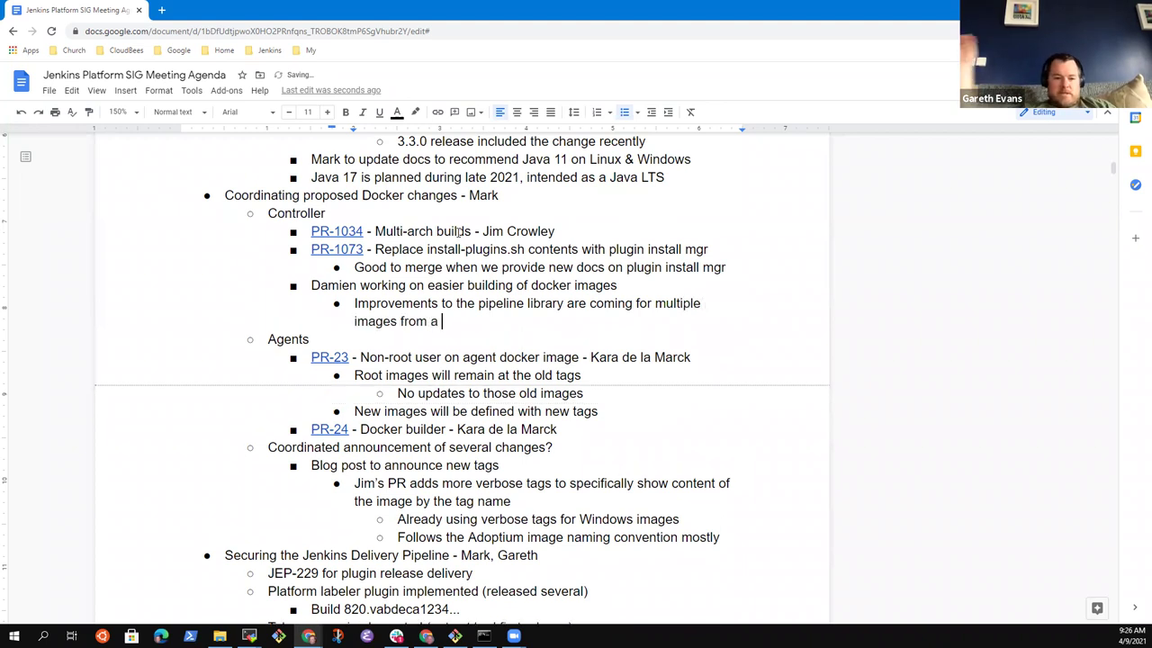
{"action": "type", "text": "single repository"}
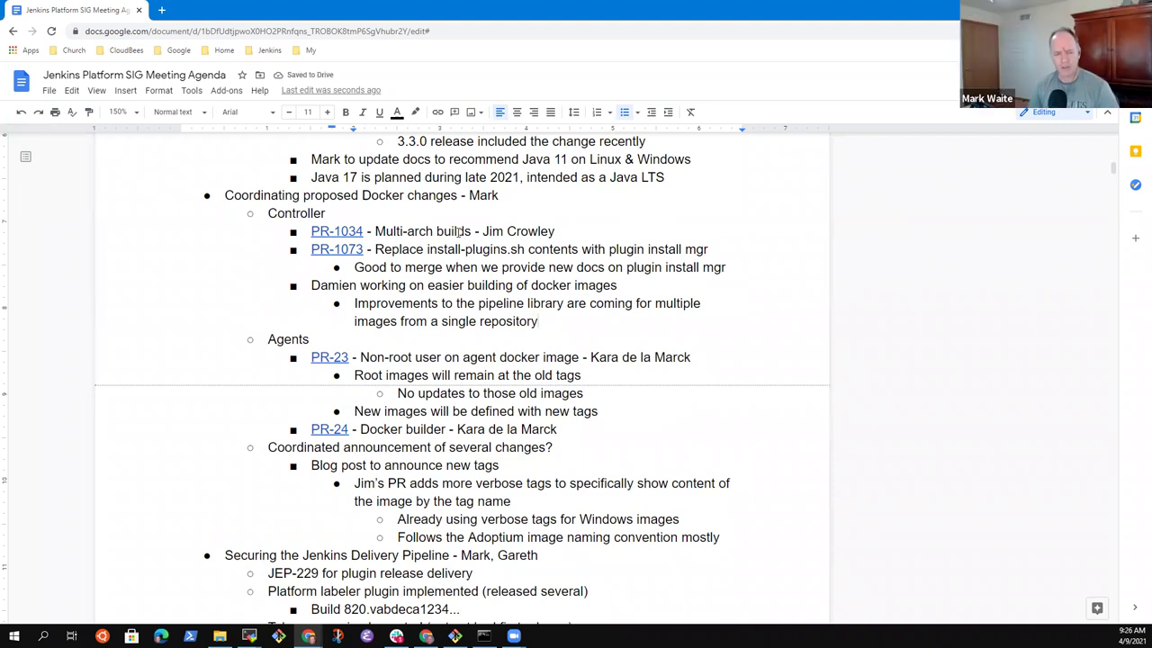
{"action": "key", "text": "Down"}
{"action": "key", "text": "Down"}
{"action": "key", "text": "Down"}
{"action": "key", "text": "Down"}
{"action": "key", "text": "Down"}
{"action": "key", "text": "Down"}
{"action": "key", "text": "Down"}
{"action": "key", "text": "Down"}
{"action": "key", "text": "Down"}
{"action": "key", "text": "Down"}
{"action": "key", "text": "Down"}
{"action": "key", "text": "Down"}
{"action": "key", "text": "Down"}
{"action": "key", "text": "Down"}
{"action": "key", "text": "Down"}
{"action": "key", "text": "Down"}
{"action": "key", "text": "Down"}
{"action": "key", "text": "Down"}
{"action": "key", "text": "Down"}
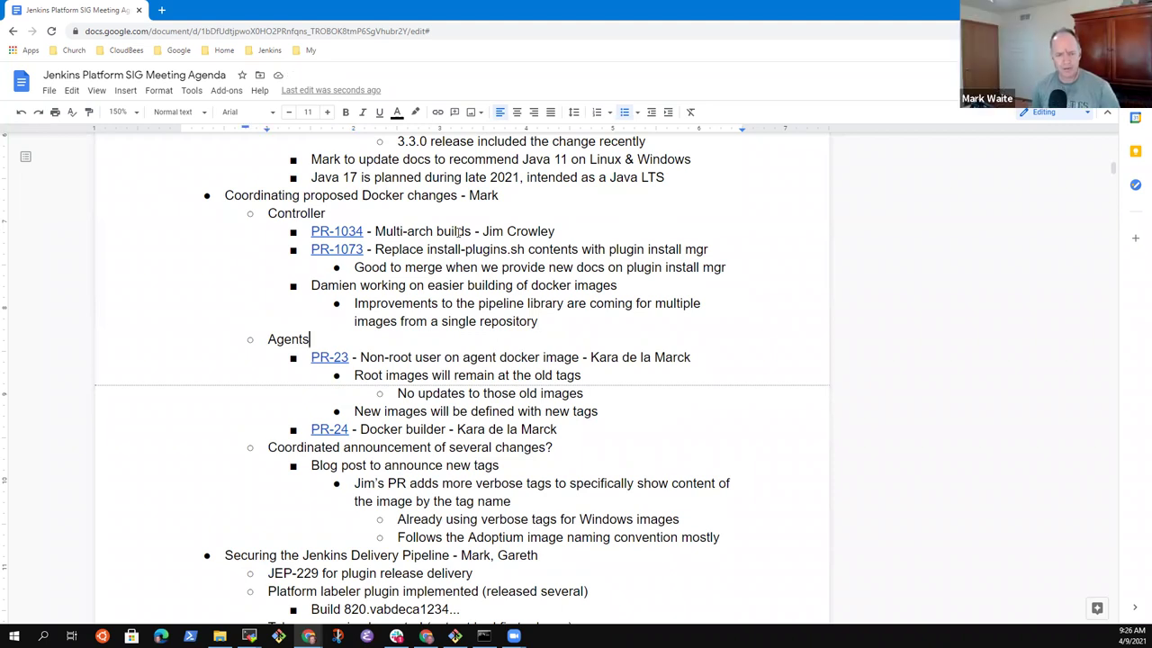
{"action": "key", "text": "Down"}
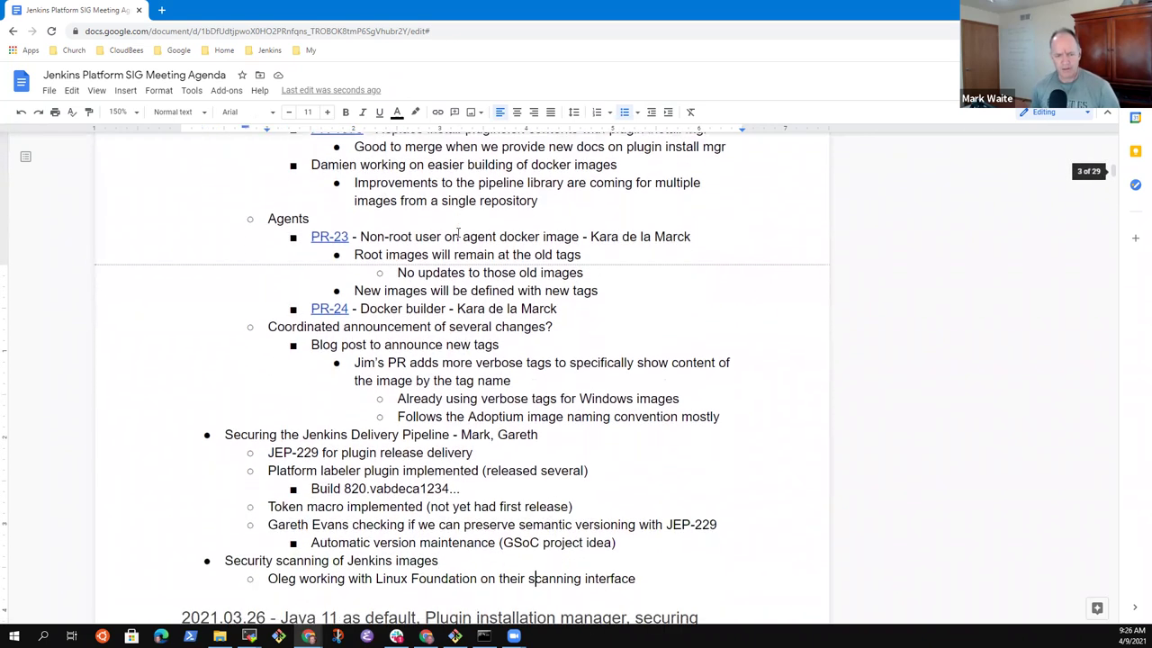
{"action": "key", "text": "Down"}
{"action": "key", "text": "Up"}
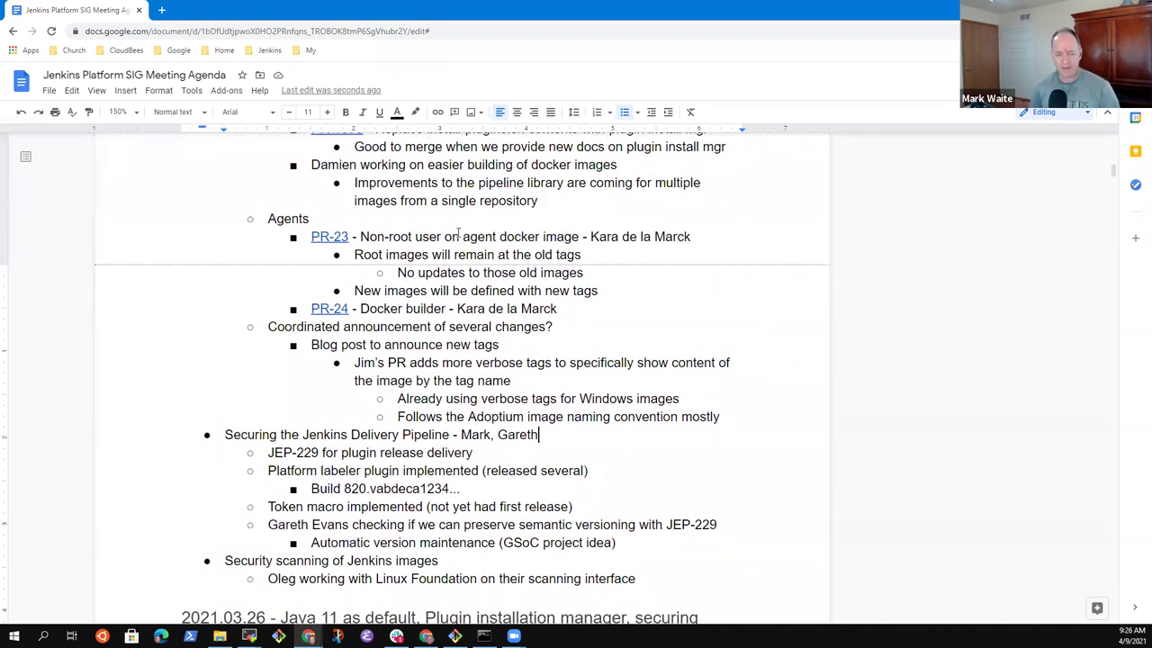
{"action": "key", "text": "shift+End"}
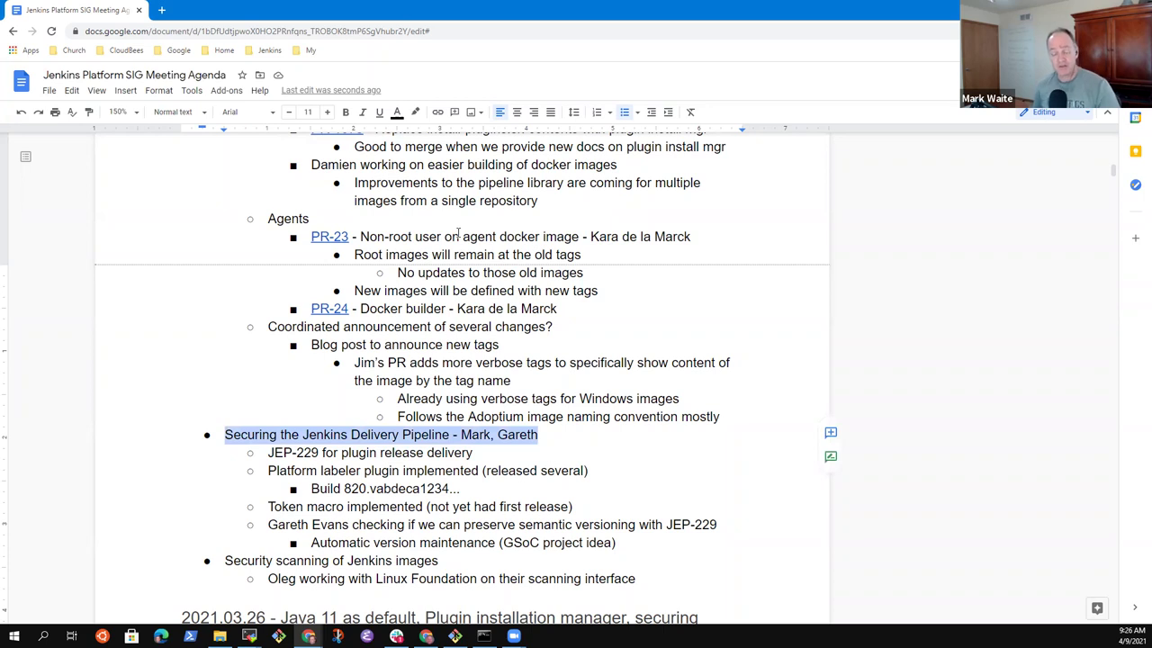
{"action": "key", "text": "Down"}
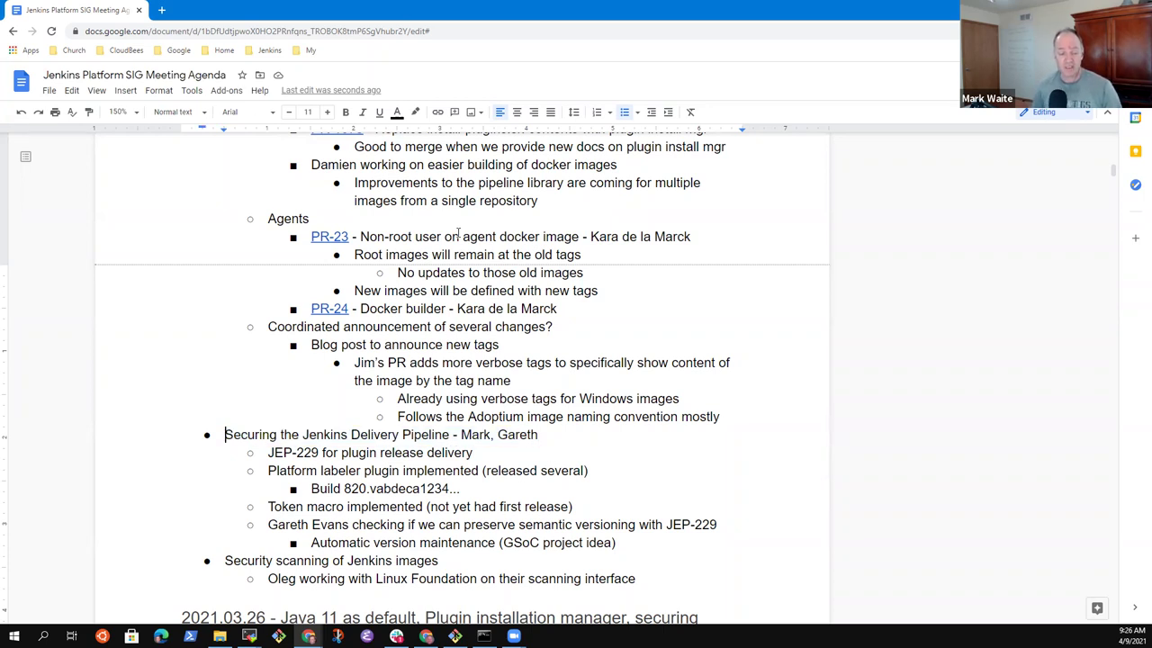
{"action": "key", "text": "ctrl+shift+Right"}
{"action": "key", "text": "ctrl+shift+Right"}
{"action": "key", "text": "ctrl+shift+Right"}
{"action": "key", "text": "ctrl+shift+Right"}
{"action": "key", "text": "ctrl+shift+Right"}
{"action": "key", "text": "ctrl+shift+Right"}
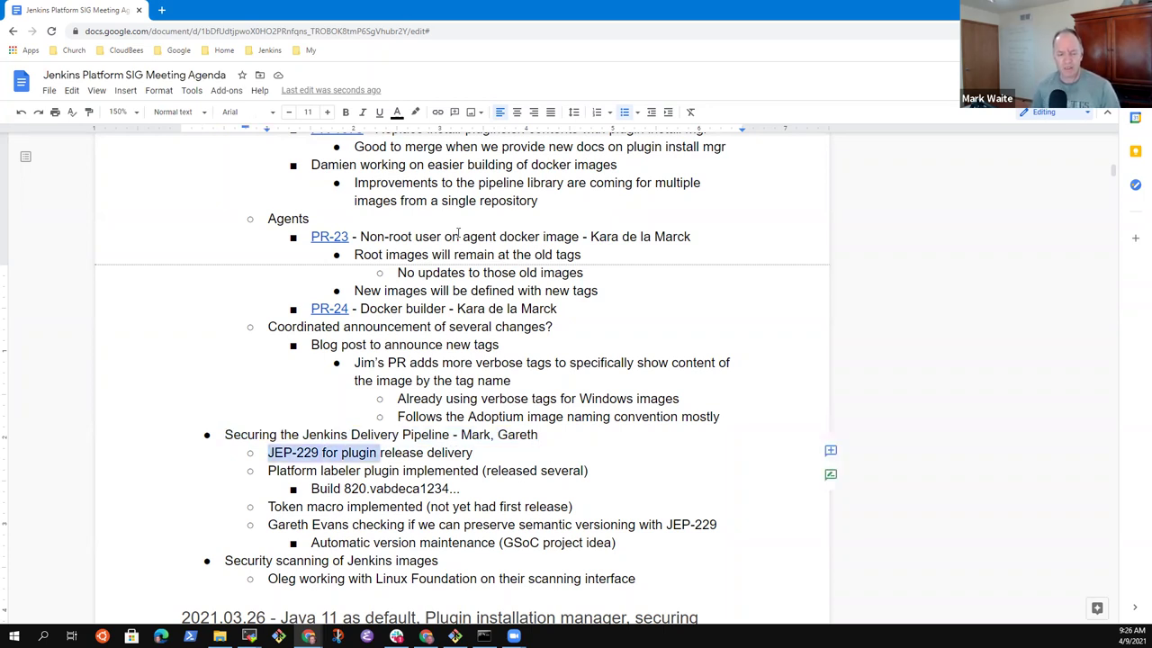
{"action": "key", "text": "Down"}
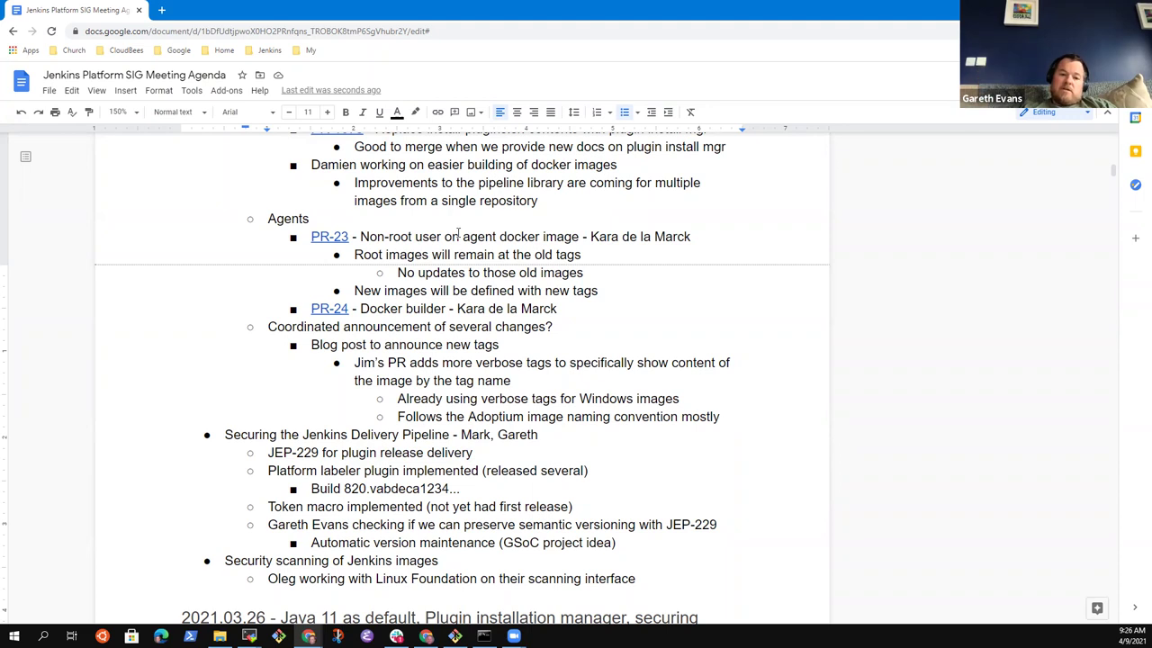
{"action": "key", "text": "Up"}
{"action": "key", "text": "Home"}
{"action": "key", "text": "End"}
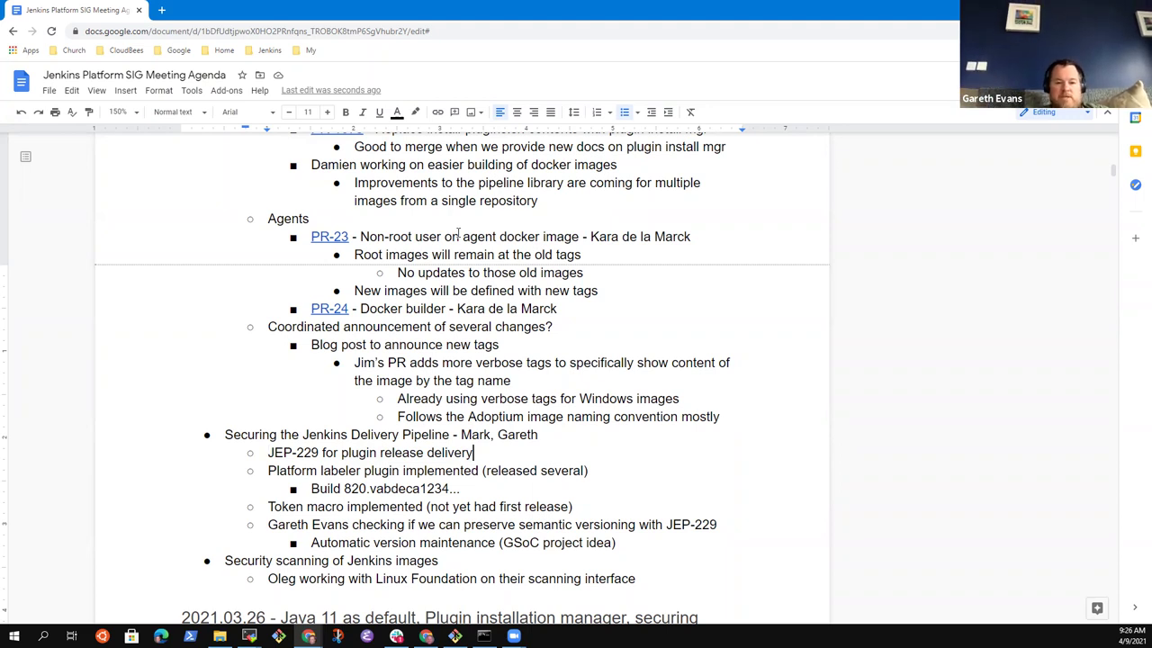
Nest 'Continuous delivery is a much better release process' and 'Automatic delivery based on interesting commit is a great help' under JEP-229.
{"action": "key", "text": "Return"}
{"action": "key", "text": "Tab"}
{"action": "type", "text": "Continuo"}
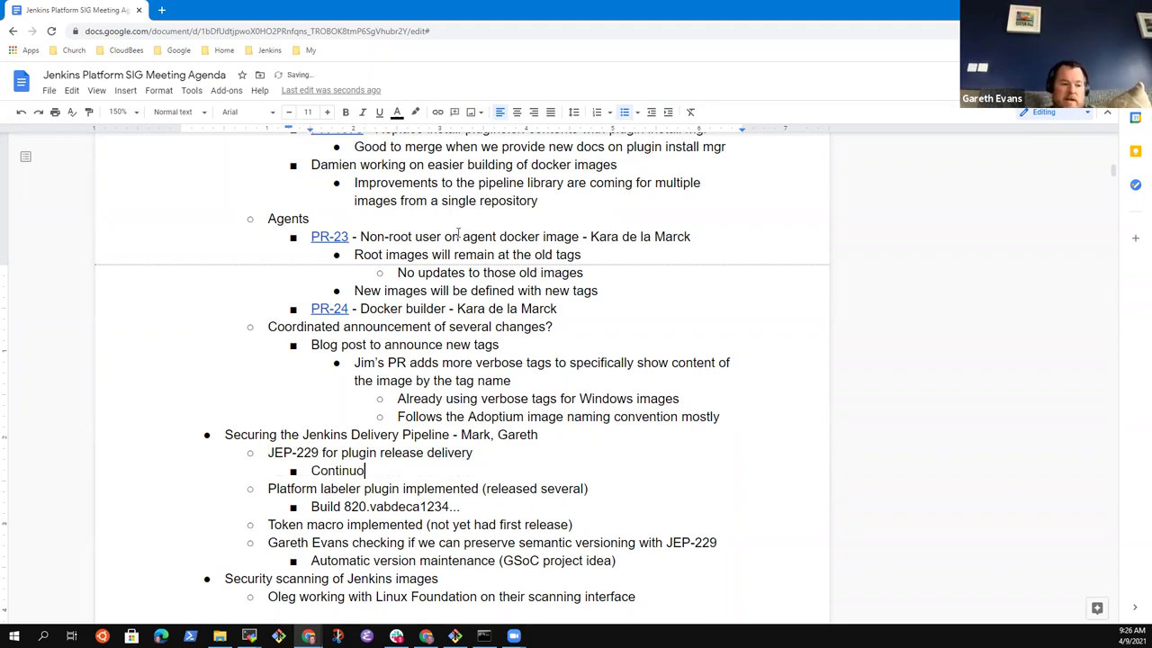
{"action": "type", "text": "us delivery "}
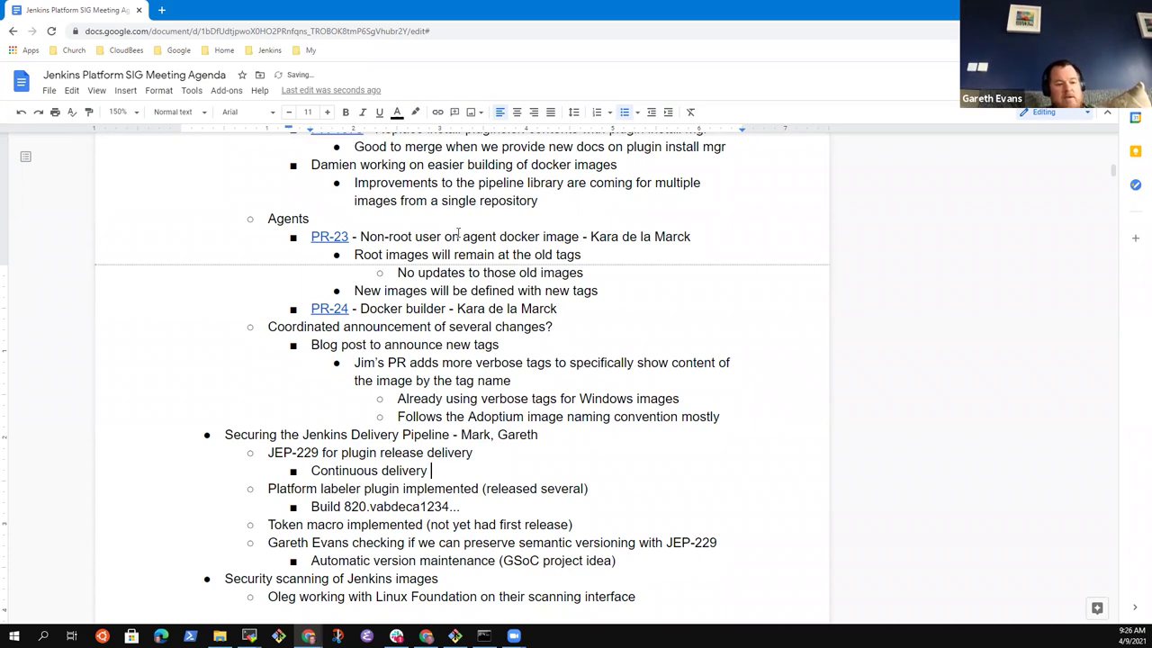
{"action": "type", "text": "is a much be"}
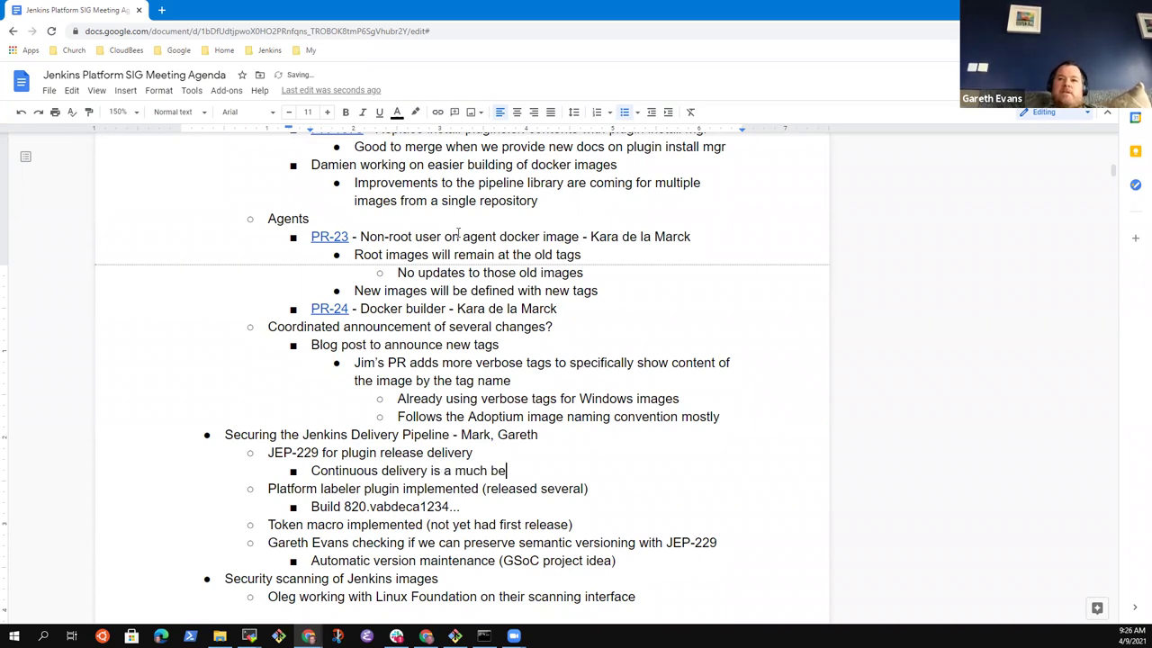
{"action": "type", "text": "tter release process"}
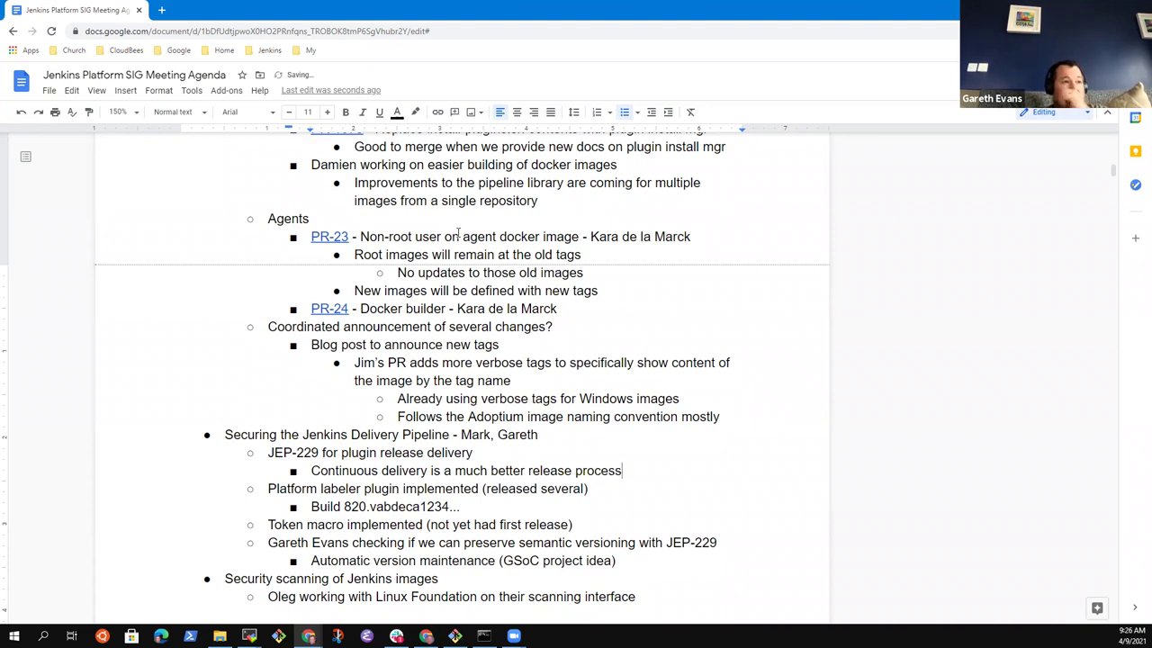
{"action": "key", "text": "Return"}
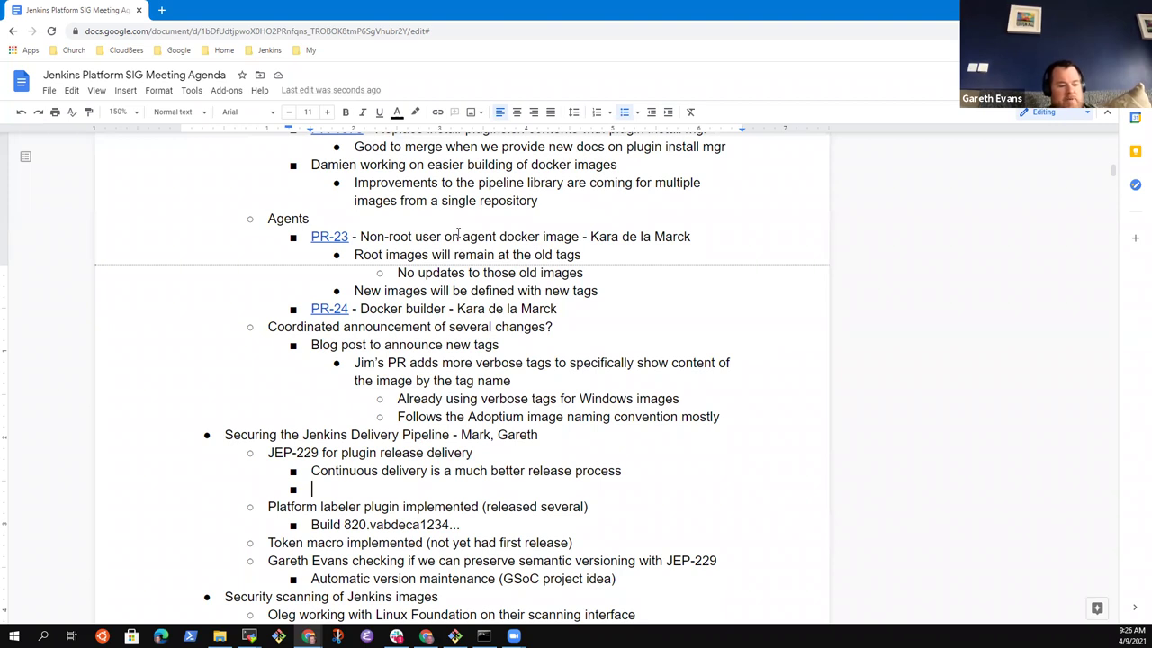
{"action": "type", "text": "Sm"}
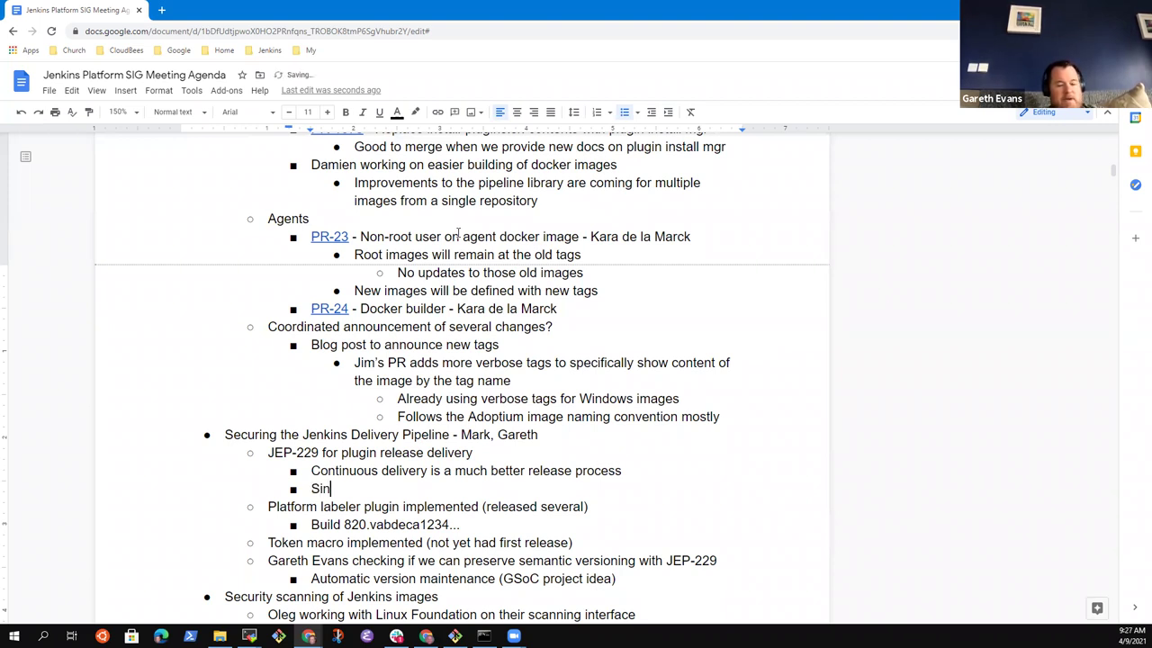
{"action": "key", "text": "BackSpace"}
{"action": "key", "text": "BackSpace"}
{"action": "type", "text": "Automatica"}
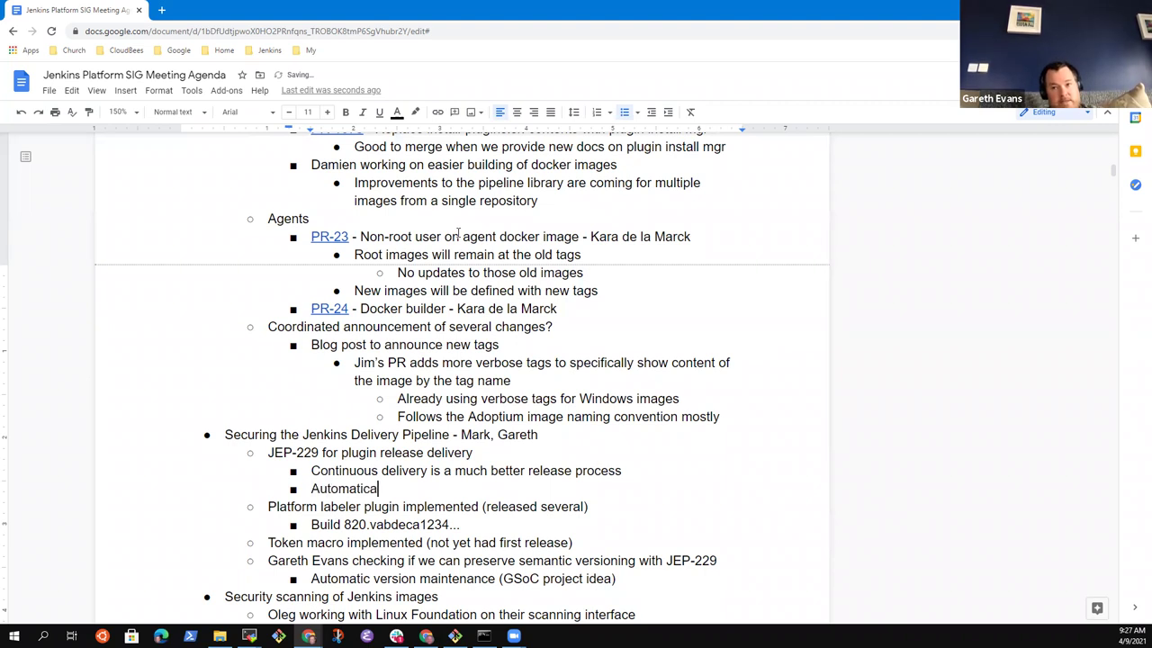
{"action": "key", "text": "BackSpace"}
{"action": "type", "text": "del"}
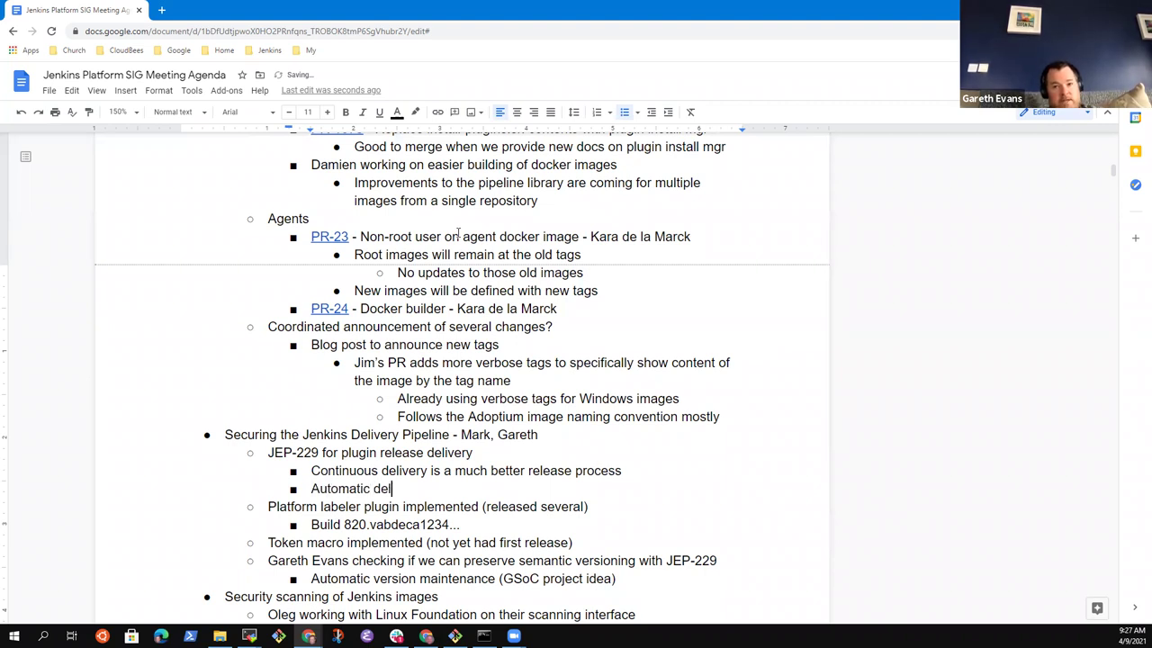
{"action": "type", "text": "ivery based on inter"}
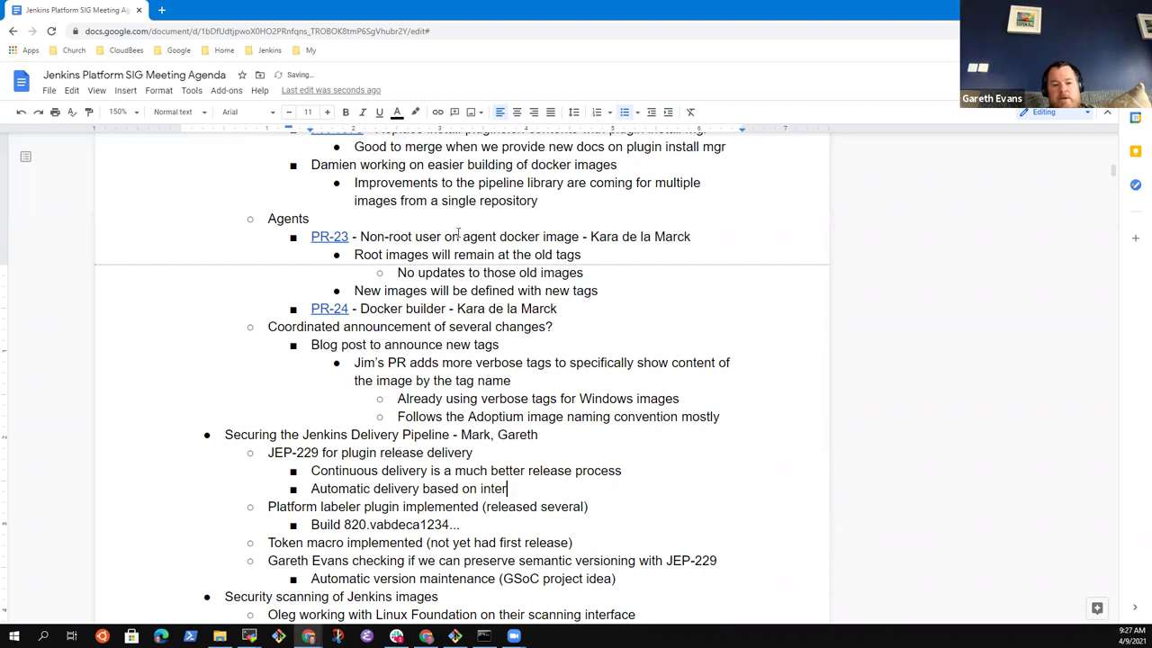
{"action": "type", "text": "esting commit is"}
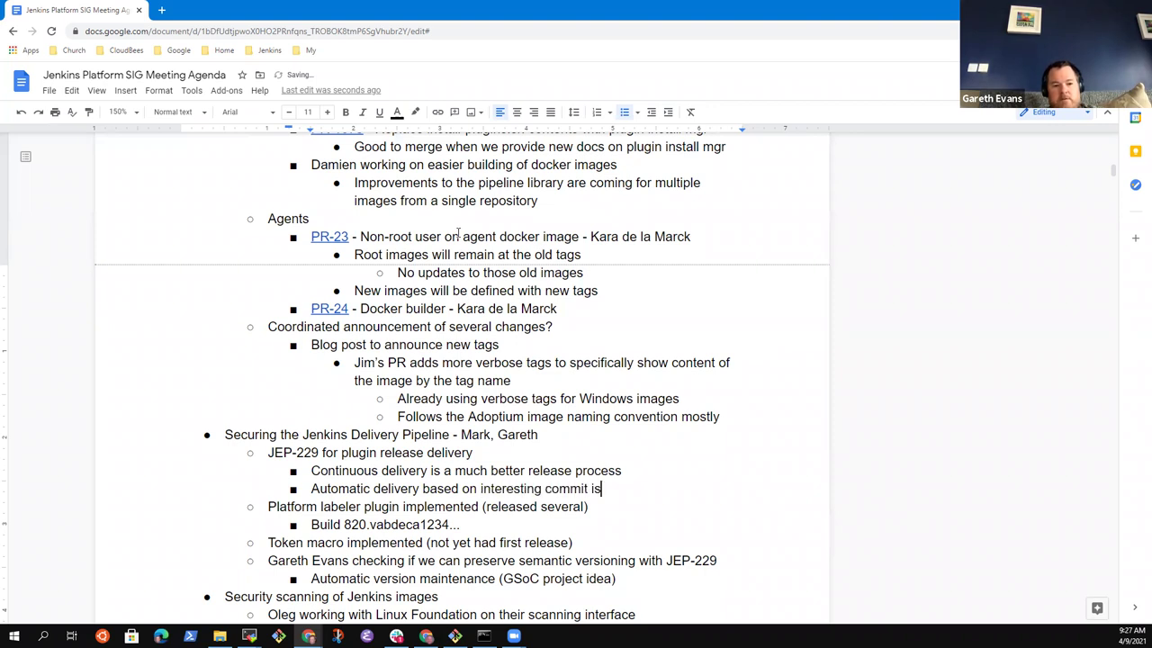
{"action": "type", "text": " a great help"}
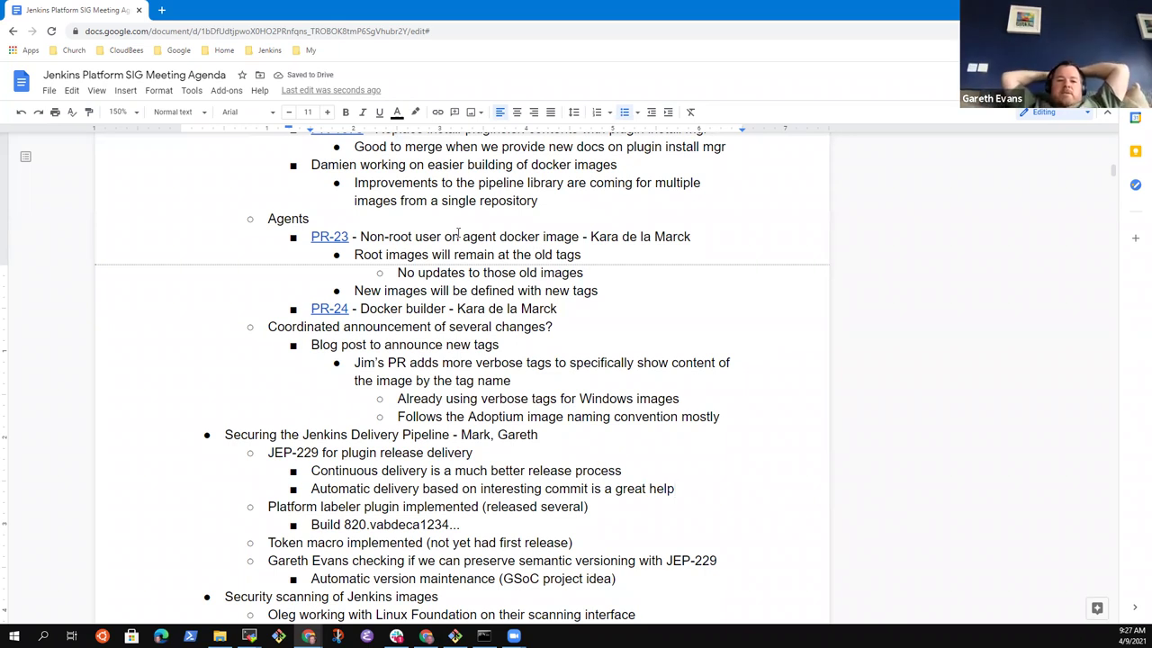
Add 'Pending enhancements being considered' with sub-bullet 'Use semantic versions with the jx-release-version command'.
{"action": "key", "text": "Return"}
{"action": "key", "text": "shift+Tab"}
{"action": "type", "text": "Pend"}
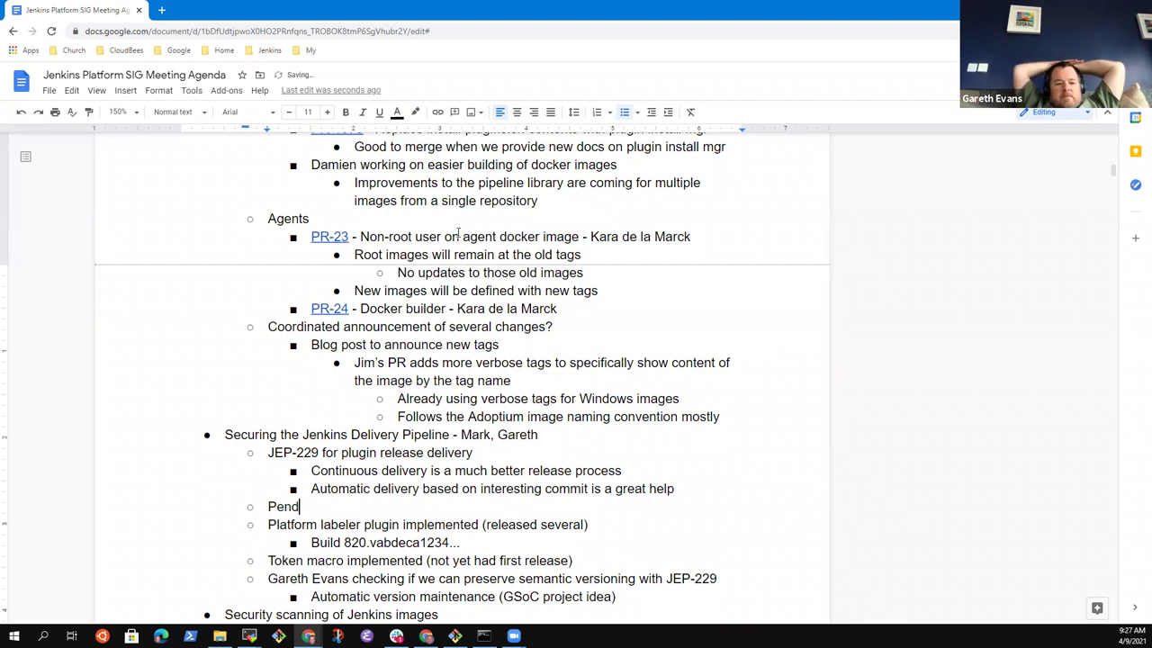
{"action": "type", "text": "ing enha"}
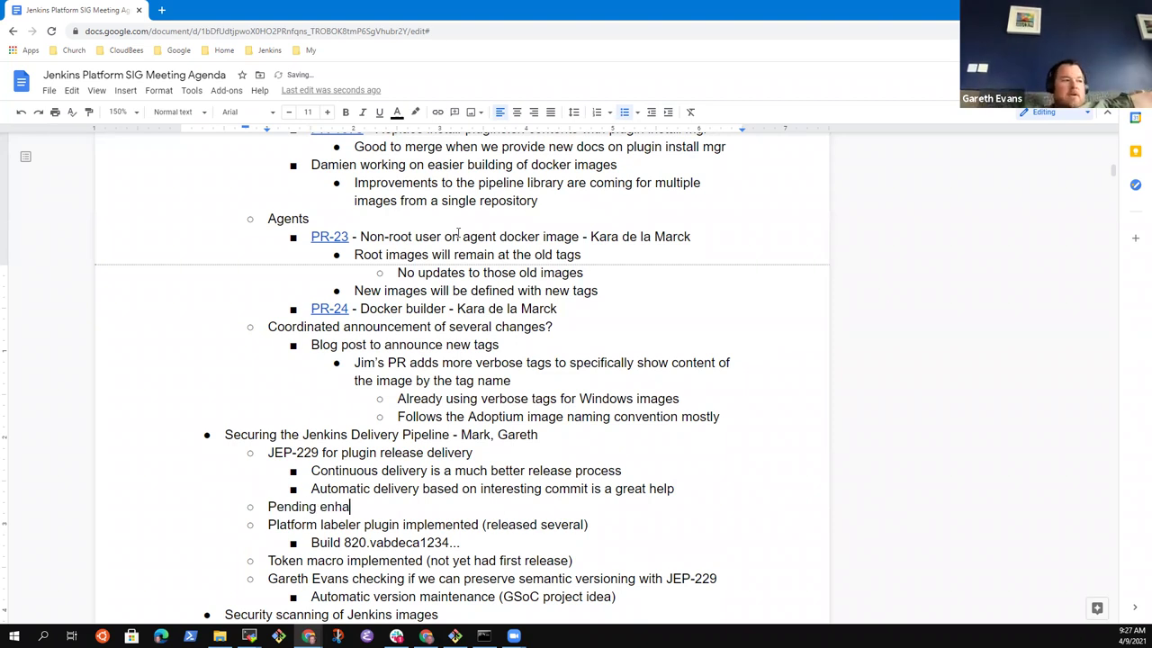
{"action": "type", "text": "ncements being considered"}
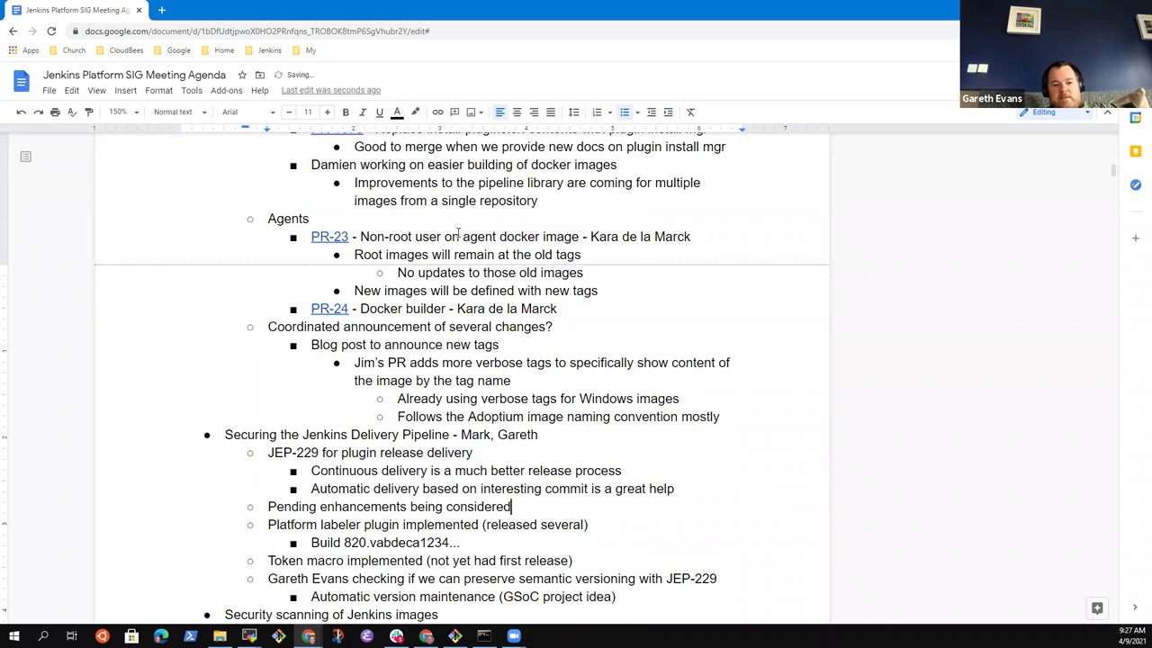
{"action": "key", "text": "Return"}
{"action": "key", "text": "Tab"}
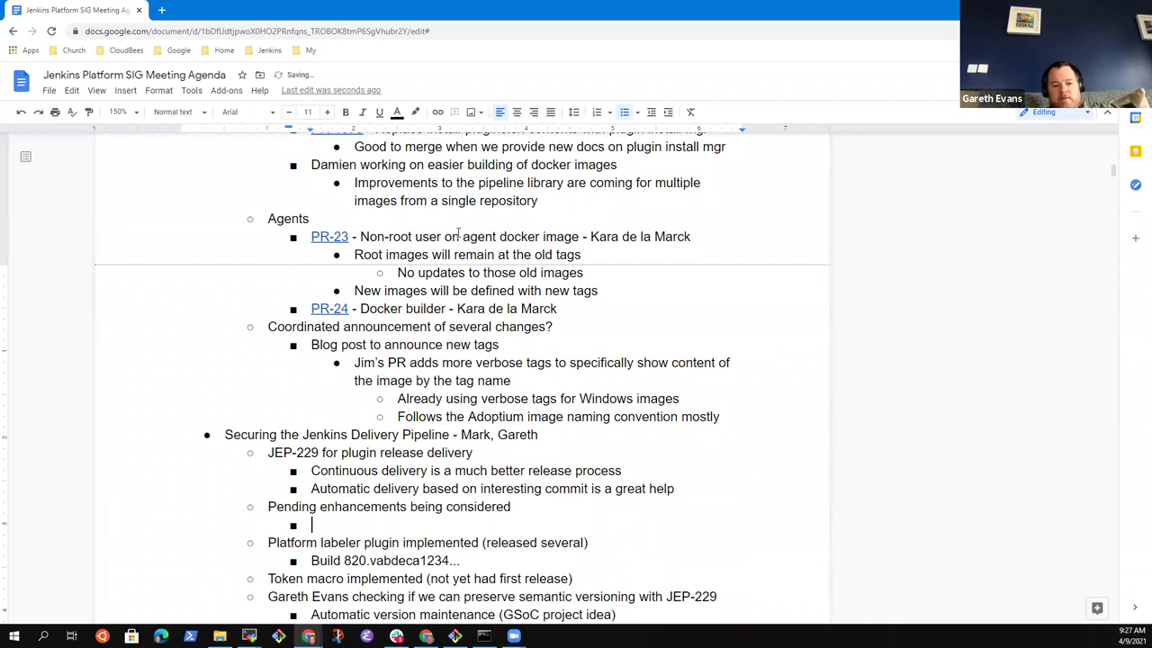
{"action": "type", "text": "Use a"}
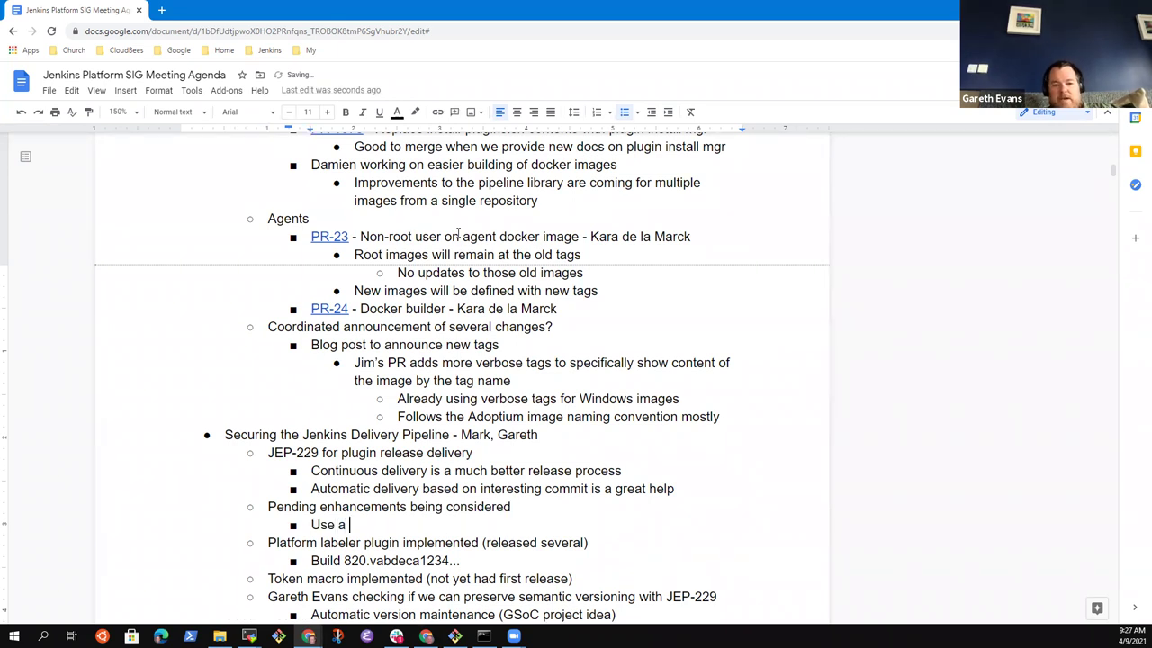
{"action": "key", "text": "Down"}
{"action": "key", "text": "Down"}
{"action": "key", "text": "Down"}
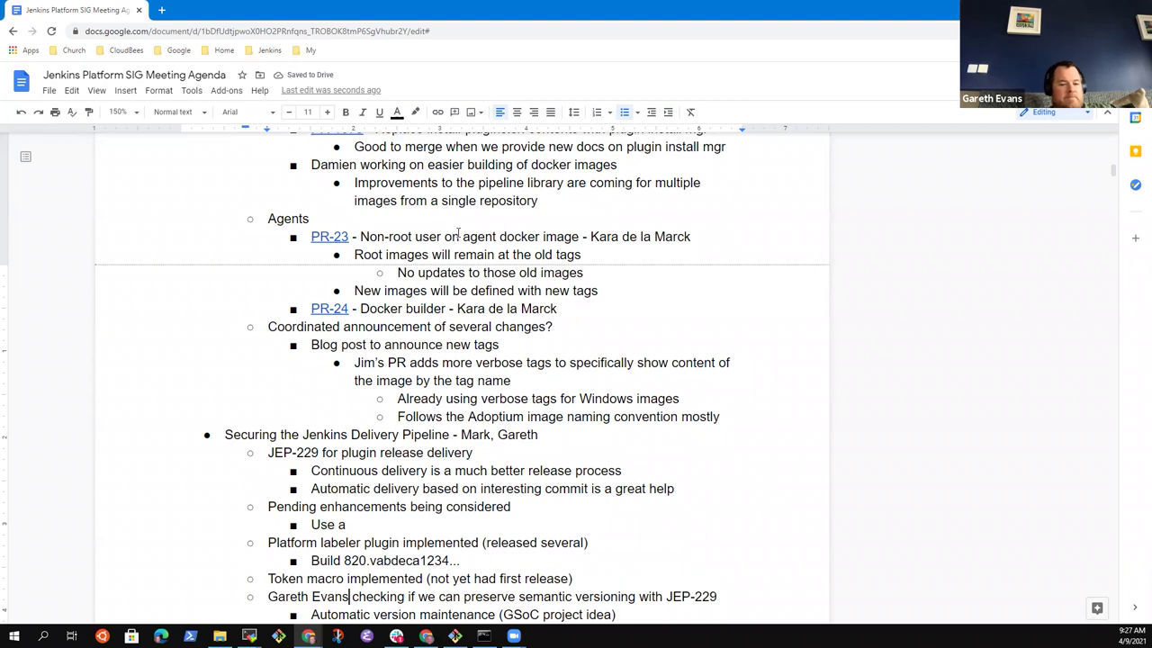
{"action": "key", "text": "Up"}
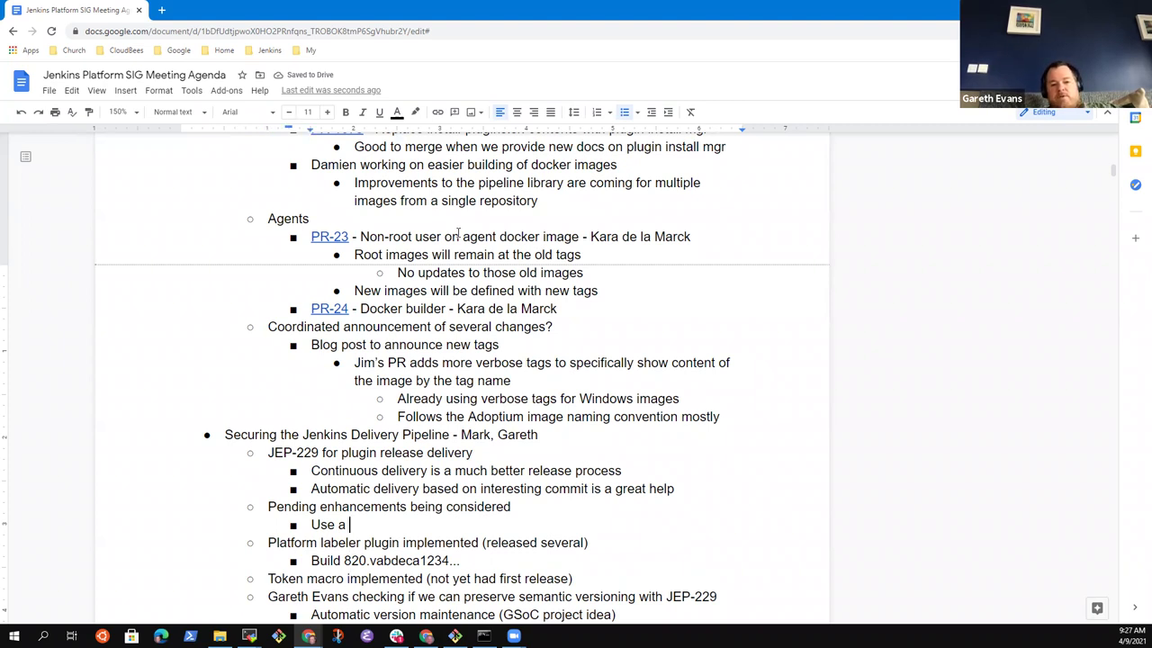
{"action": "type", "text": "a"}
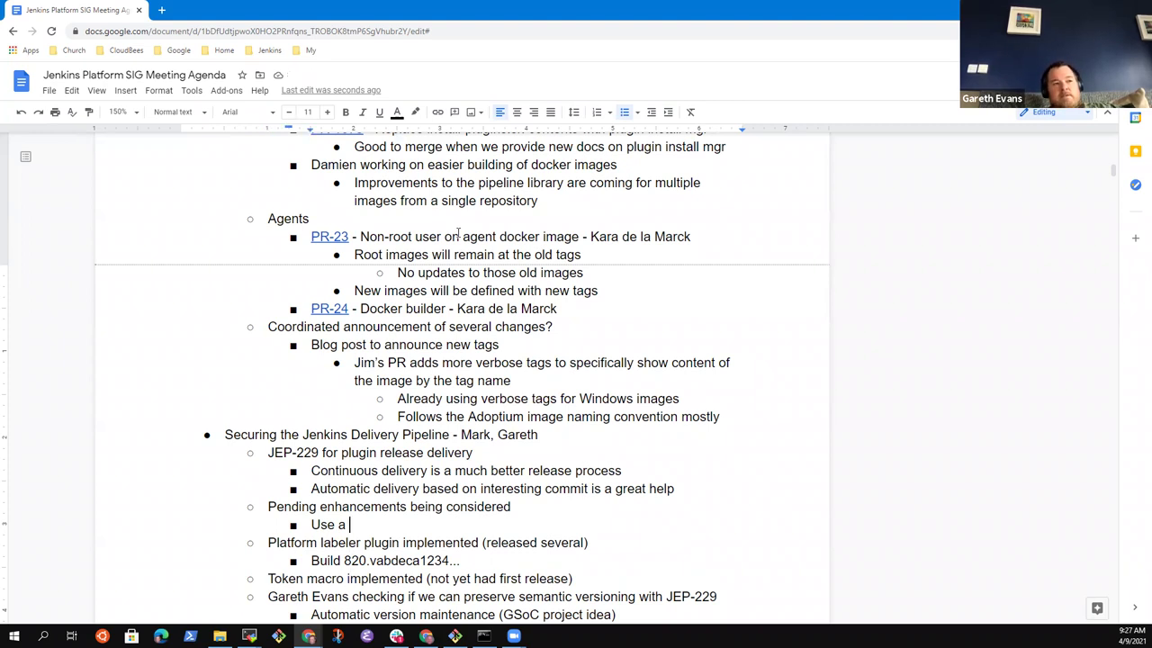
{"action": "key", "text": "BackSpace"}
{"action": "key", "text": "BackSpace"}
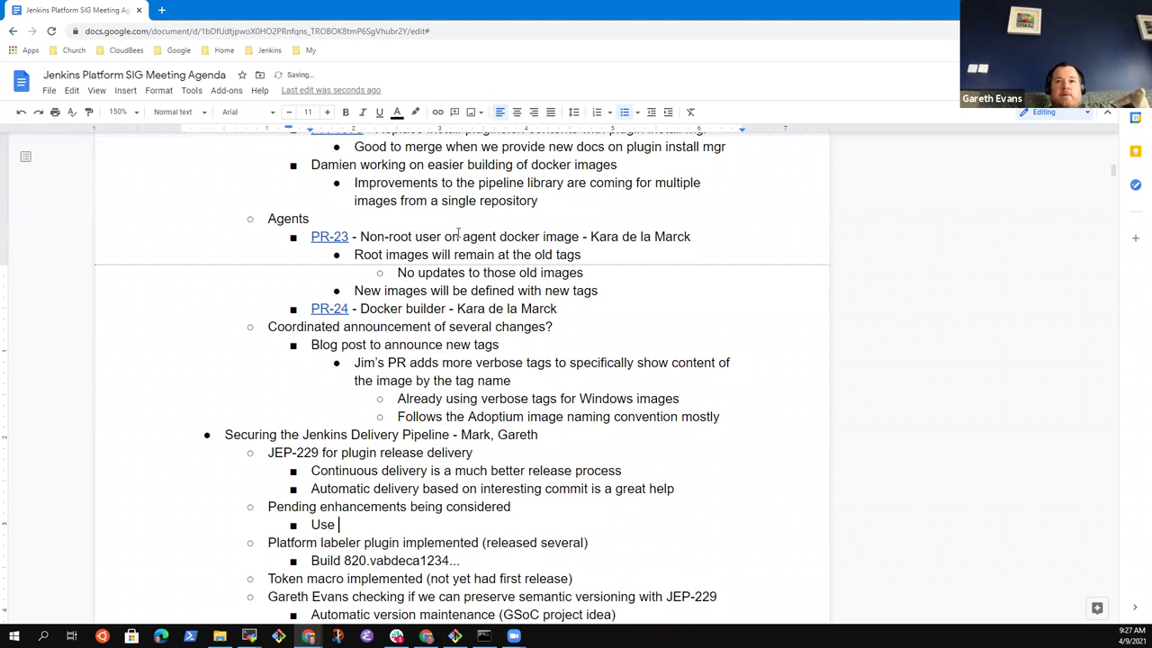
{"action": "type", "text": "semantic ver"}
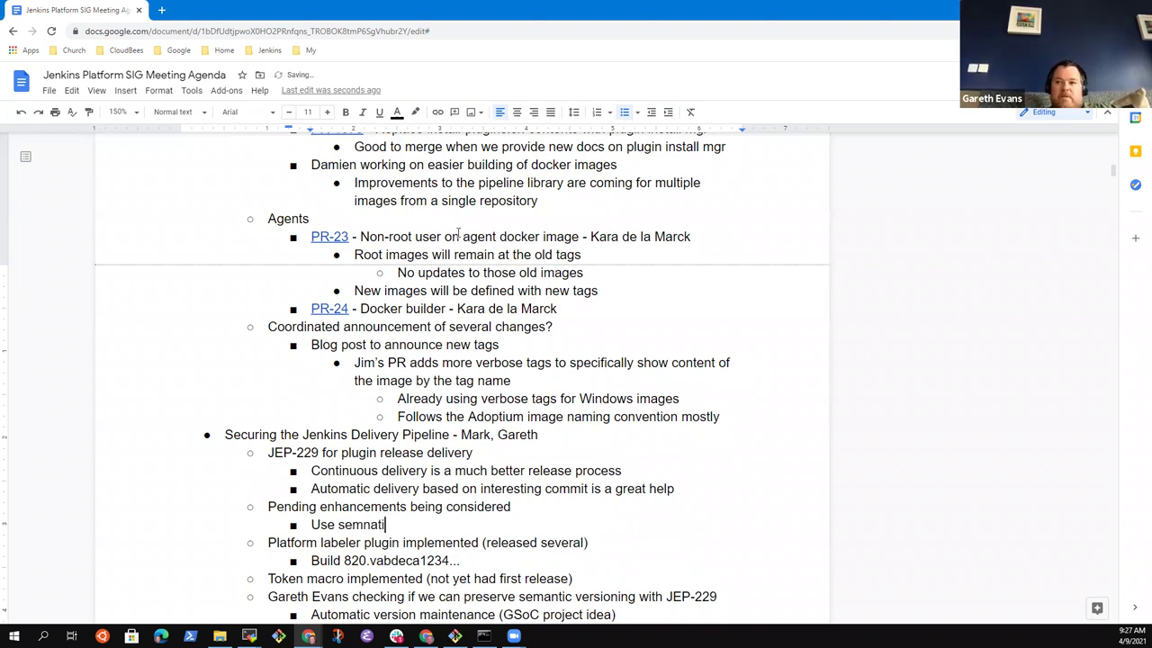
{"action": "key", "text": "BackSpace"}
{"action": "key", "text": "BackSpace"}
{"action": "key", "text": "BackSpace"}
{"action": "type", "text": "antic ver"}
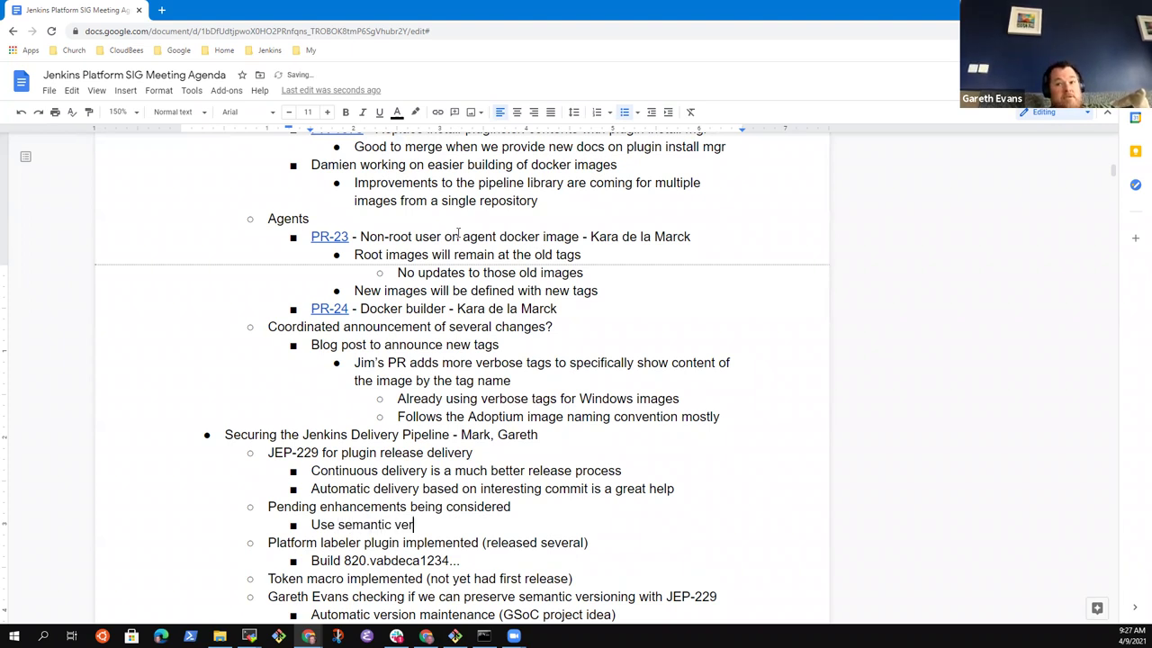
{"action": "type", "text": "sions with"}
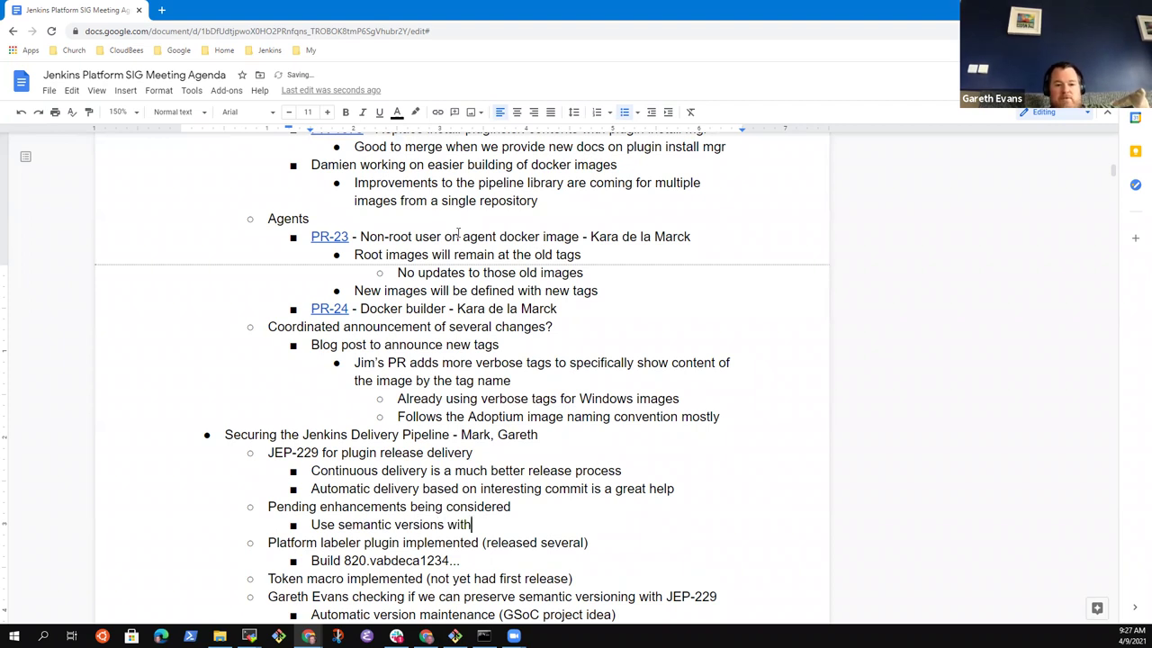
{"action": "type", "text": " the jx-re"}
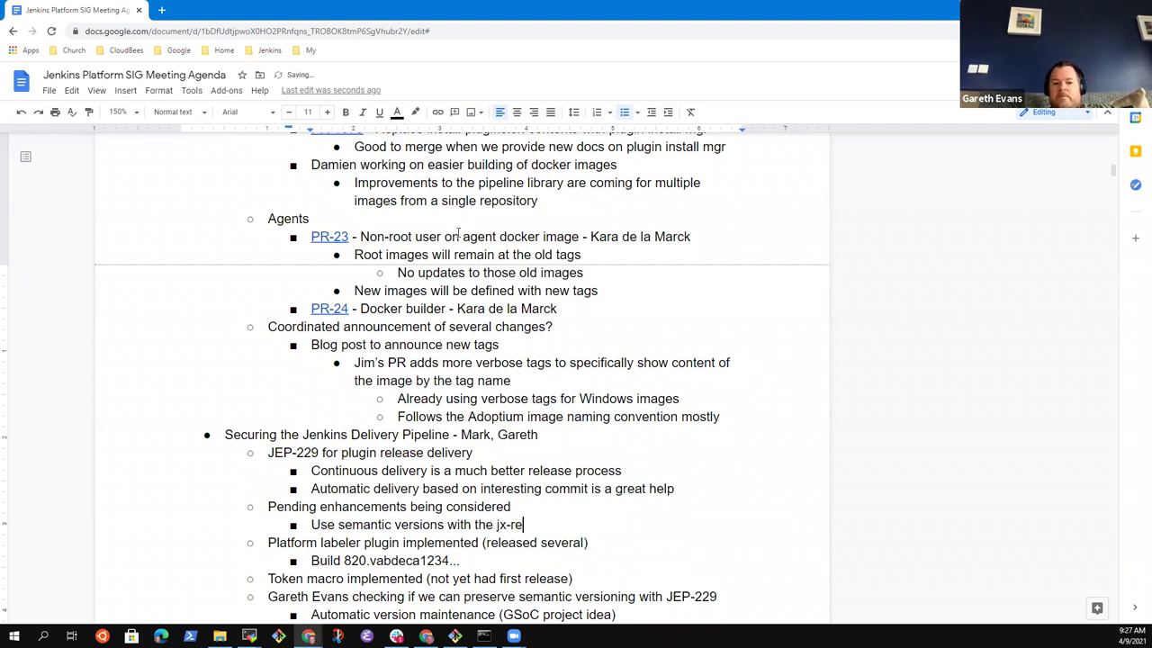
{"action": "type", "text": "lease-version command"}
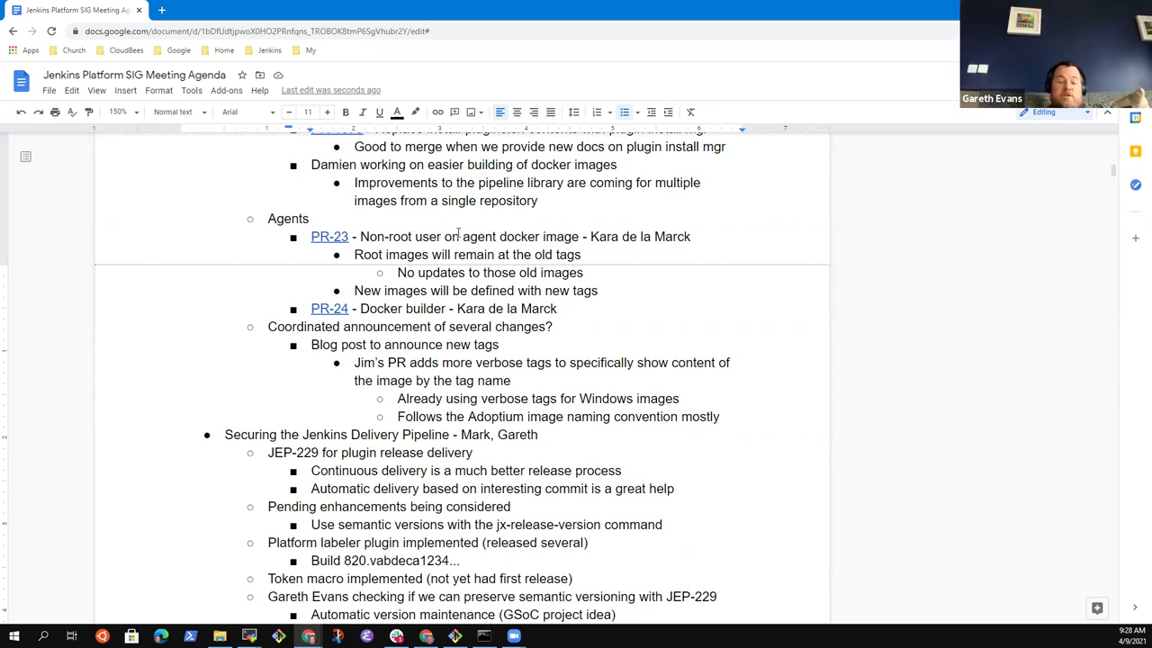
Nest three notes: 'Determines most recent tag, uses as starting point', 'Reads commits since the tag', 'Calculates new version number based on conventional commits'.
{"action": "key", "text": "Return"}
{"action": "key", "text": "Tab"}
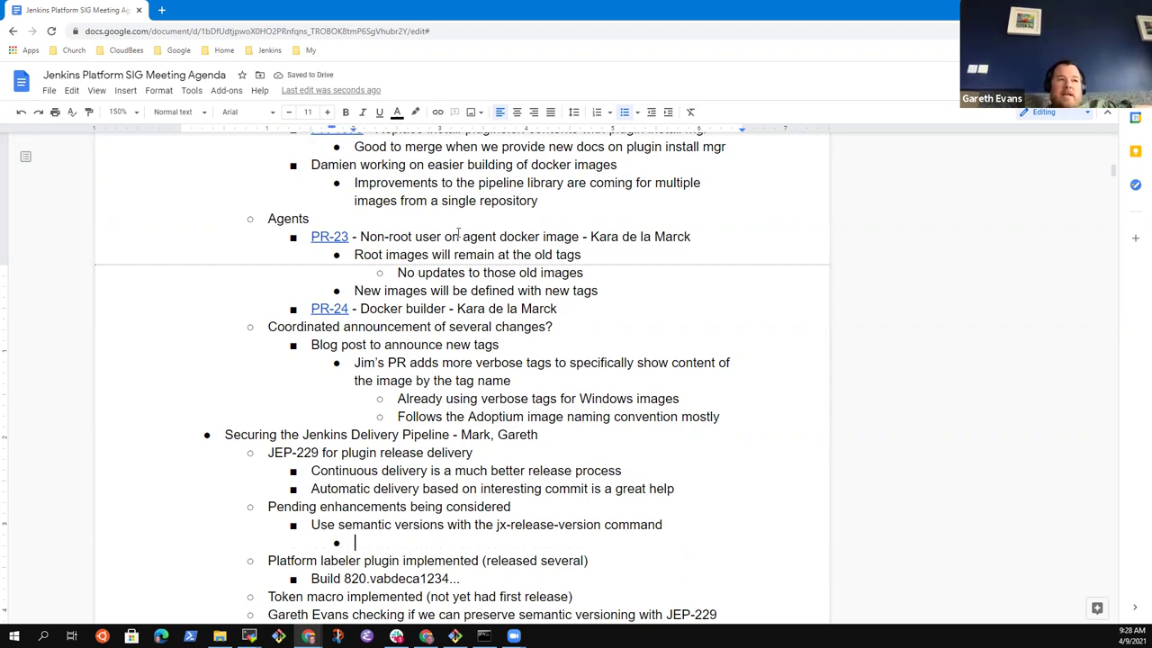
{"action": "type", "text": "Determines "}
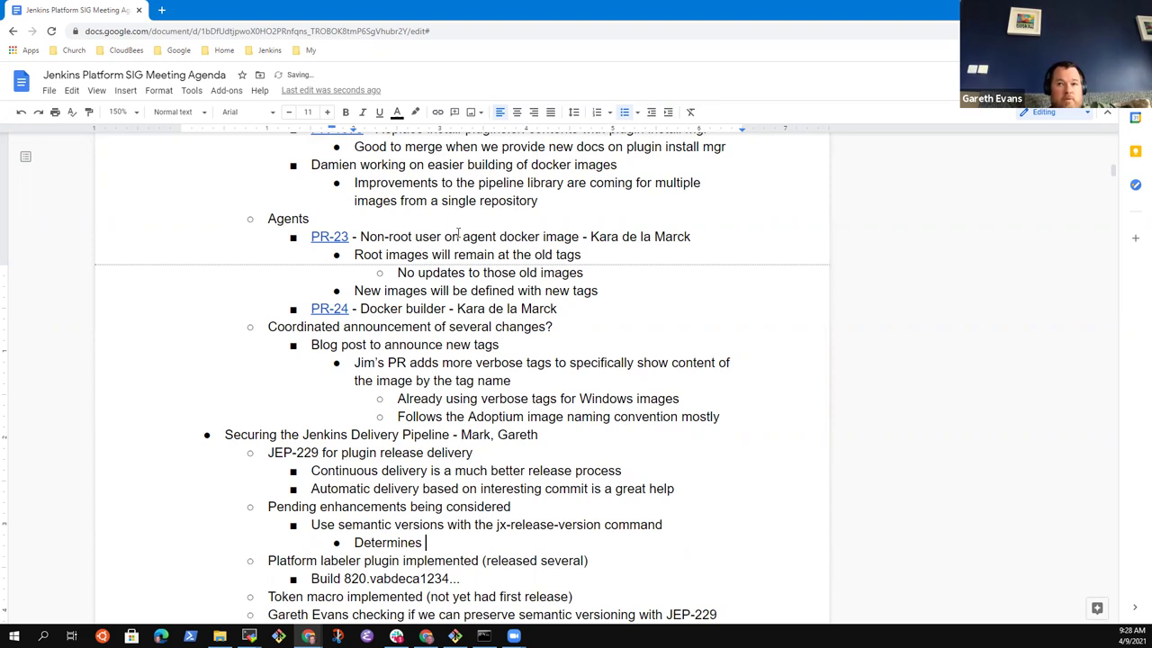
{"action": "type", "text": "most recent tag"}
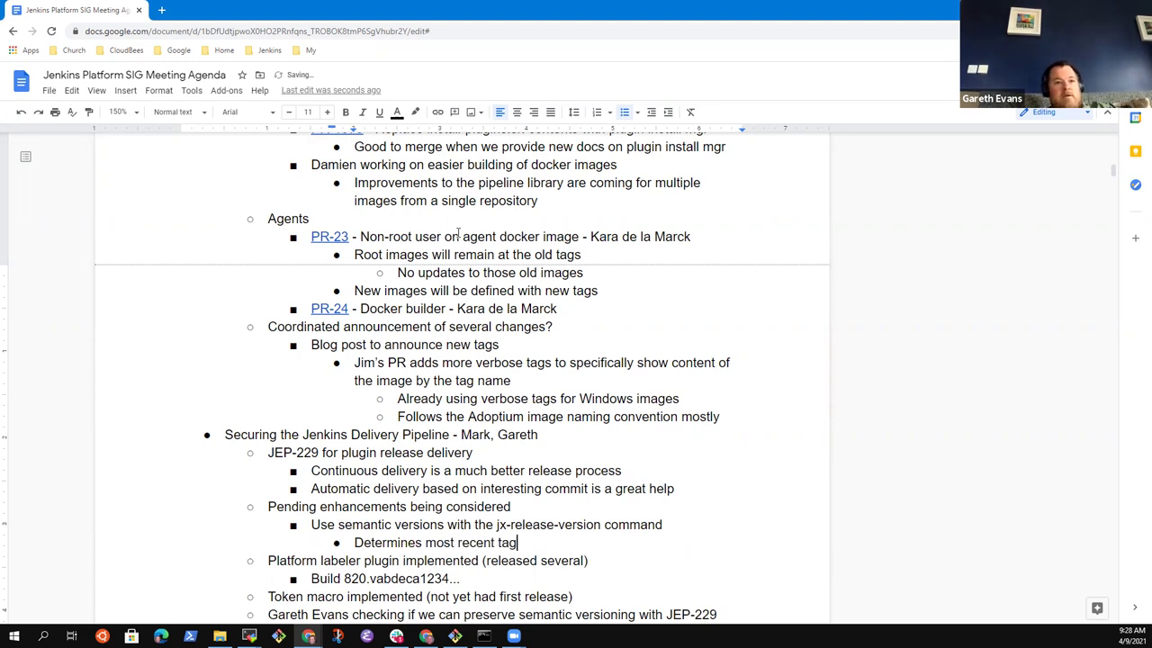
{"action": "type", "text": ", uses as st"}
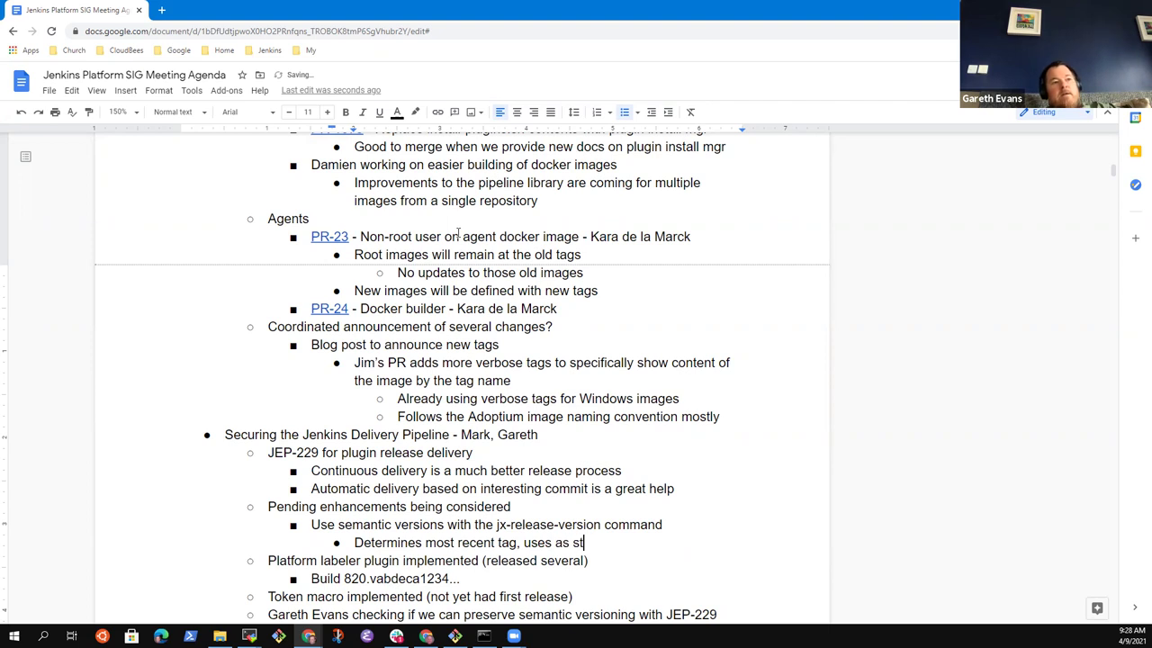
{"action": "type", "text": "arting poin"}
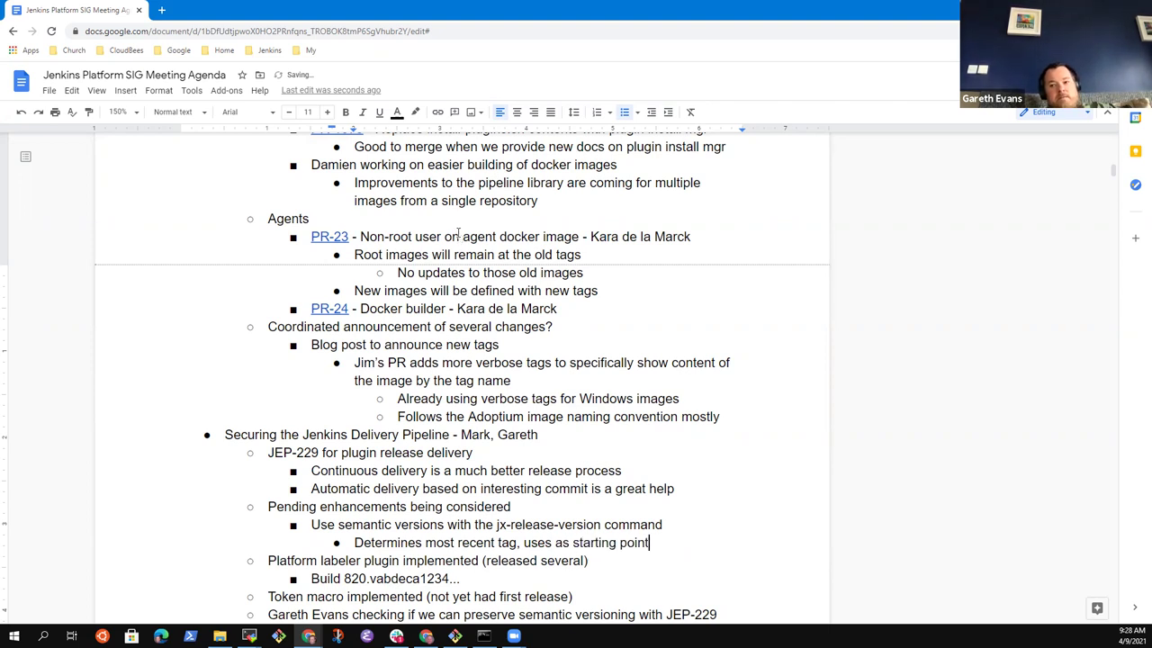
{"action": "type", "text": "t"}
{"action": "key", "text": "Return"}
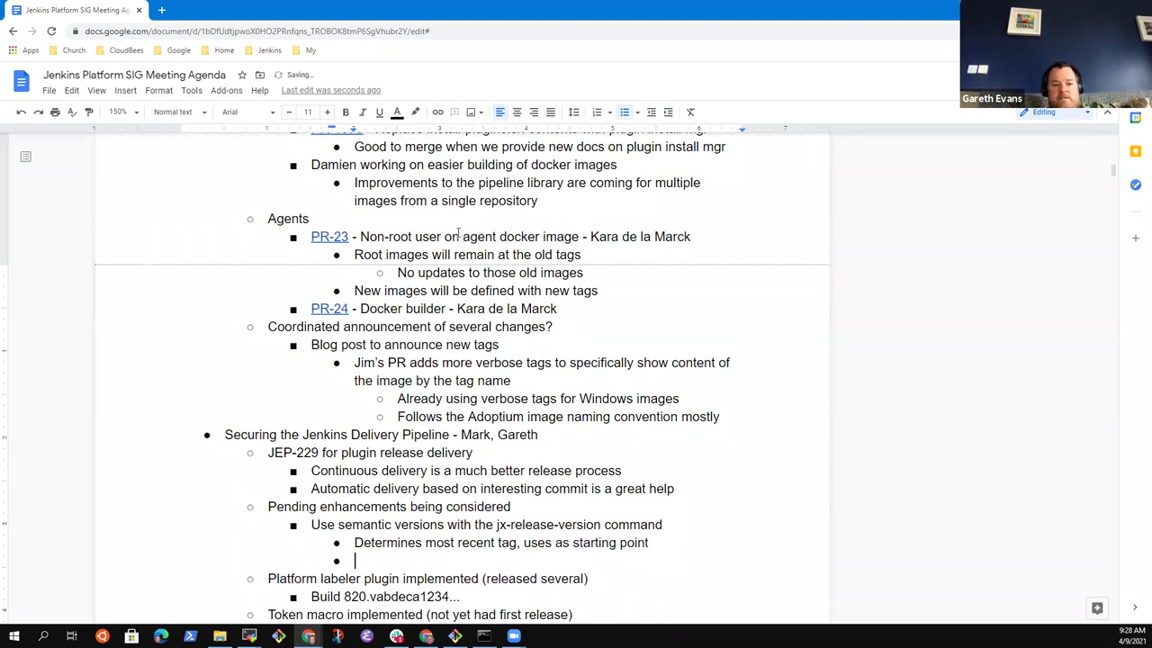
{"action": "type", "text": "Reads com"}
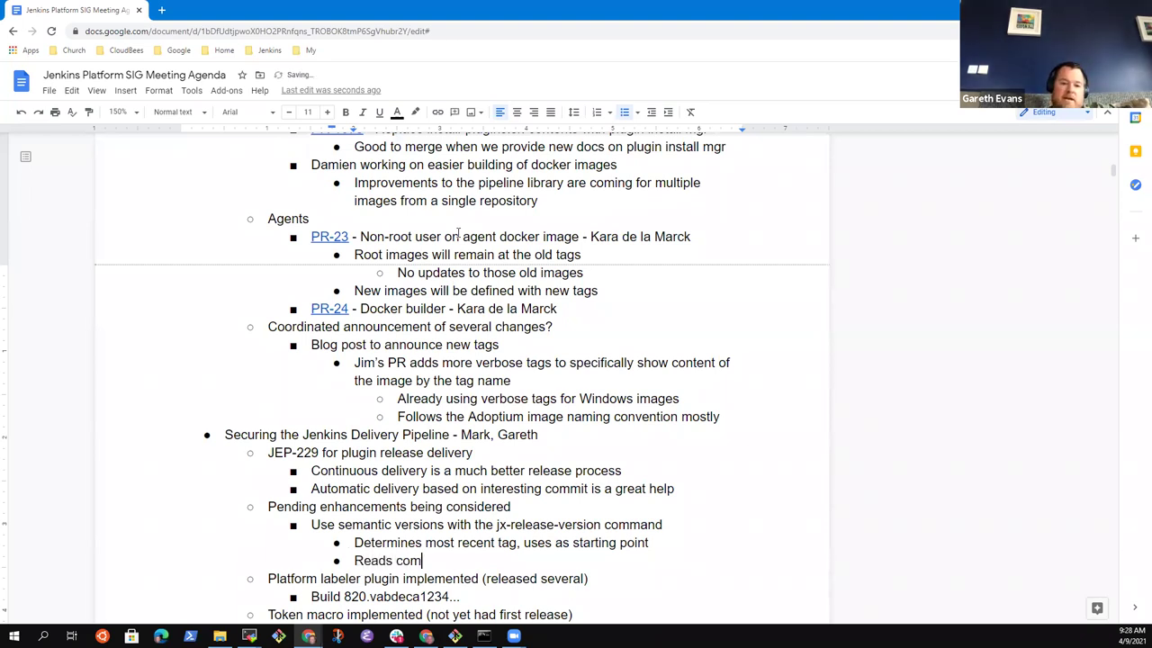
{"action": "type", "text": "mits since the tag"}
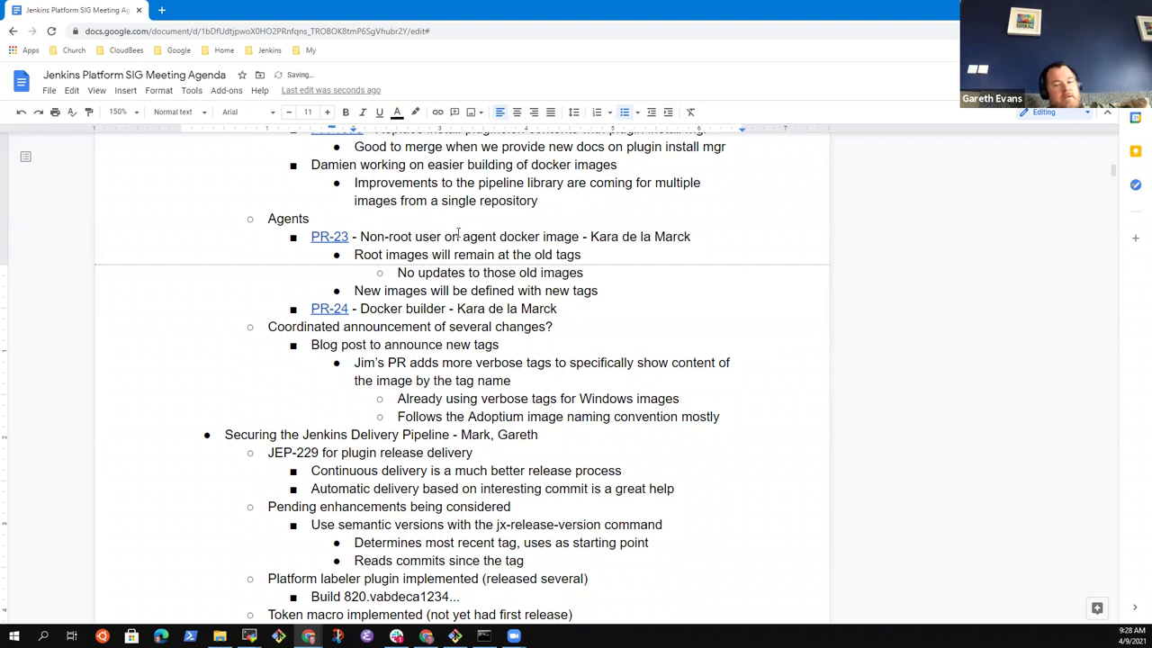
{"action": "key", "text": "Return"}
{"action": "type", "text": "Ca"}
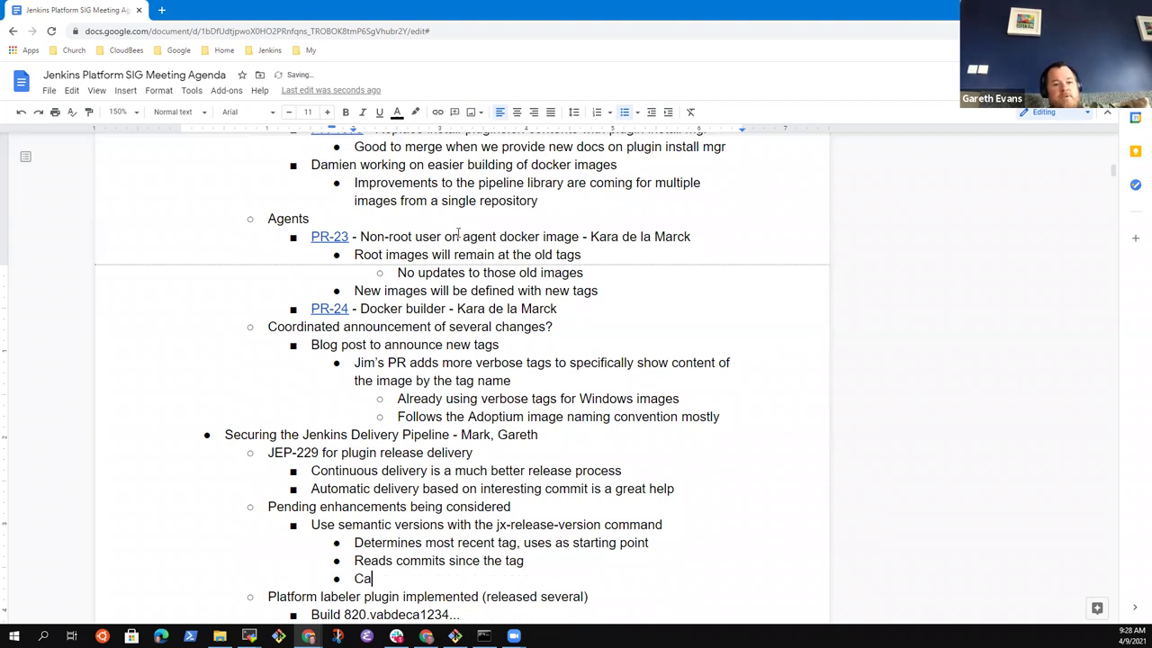
{"action": "type", "text": "lculates "}
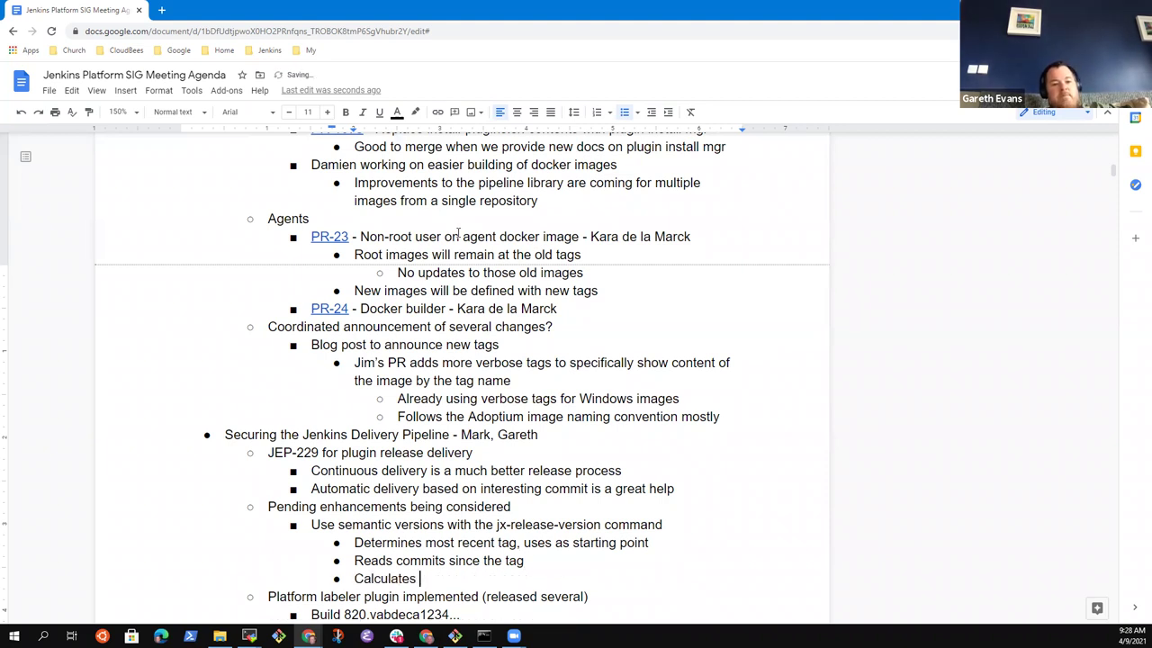
{"action": "type", "text": "new version n"}
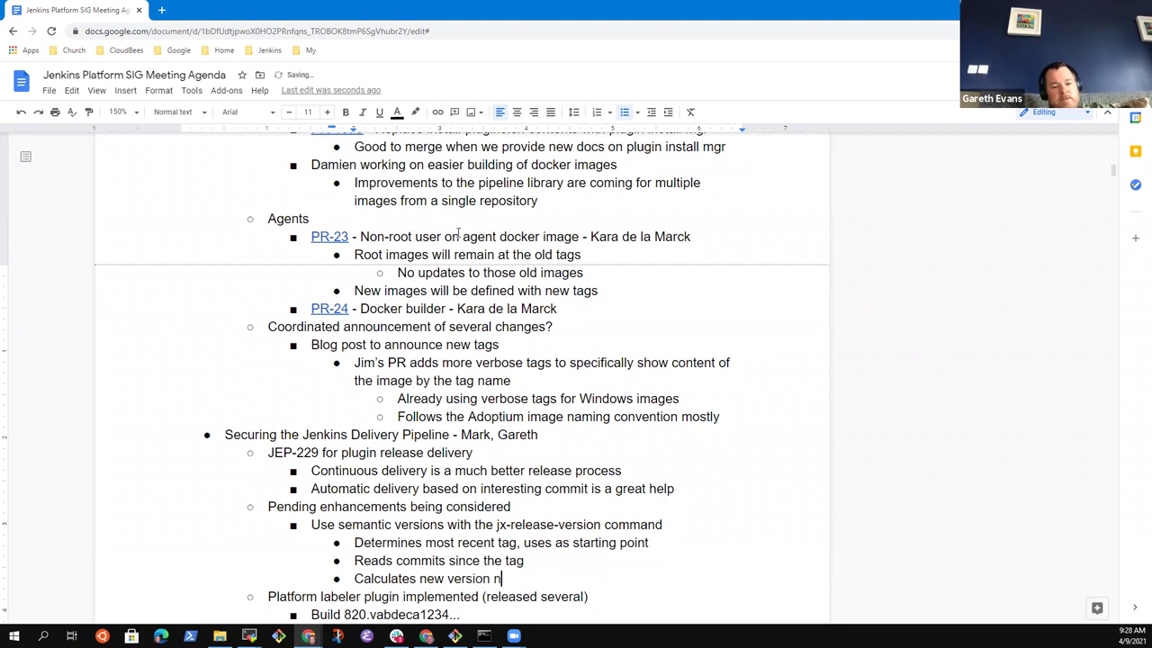
{"action": "type", "text": "umber based on conventional "}
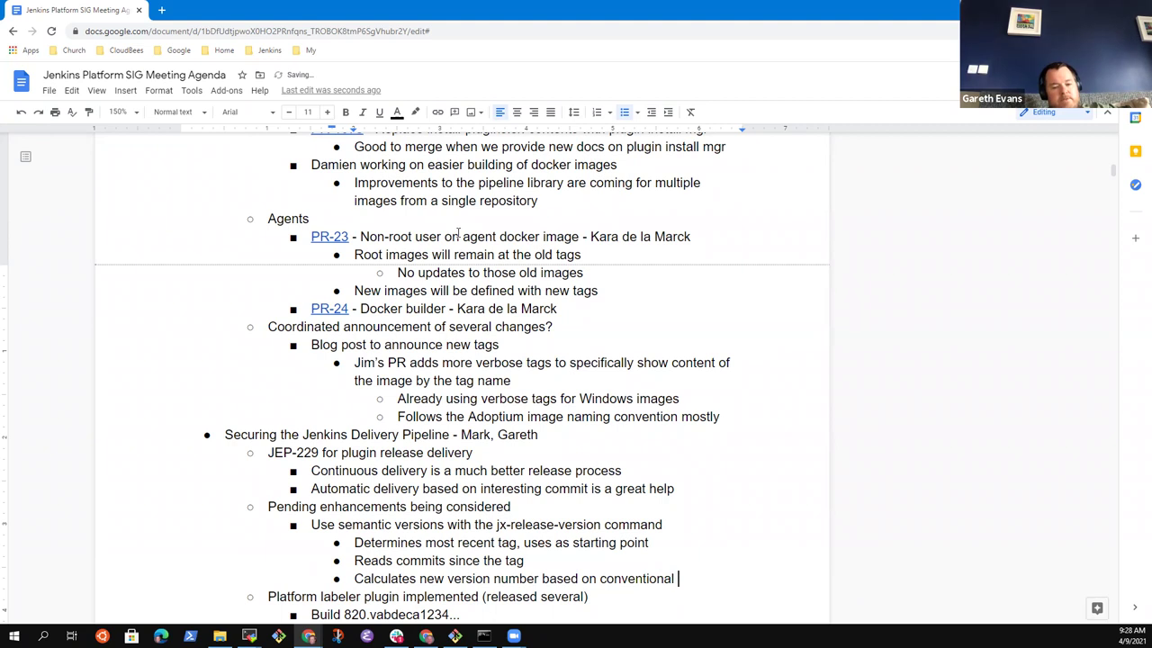
{"action": "type", "text": "commits"}
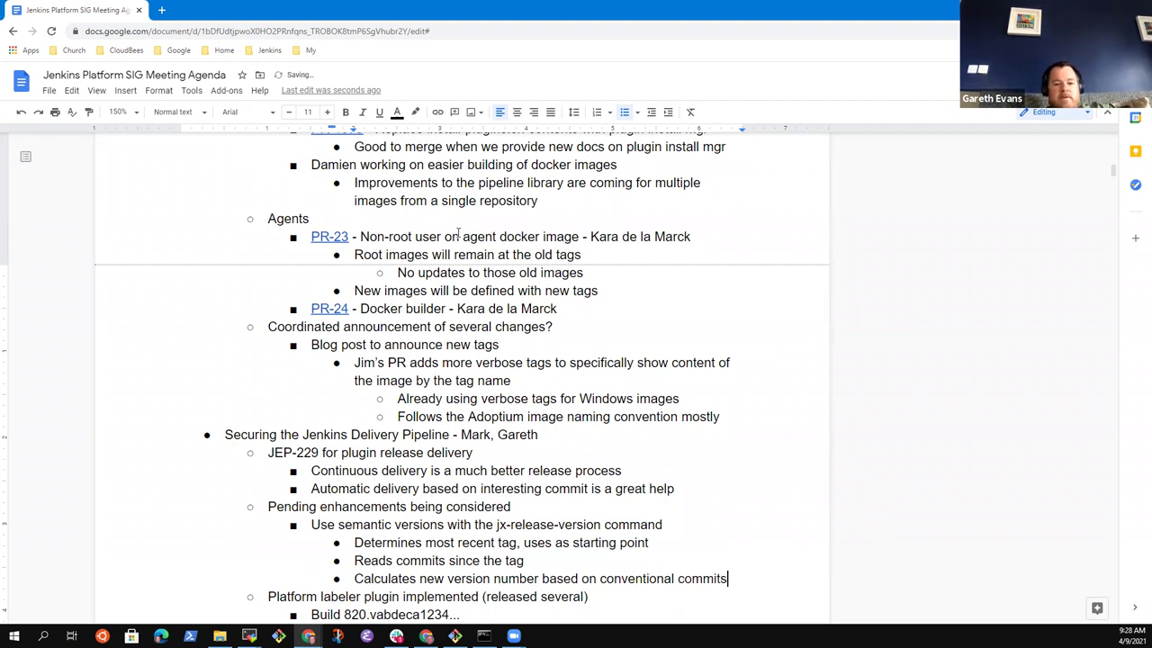
Nest the rule 'Increment major version if a breaking change' under the conventional commits note.
{"action": "key", "text": "Return"}
{"action": "key", "text": "Tab"}
{"action": "type", "text": "Ma"}
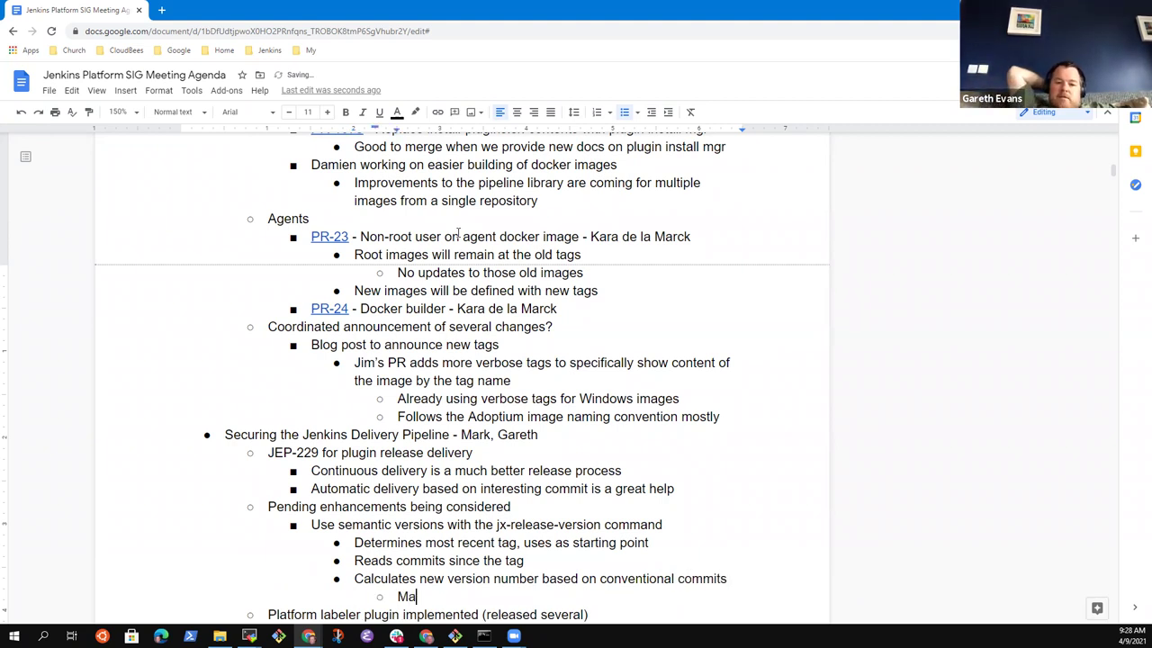
{"action": "type", "text": "jor version if a "}
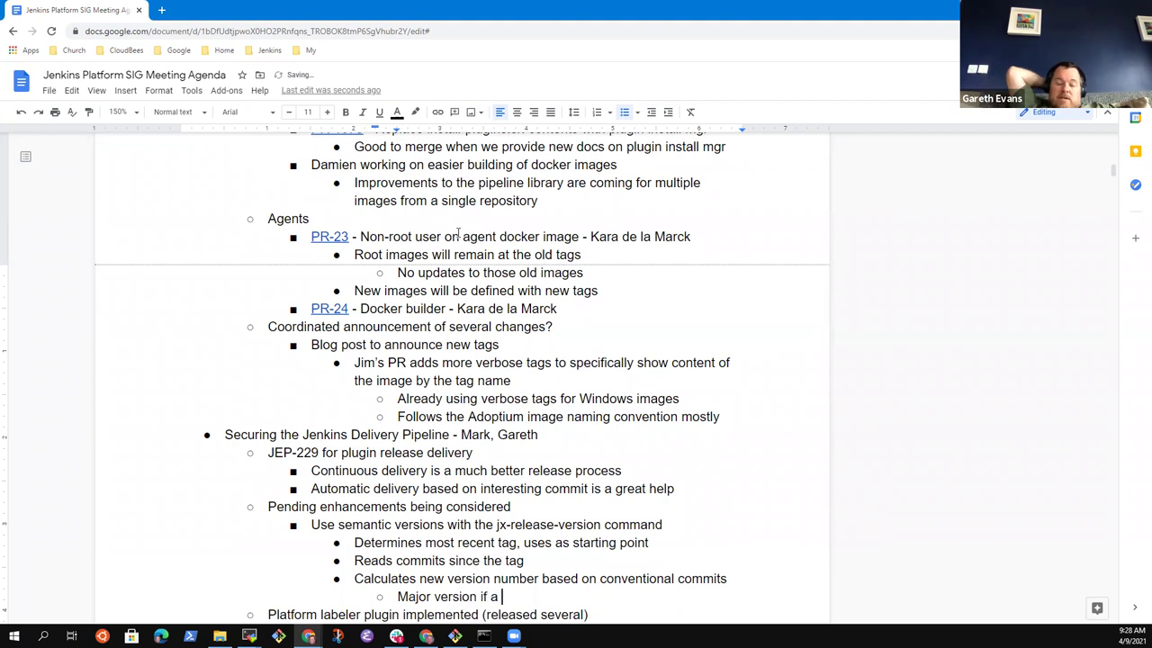
{"action": "type", "text": "breaking cha"}
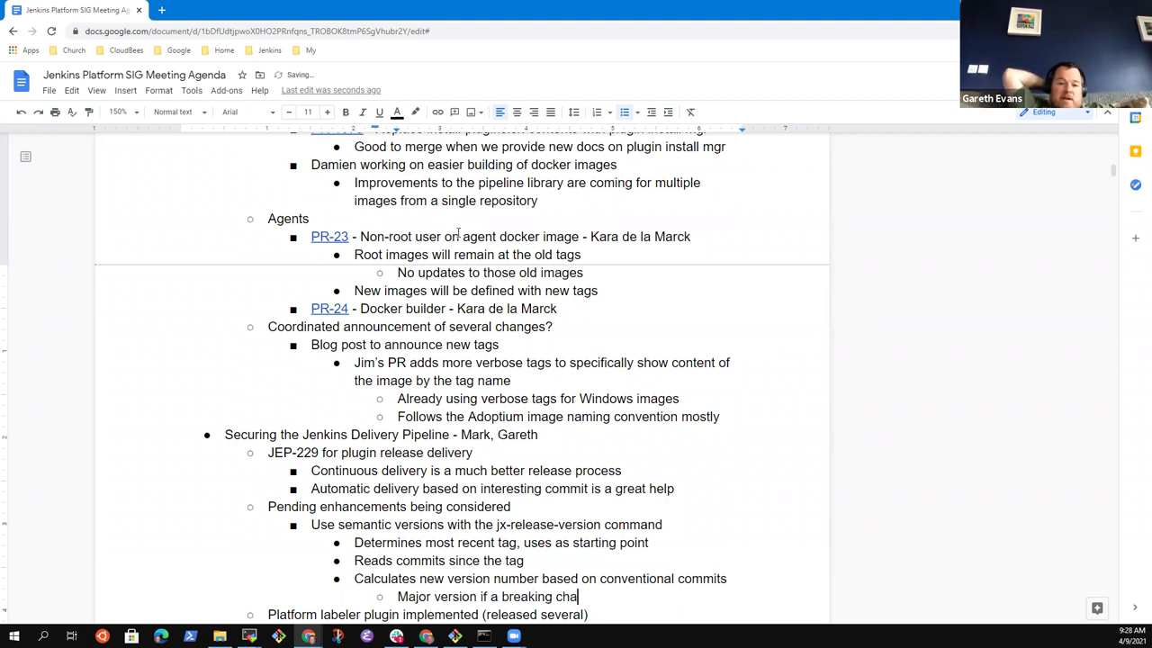
{"action": "type", "text": "nge"}
{"action": "scroll", "coordinate": [459, 234], "scroll_direction": "down", "scroll_amount": 1}
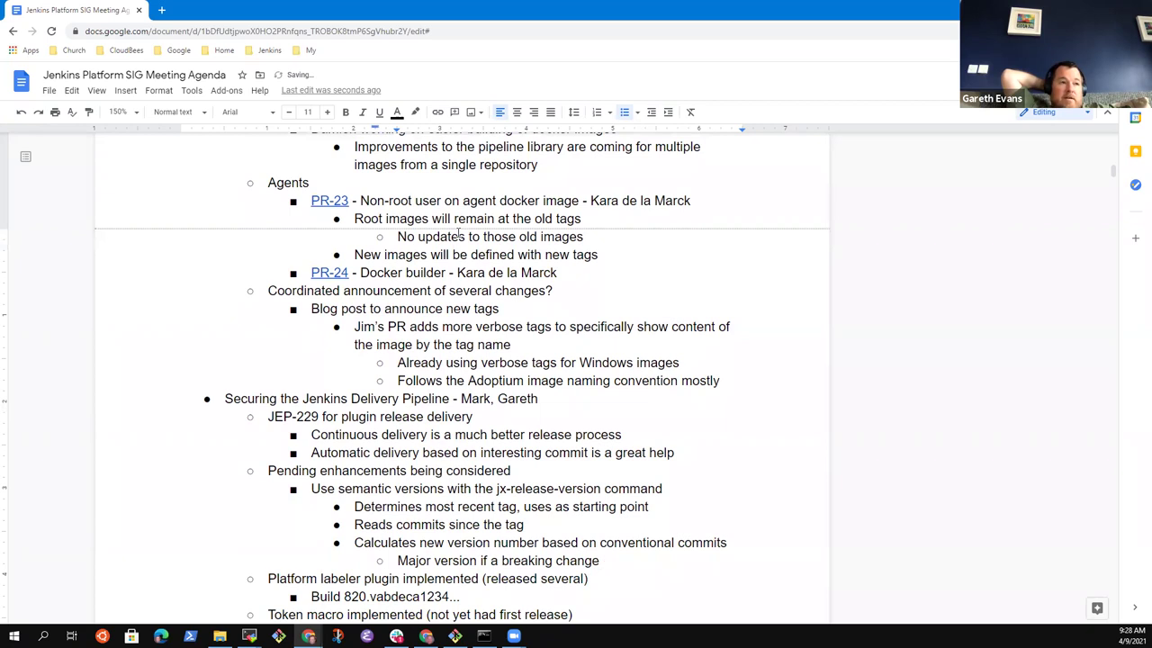
{"action": "key", "text": "ctrl+Left"}
{"action": "key", "text": "ctrl+Left"}
{"action": "key", "text": "ctrl+Left"}
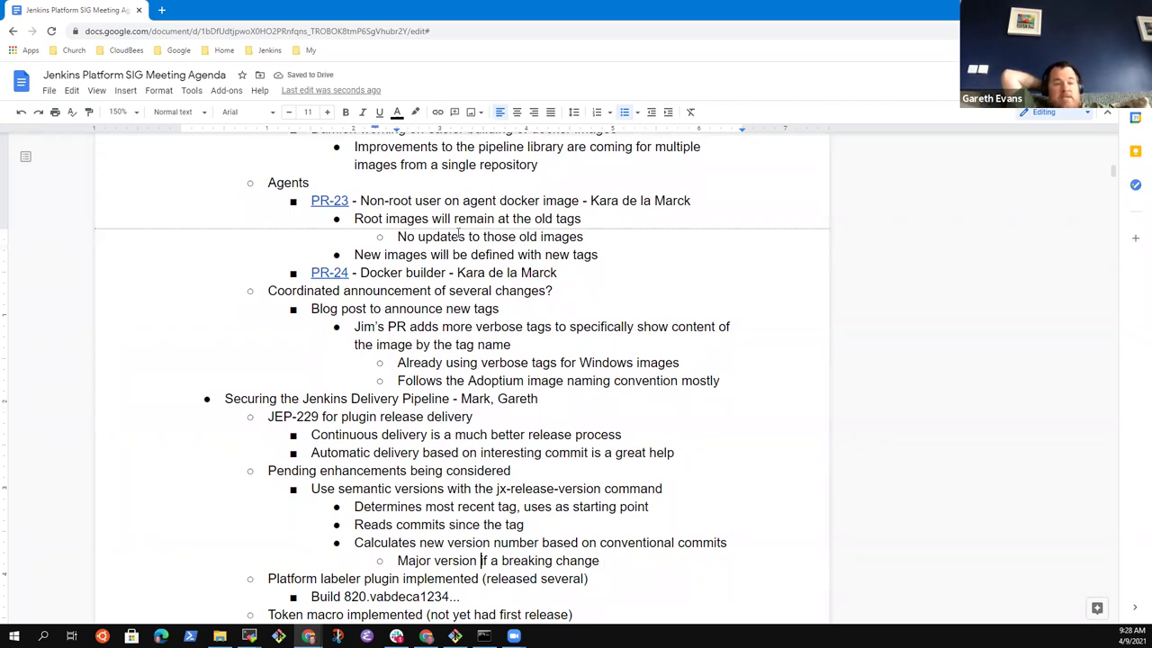
{"action": "key", "text": "ctrl+Left"}
{"action": "type", "text": "Increment"}
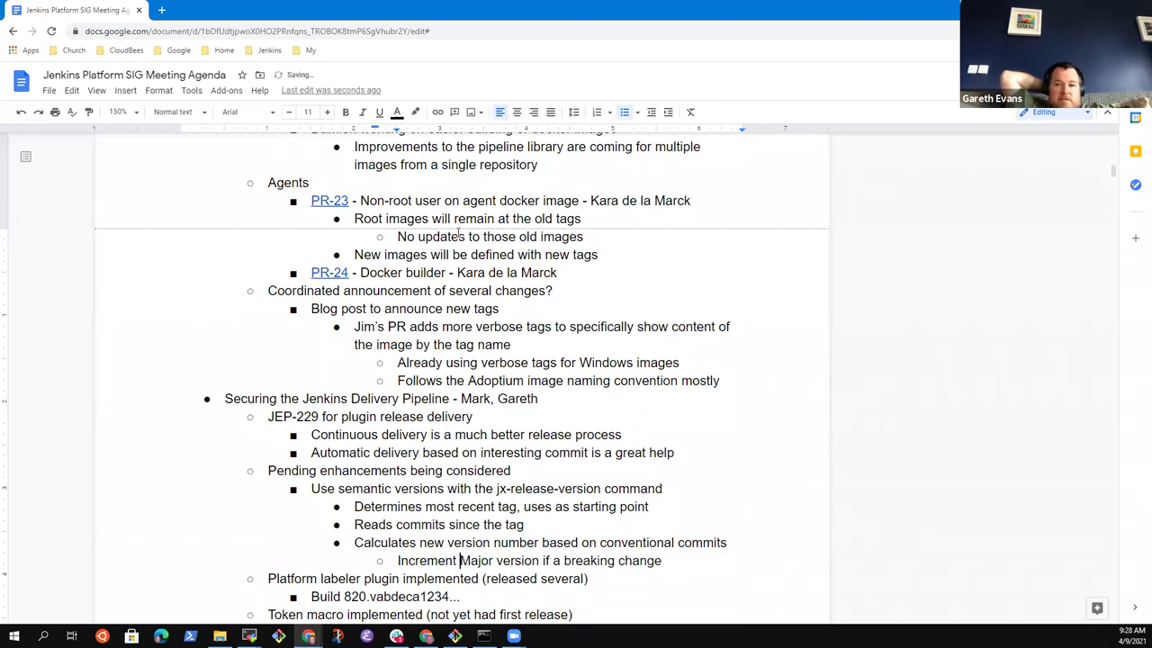
{"action": "key", "text": "Delete"}
{"action": "type", "text": "m"}
{"action": "key", "text": "End"}
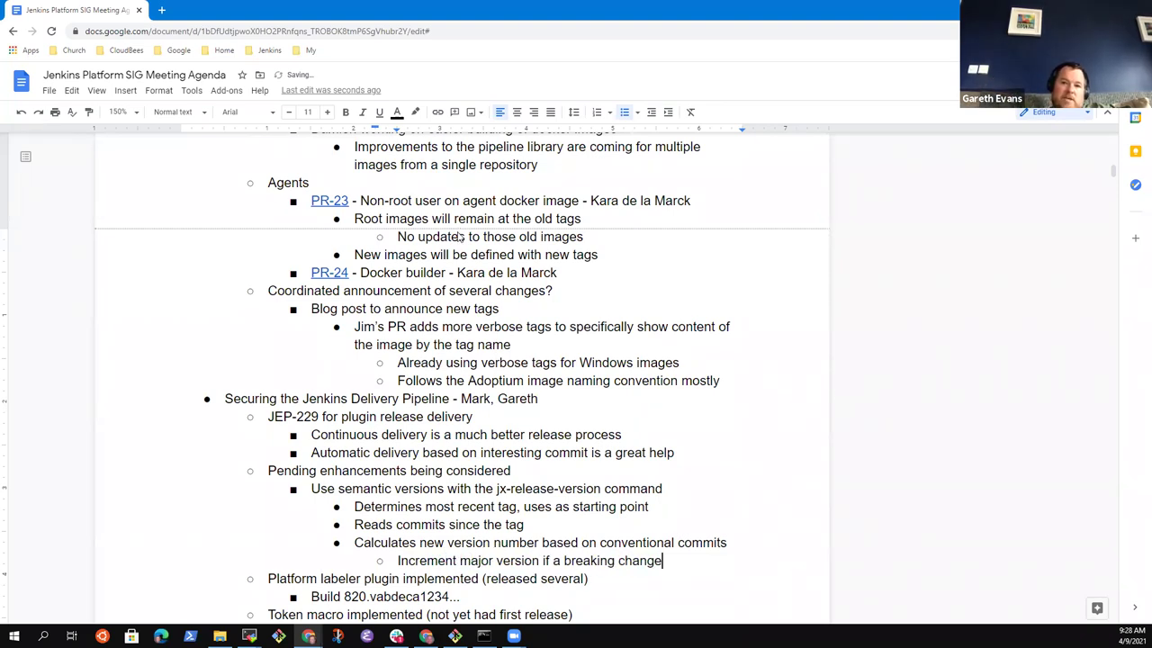
Add the rules 'Increment minor version if a feature' and 'Increment patch version otherwise'.
{"action": "key", "text": "Return"}
{"action": "type", "text": "Increment m"}
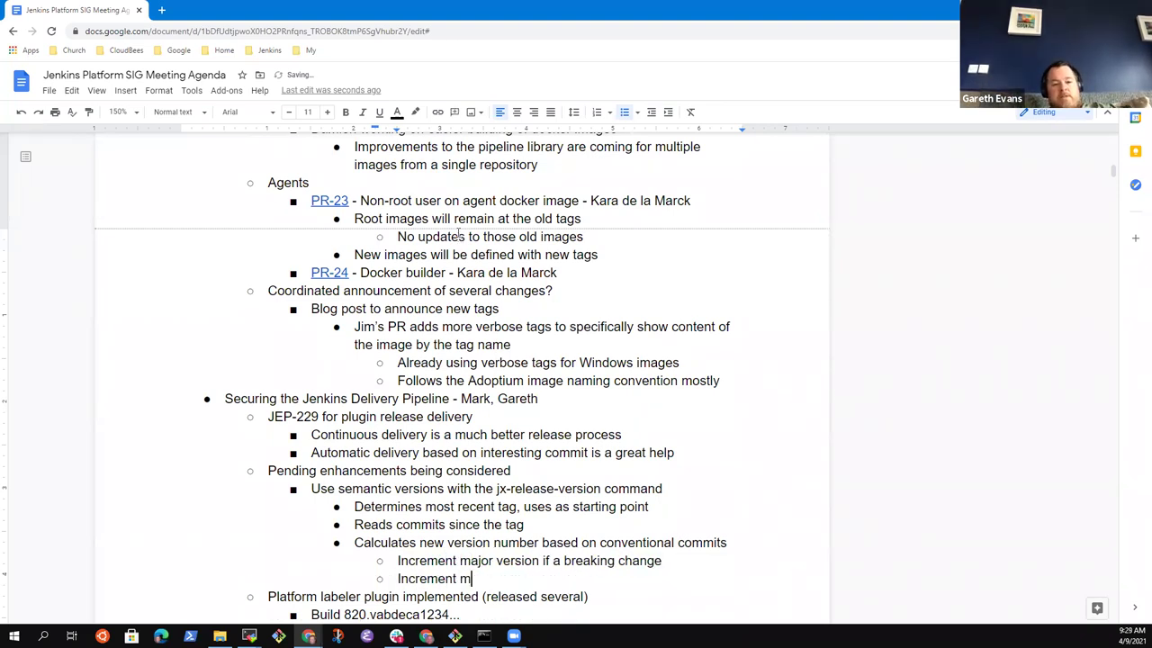
{"action": "type", "text": "inor version if a"}
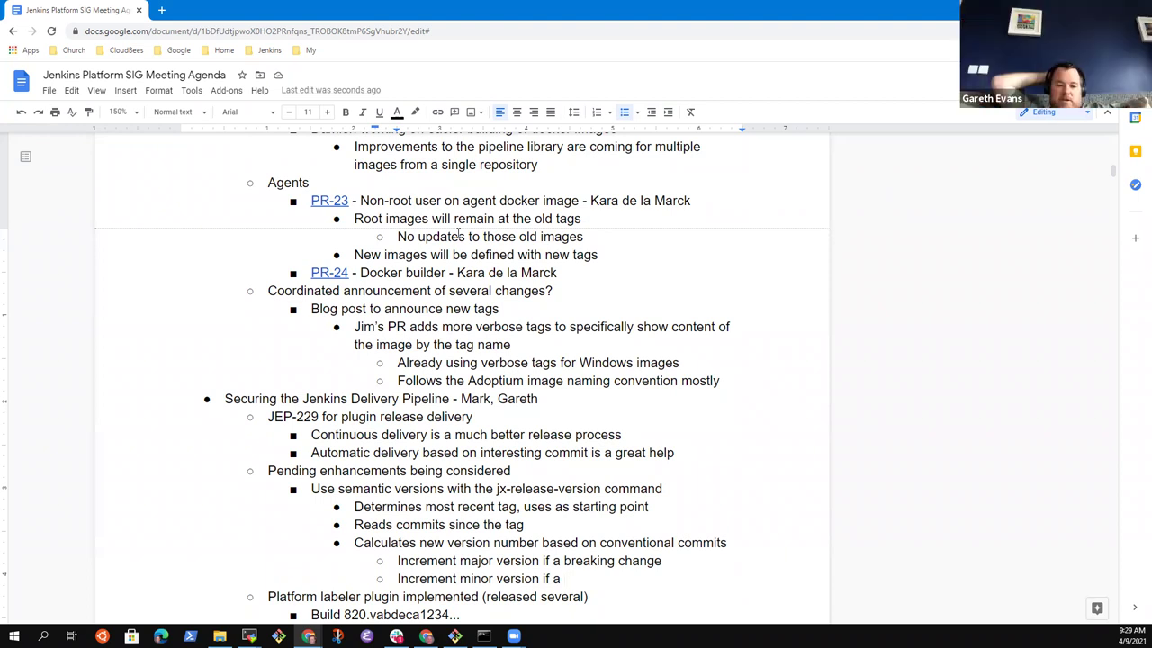
{"action": "type", "text": "feature"}
{"action": "key", "text": "Return"}
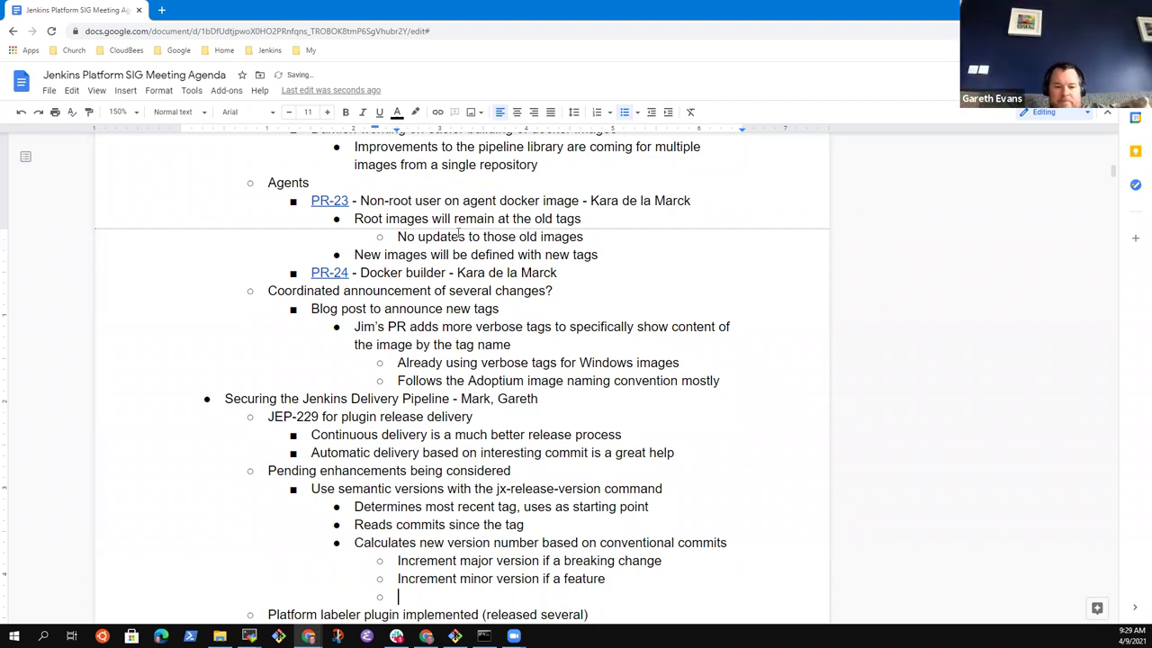
{"action": "type", "text": "Increment "}
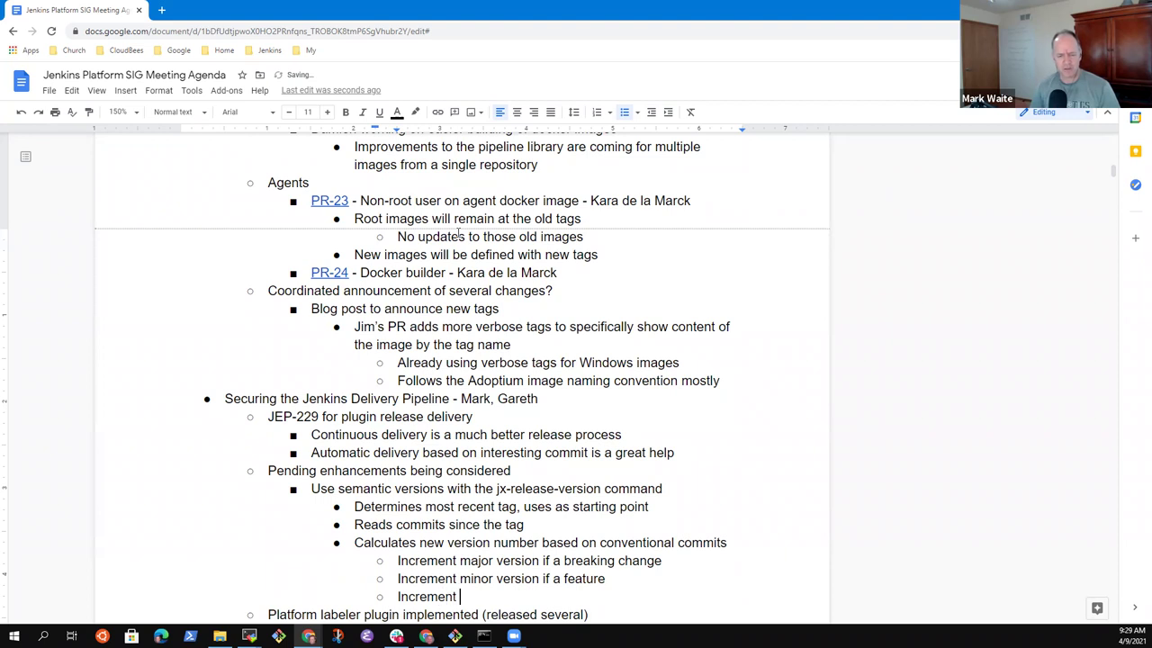
{"action": "type", "text": "patch version others"}
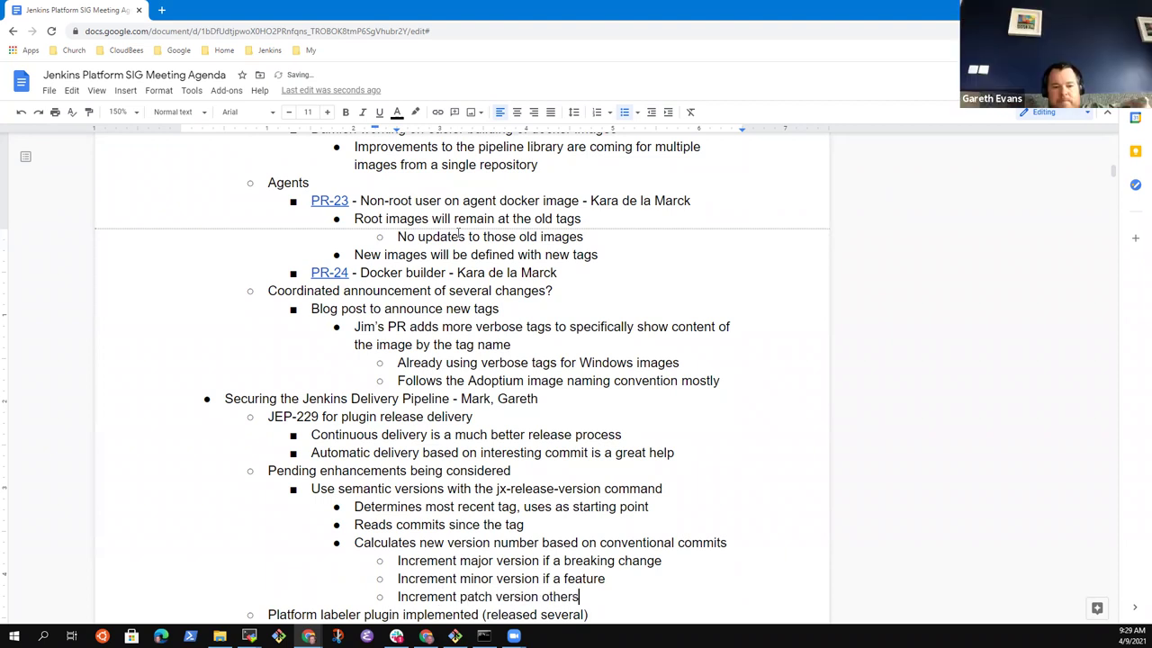
{"action": "key", "text": "BackSpace"}
{"action": "type", "text": "wse"}
{"action": "key", "text": "BackSpace"}
{"action": "key", "text": "BackSpace"}
Finish 'otherwise', drop the stray 'a', and add examples (1.x.y -> 2.0.0), (1.1.x -> 1.2.0), (1.1.1 -> 1.1.2).
{"action": "type", "text": "ise"}
{"action": "key", "text": "Up"}
{"action": "key", "text": "Up"}
{"action": "key", "text": "End"}
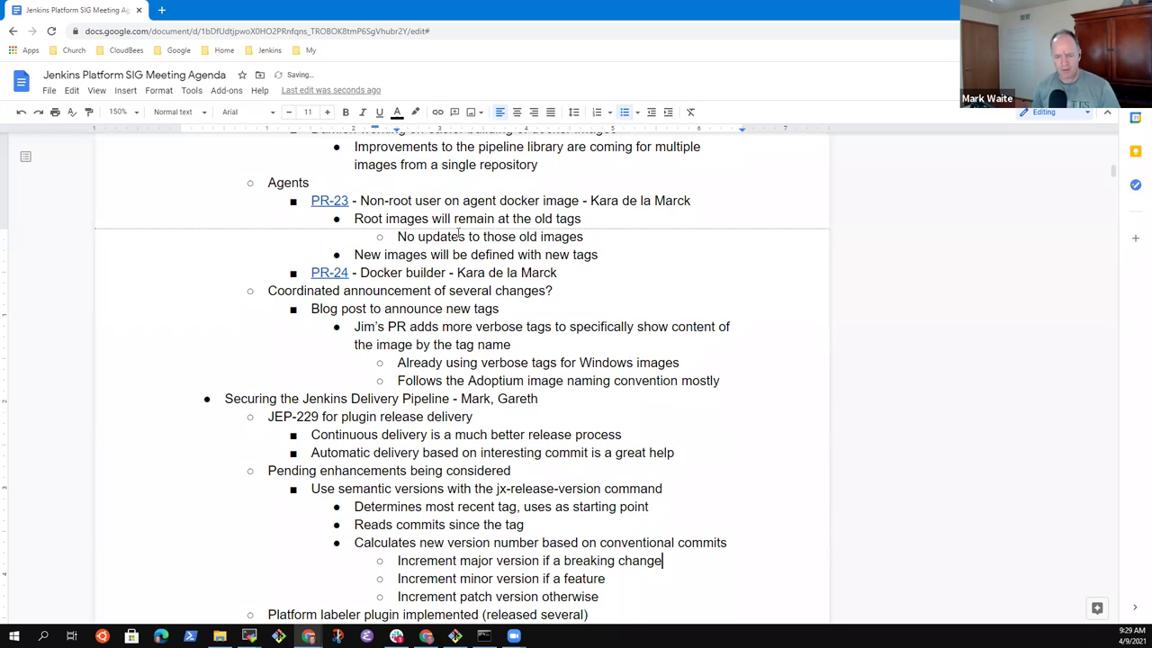
{"action": "type", "text": "(1."}
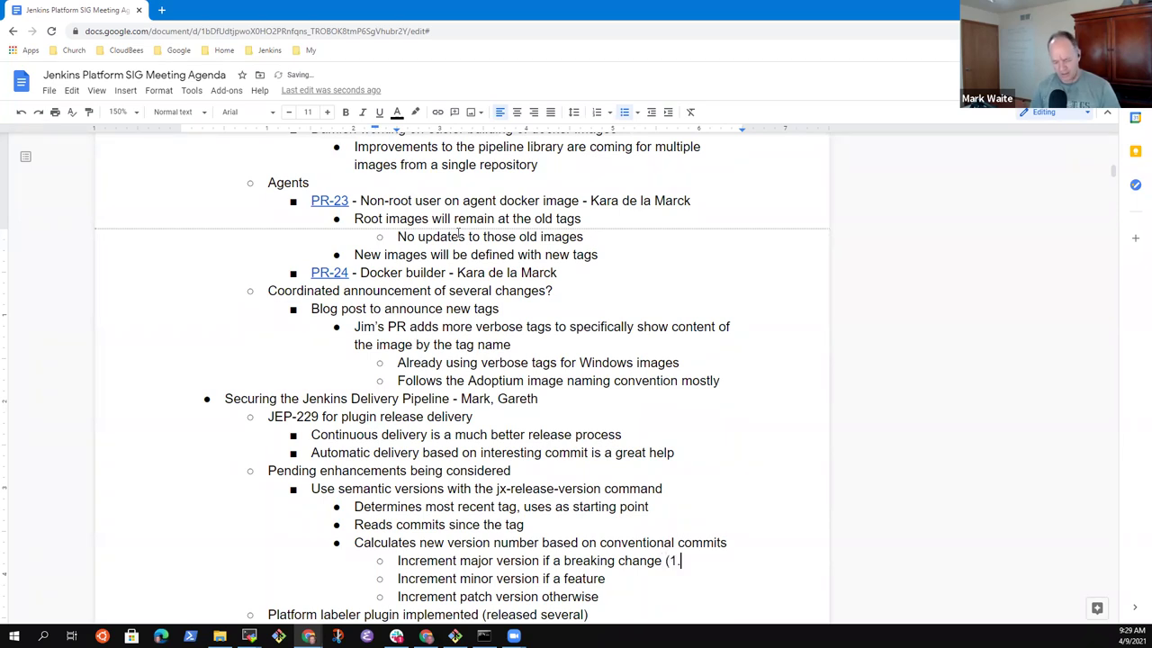
{"action": "type", "text": "x.y -> 2.0.0"}
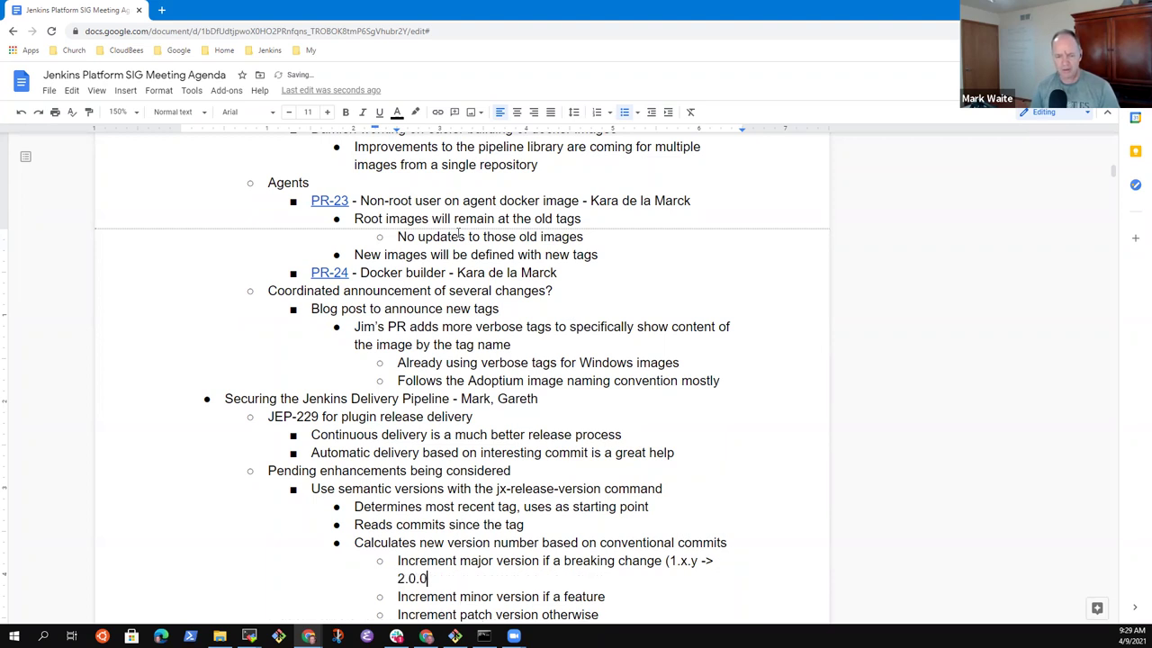
{"action": "key", "text": "Up"}
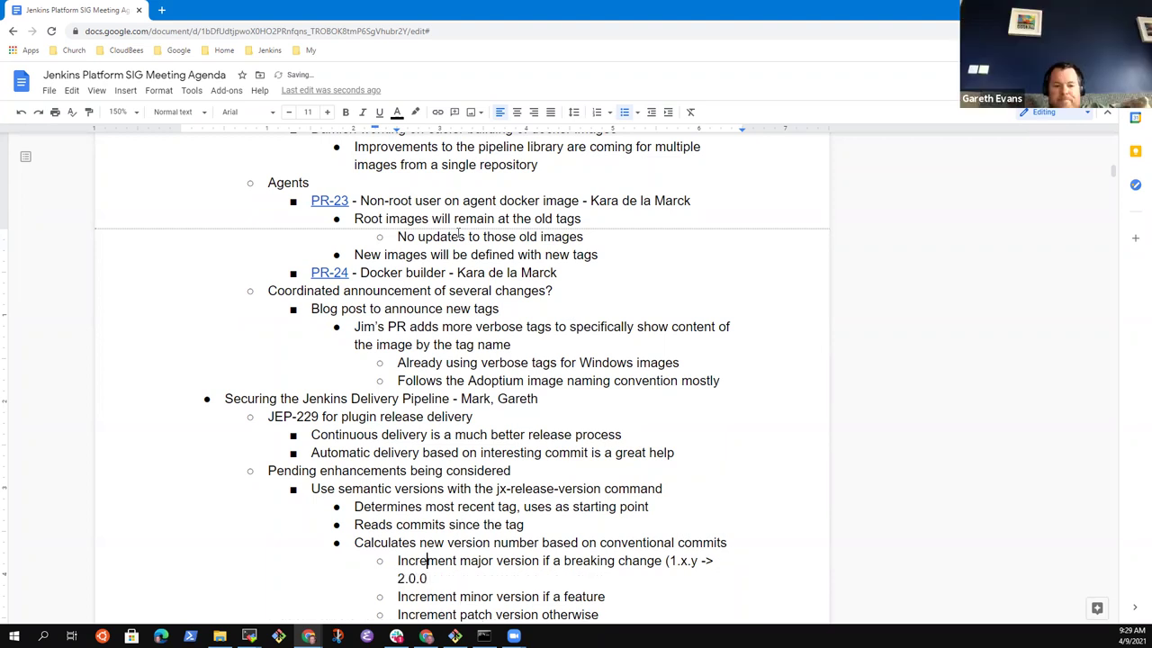
{"action": "key", "text": "ctrl+Right"}
{"action": "key", "text": "ctrl+Right"}
{"action": "key", "text": "BackSpace"}
{"action": "key", "text": "BackSpace"}
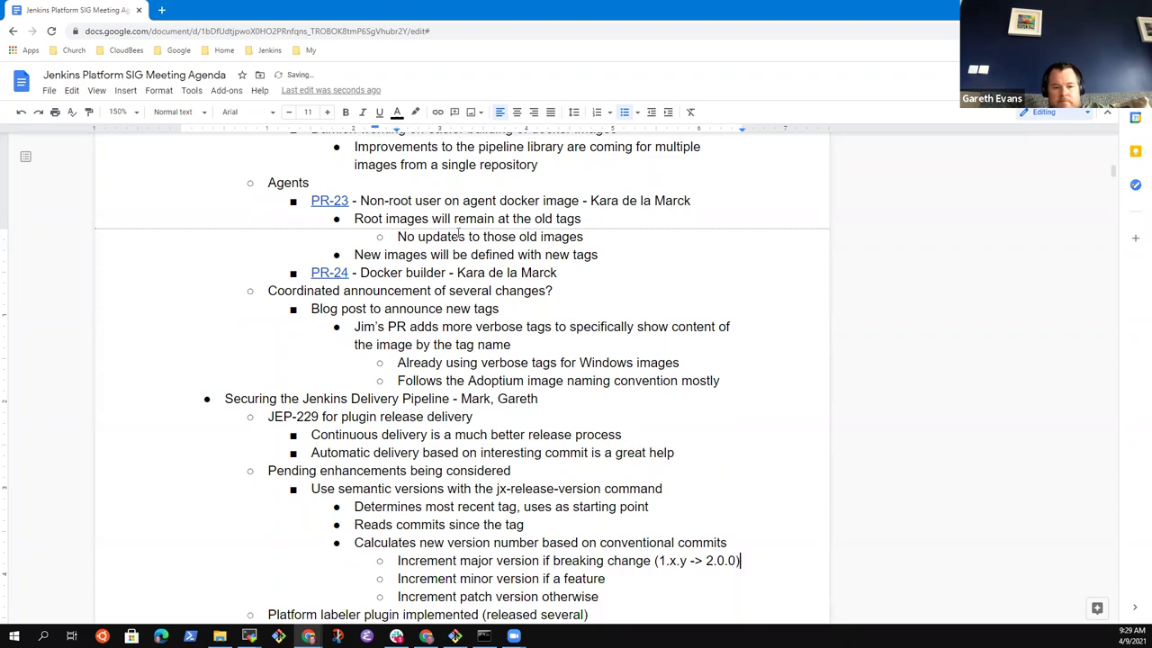
{"action": "key", "text": "Down"}
{"action": "type", "text": "(1."}
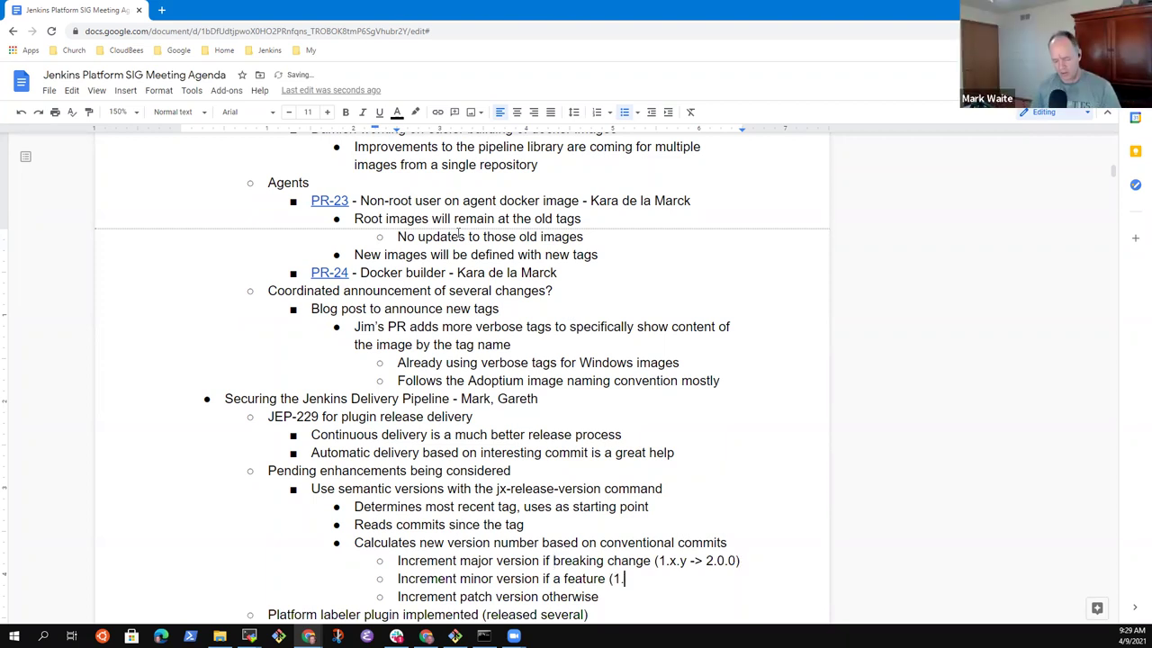
{"action": "type", "text": "1.x -> 1."}
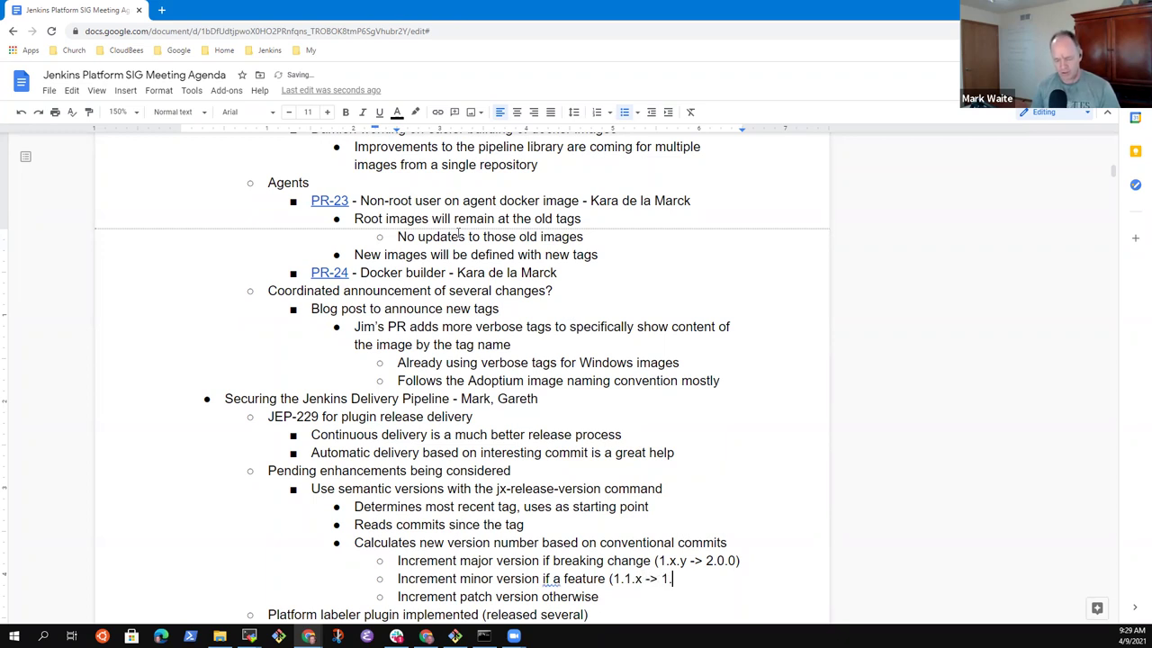
{"action": "type", "text": "2.0)"}
{"action": "key", "text": "Down"}
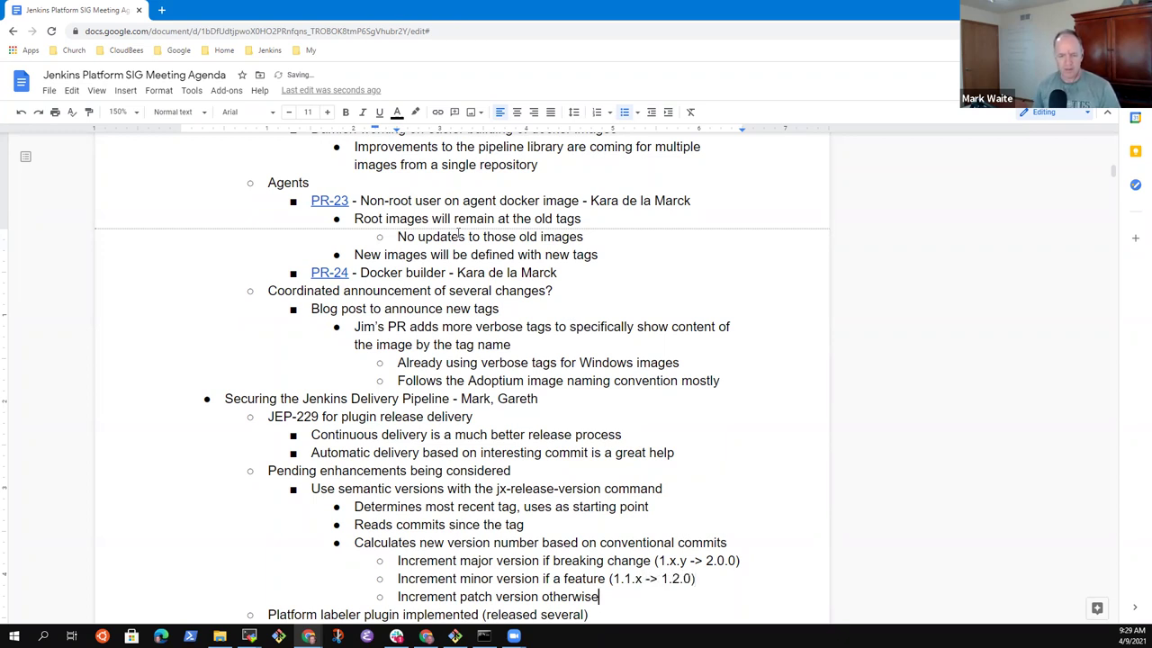
{"action": "type", "text": "(1.1.1 -> 1.1.2)"}
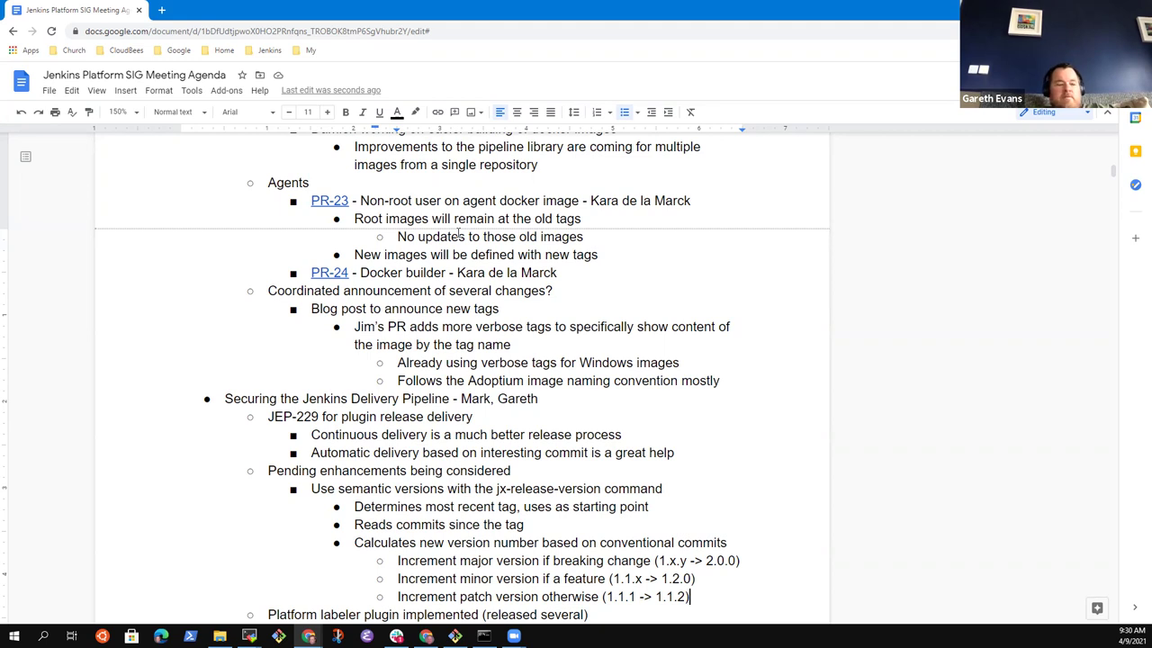
Add a bullet after the version rules reading 'Infer the "distance" an upgrade is covering'.
{"action": "key", "text": "Down"}
{"action": "key", "text": "Down"}
{"action": "key", "text": "Down"}
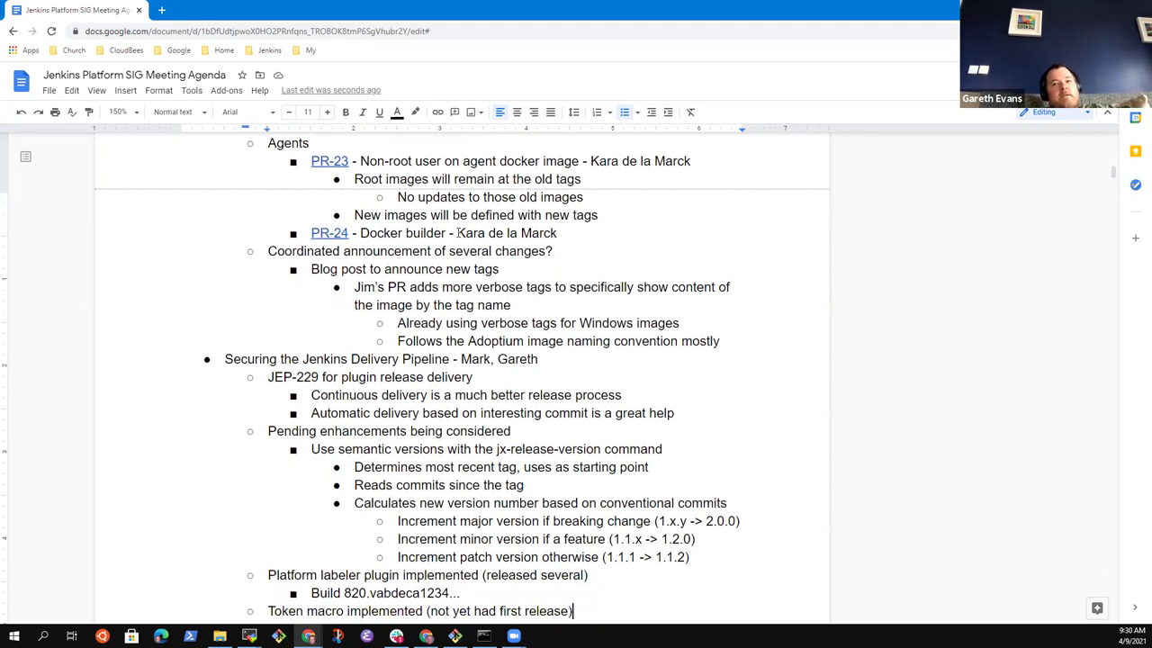
{"action": "key", "text": "Down"}
{"action": "key", "text": "Down"}
{"action": "key", "text": "Down"}
{"action": "key", "text": "Down"}
{"action": "key", "text": "Down"}
{"action": "key", "text": "Down"}
{"action": "key", "text": "Up"}
{"action": "key", "text": "Up"}
{"action": "key", "text": "Up"}
{"action": "key", "text": "Up"}
{"action": "key", "text": "Up"}
{"action": "key", "text": "Up"}
{"action": "key", "text": "Up"}
{"action": "key", "text": "Up"}
{"action": "key", "text": "Up"}
{"action": "key", "text": "Up"}
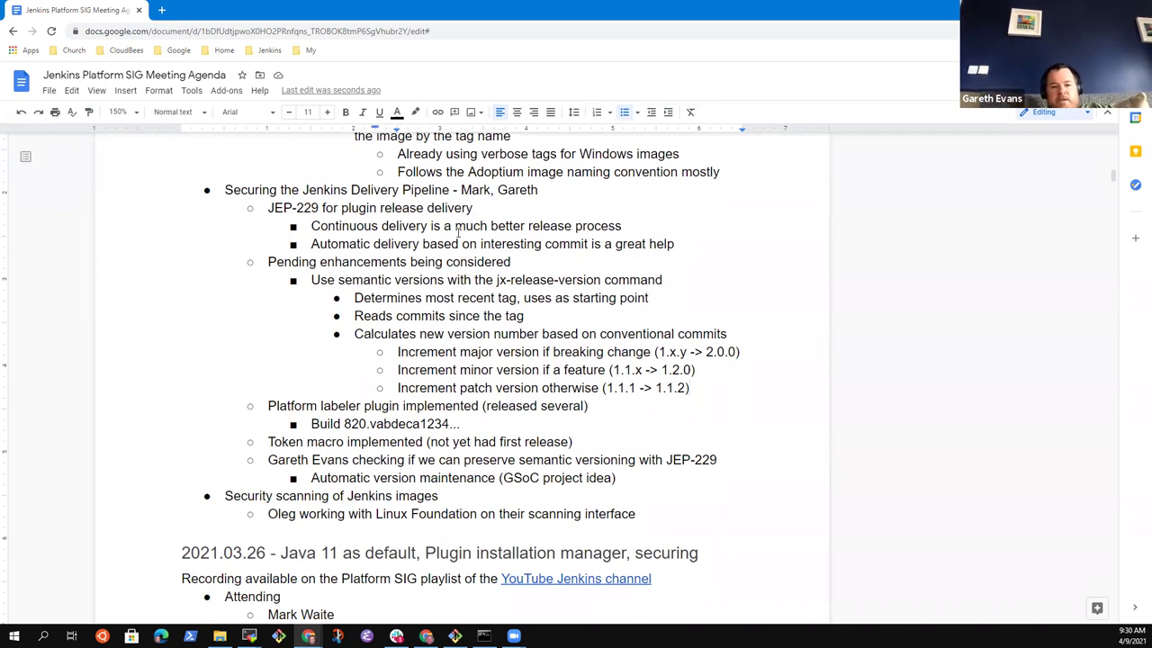
{"action": "key", "text": "Return"}
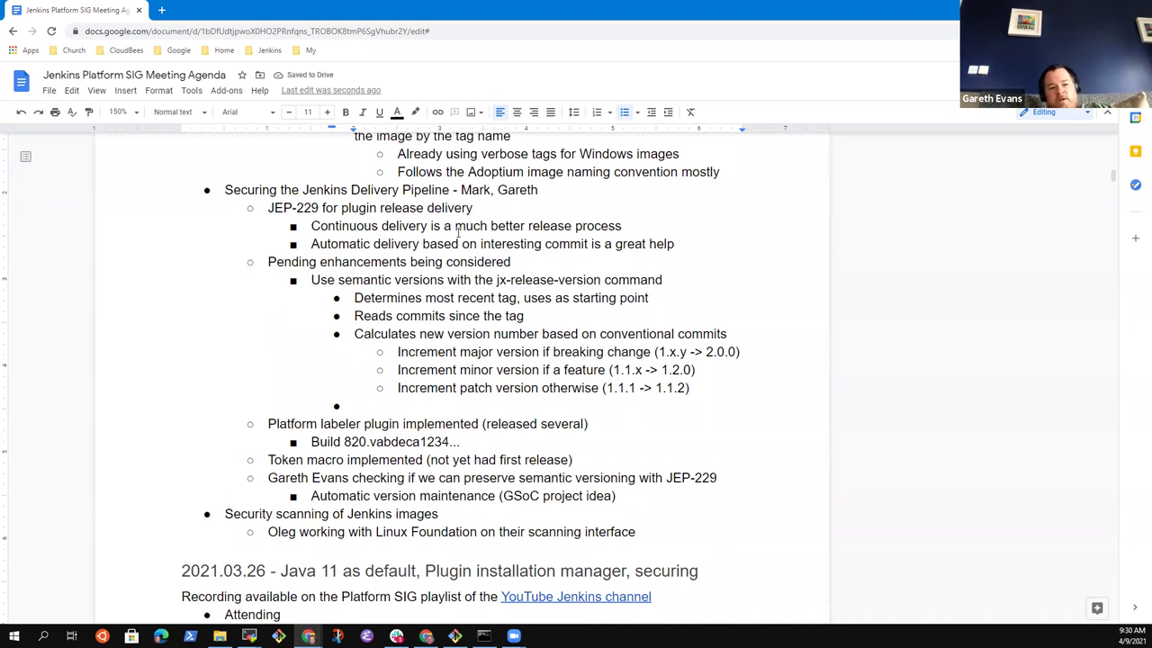
{"action": "type", "text": "See the "}
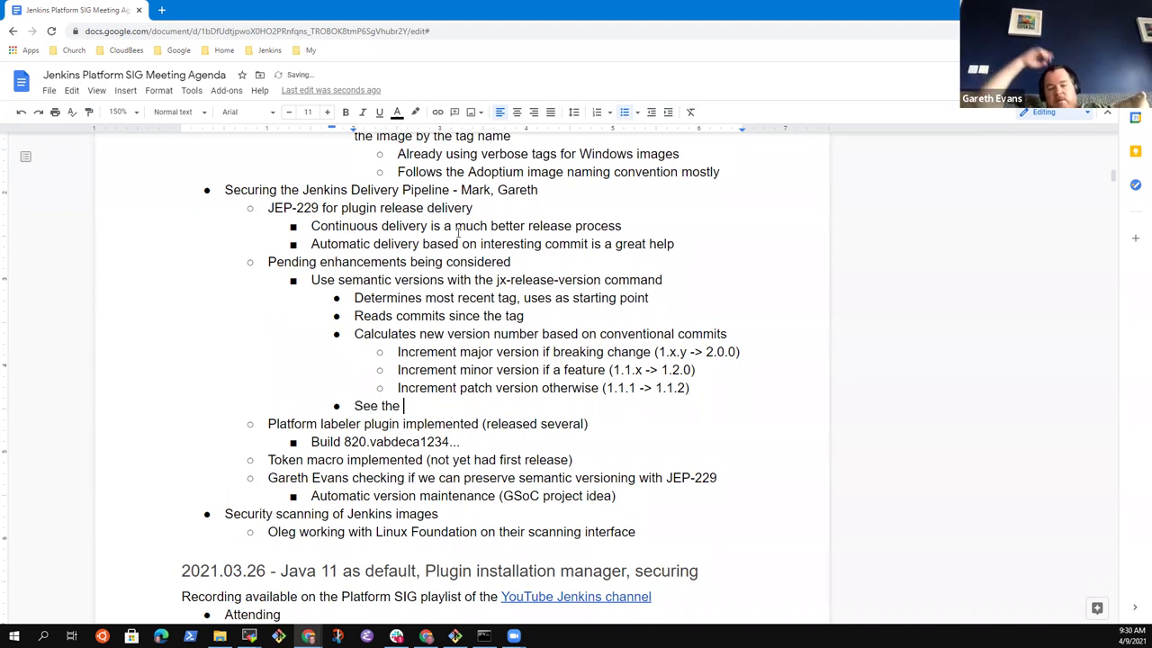
{"action": "type", "text": "changes in the plugin"}
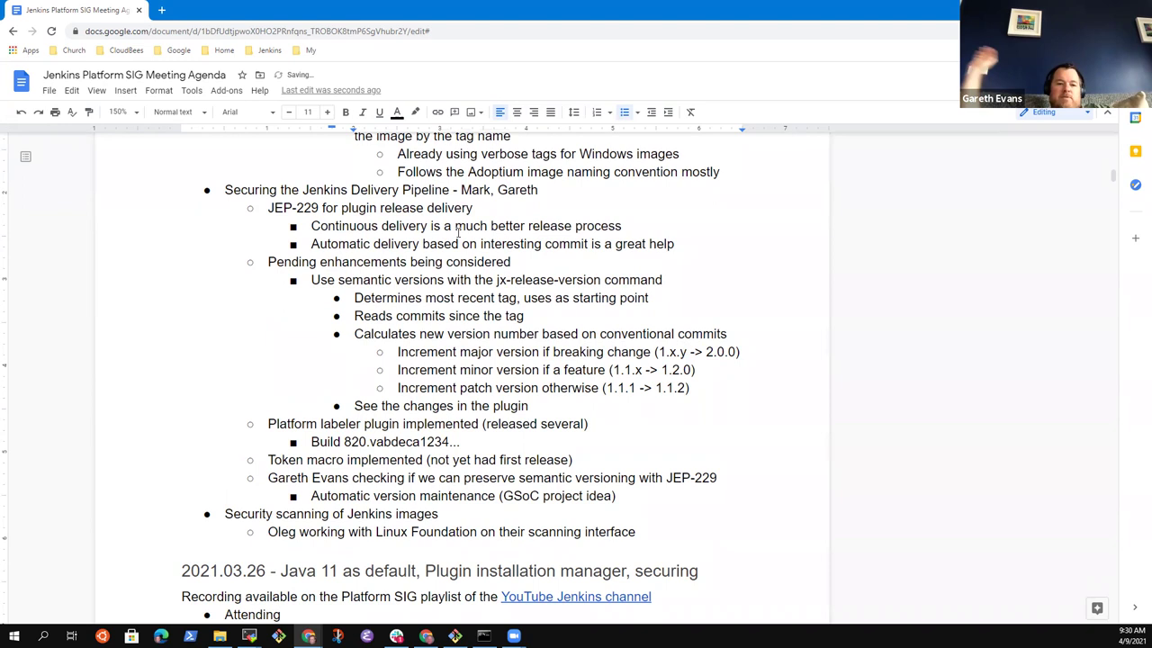
{"action": "key", "text": "ctrl+BackSpace"}
{"action": "key", "text": "ctrl+BackSpace"}
{"action": "key", "text": "ctrl+BackSpace"}
{"action": "key", "text": "ctrl+BackSpace"}
{"action": "key", "text": "ctrl+BackSpace"}
{"action": "key", "text": "ctrl+BackSpace"}
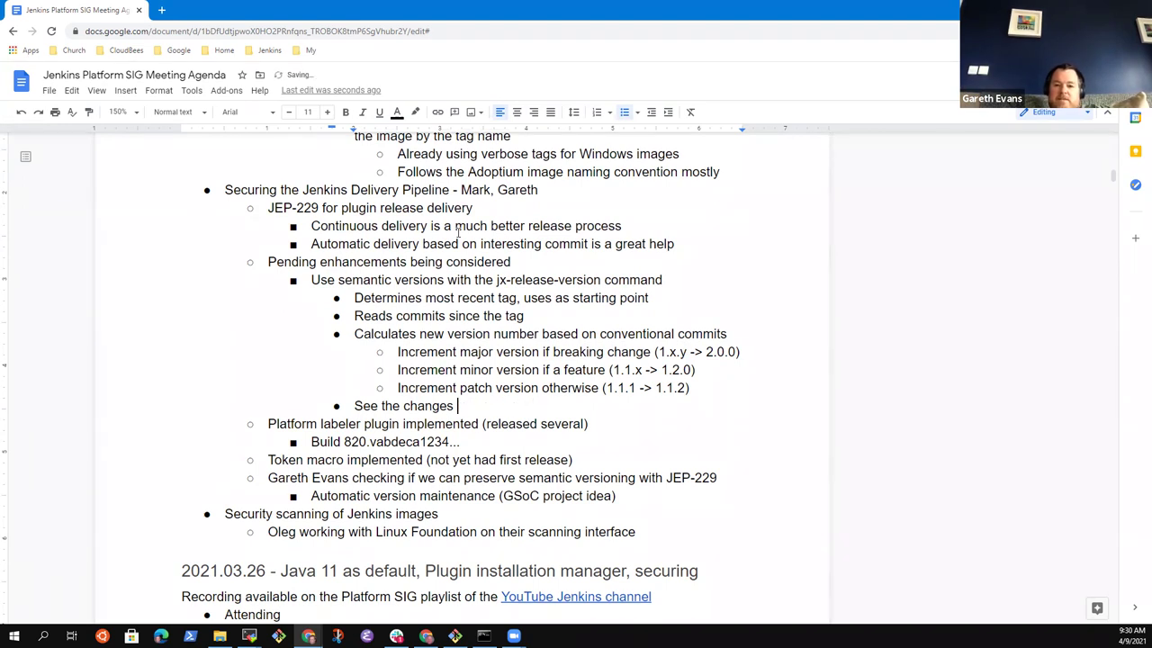
{"action": "type", "text": "Infer "}
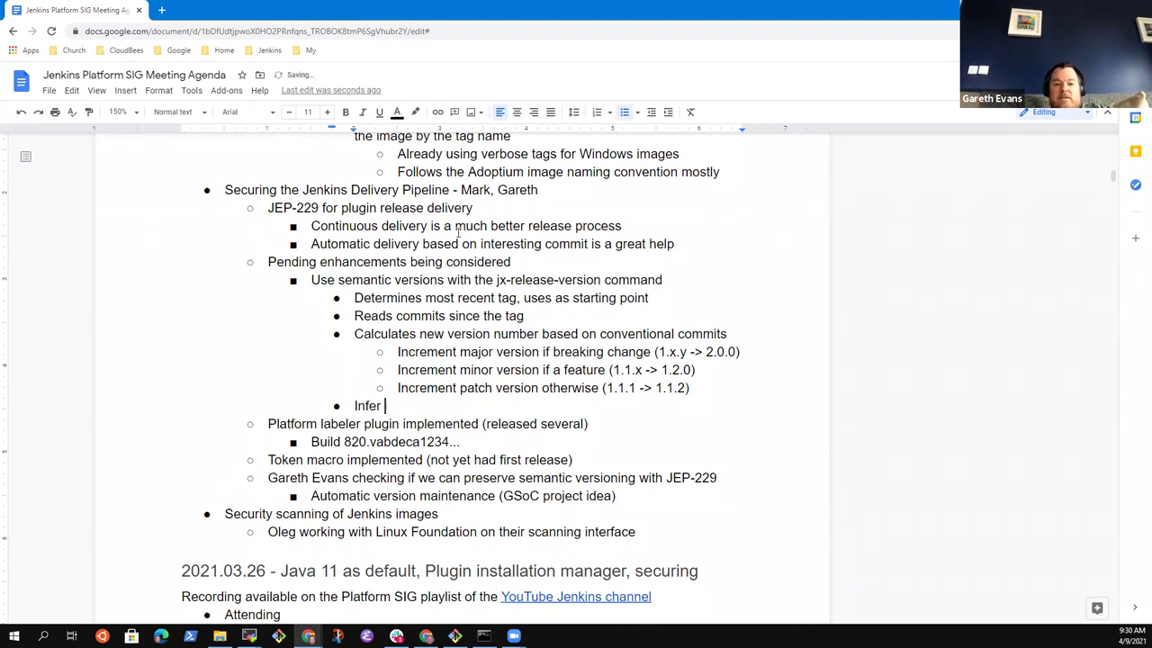
{"action": "type", "text": "the \"distance\""}
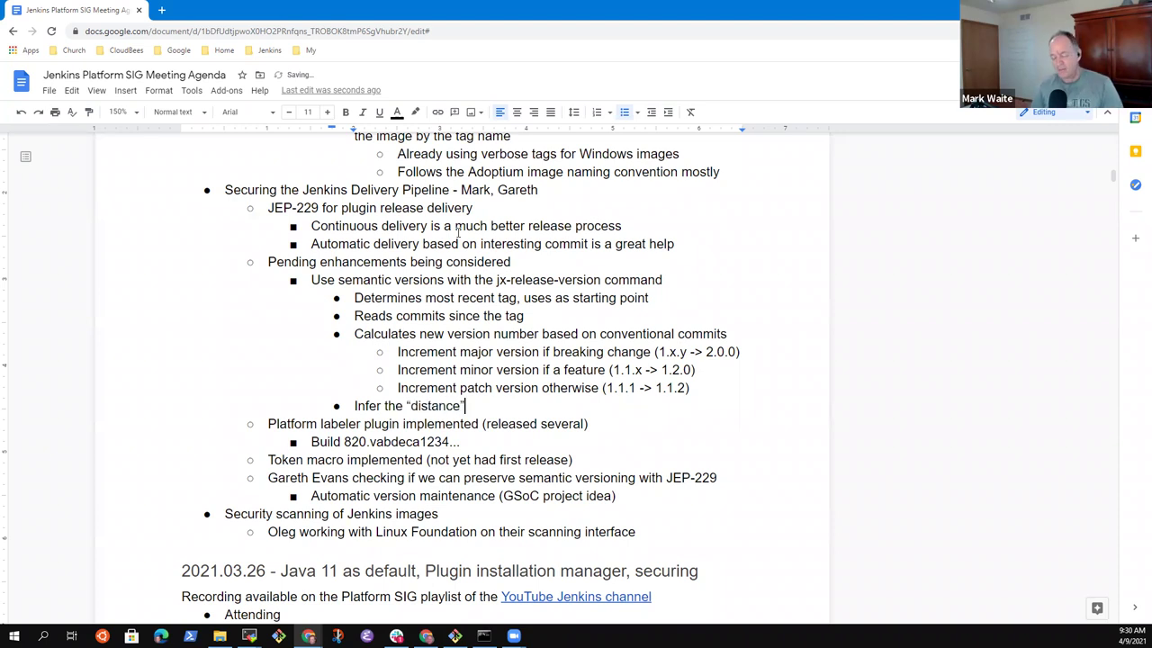
{"action": "type", "text": " from"}
{"action": "key", "text": "ctrl+BackSpace"}
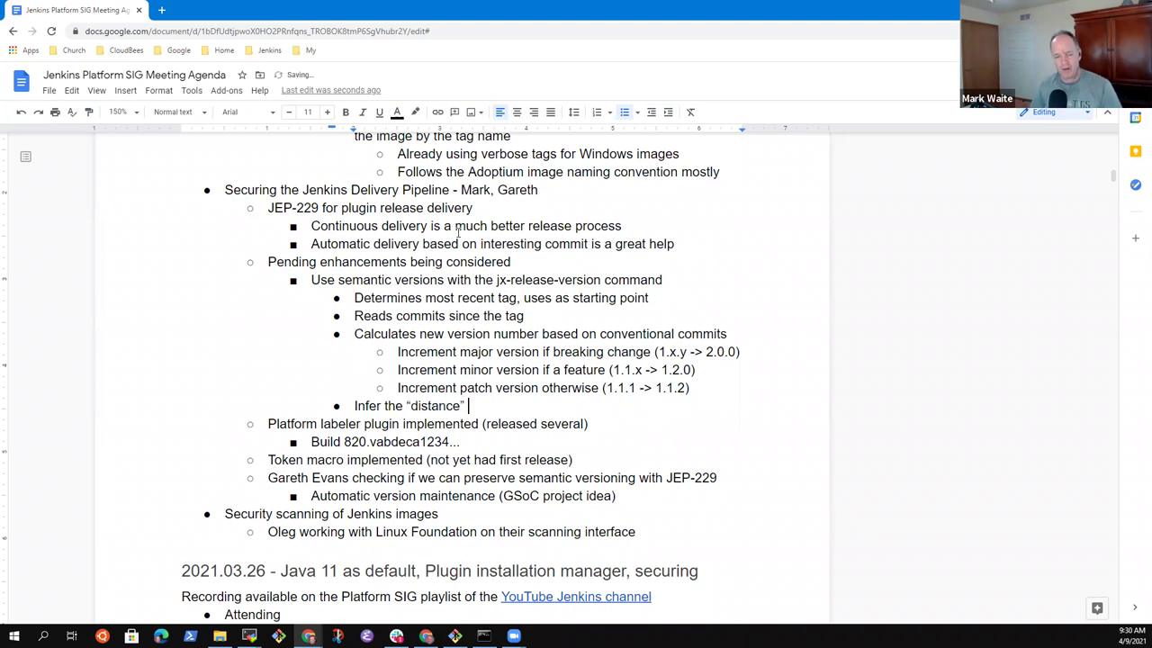
{"action": "type", "text": "an upstr"}
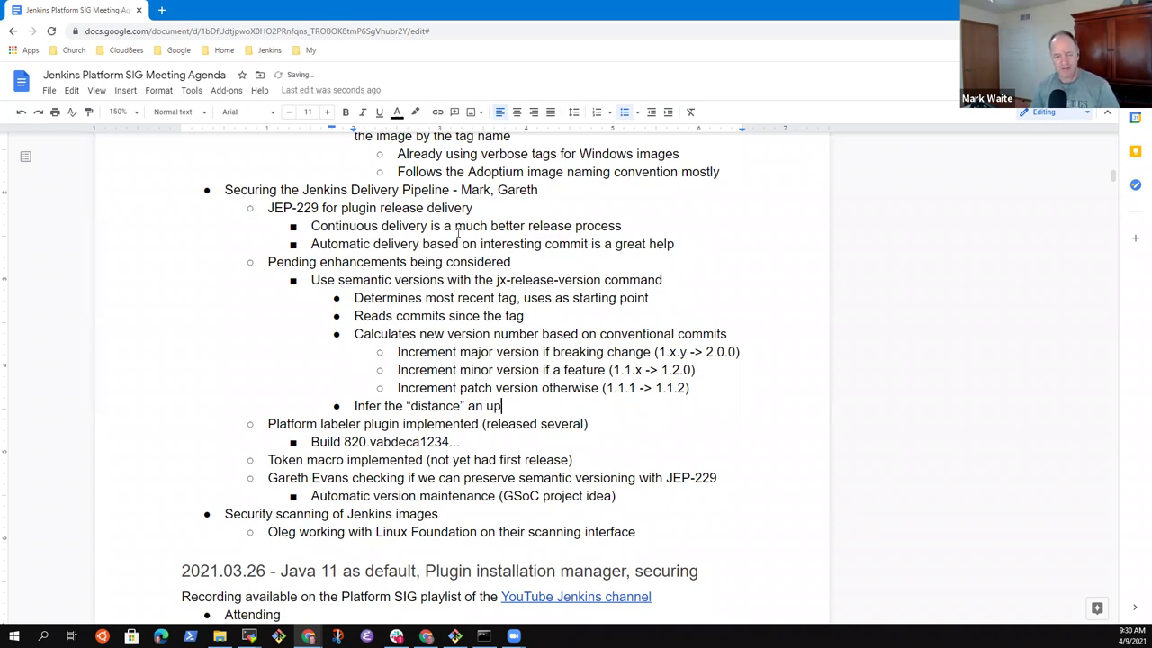
{"action": "key", "text": "BackSpace"}
{"action": "key", "text": "BackSpace"}
{"action": "key", "text": "BackSpace"}
{"action": "type", "text": "grade"}
{"action": "key", "text": "Up"}
{"action": "key", "text": "Up"}
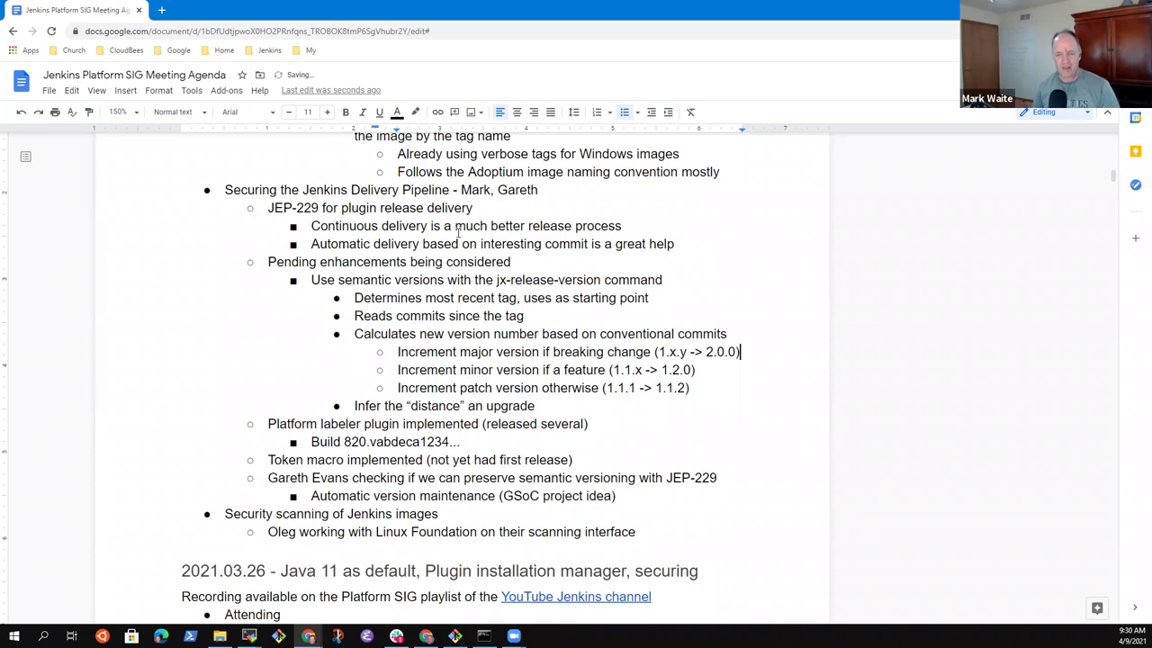
{"action": "key", "text": "Down"}
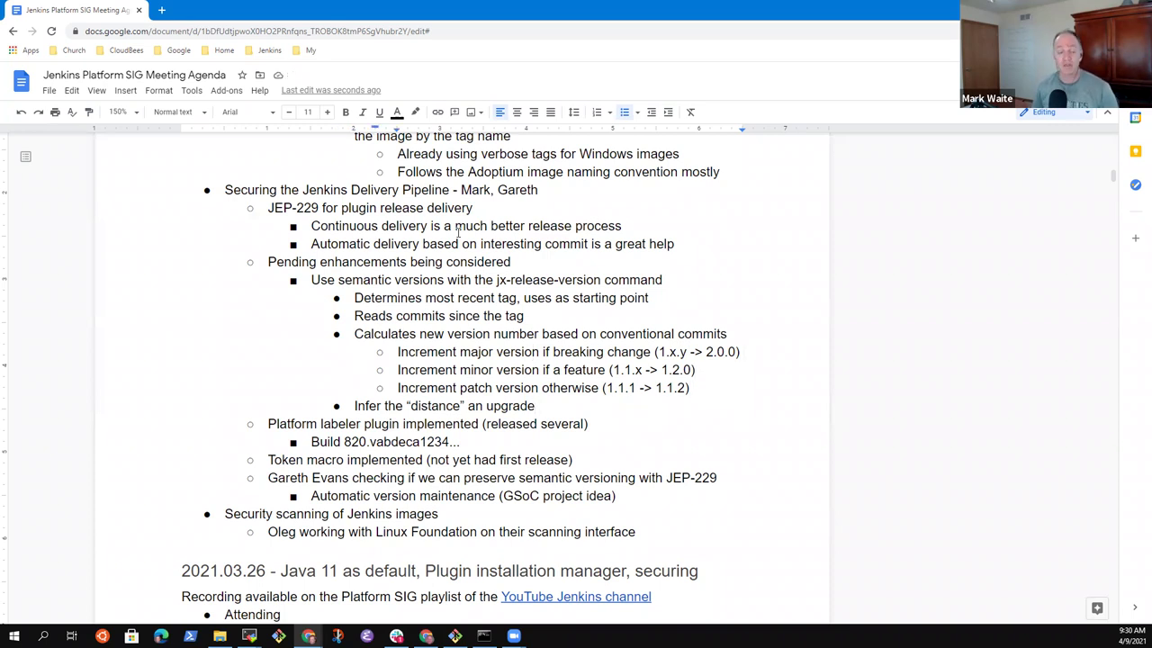
{"action": "type", "text": "is covering"}
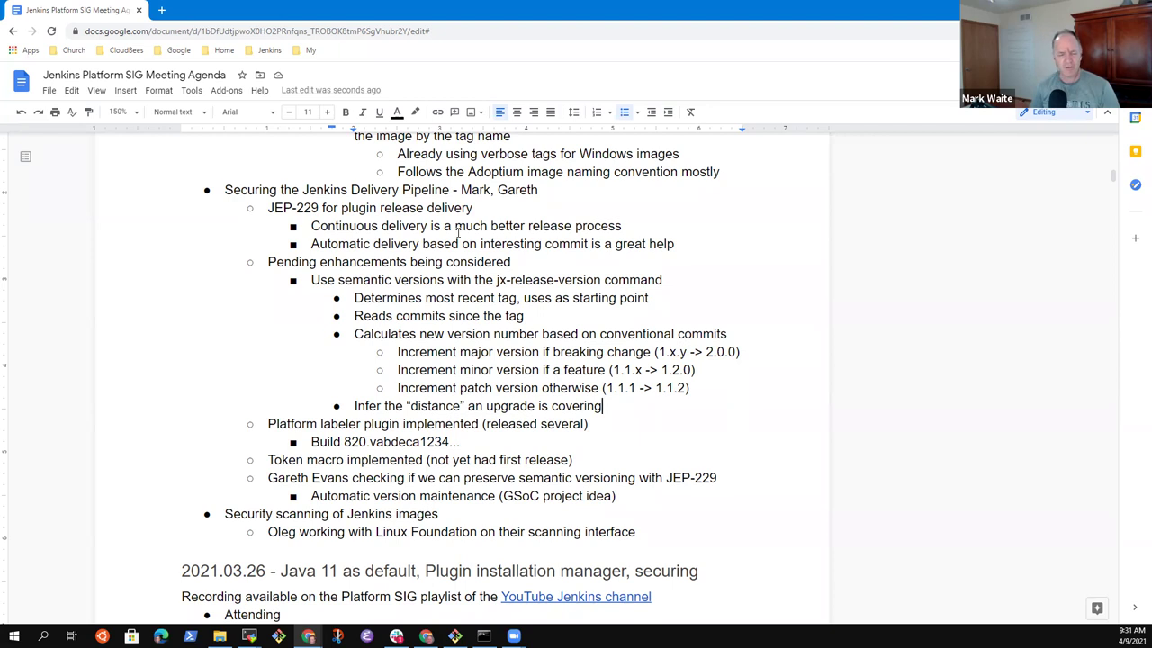
Nest 'Conventional commits is pattern in git commit messages' under the distance bullet.
{"action": "key", "text": "Return"}
{"action": "key", "text": "Tab"}
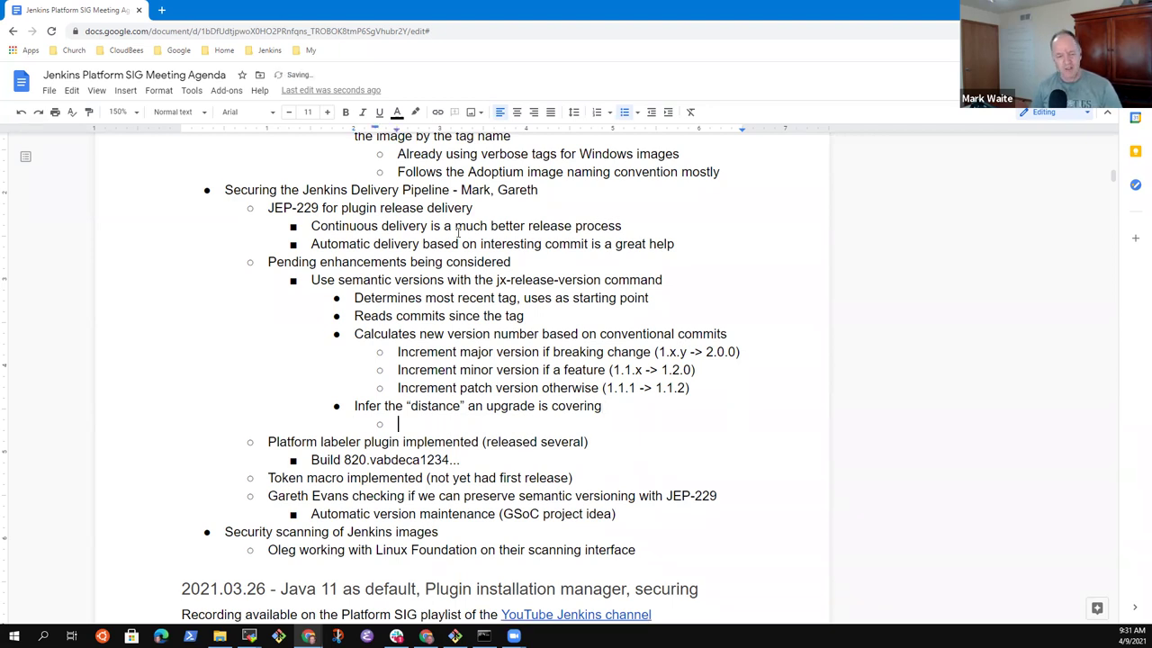
{"action": "type", "text": "Conventional"}
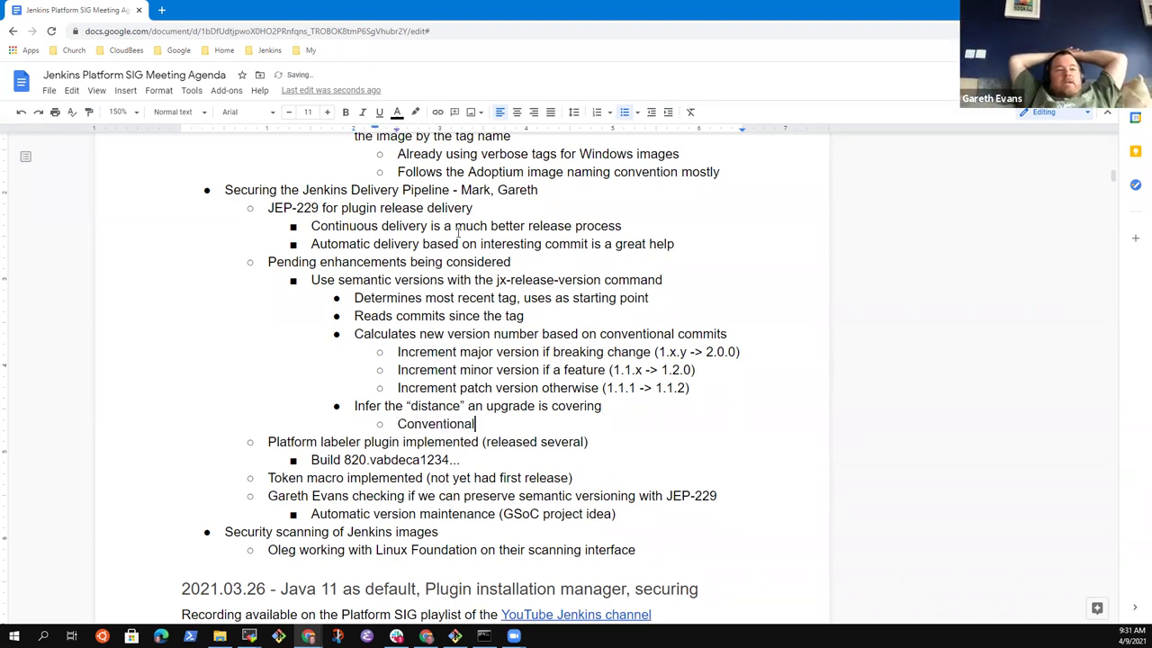
{"action": "type", "text": " commits is the pattern"}
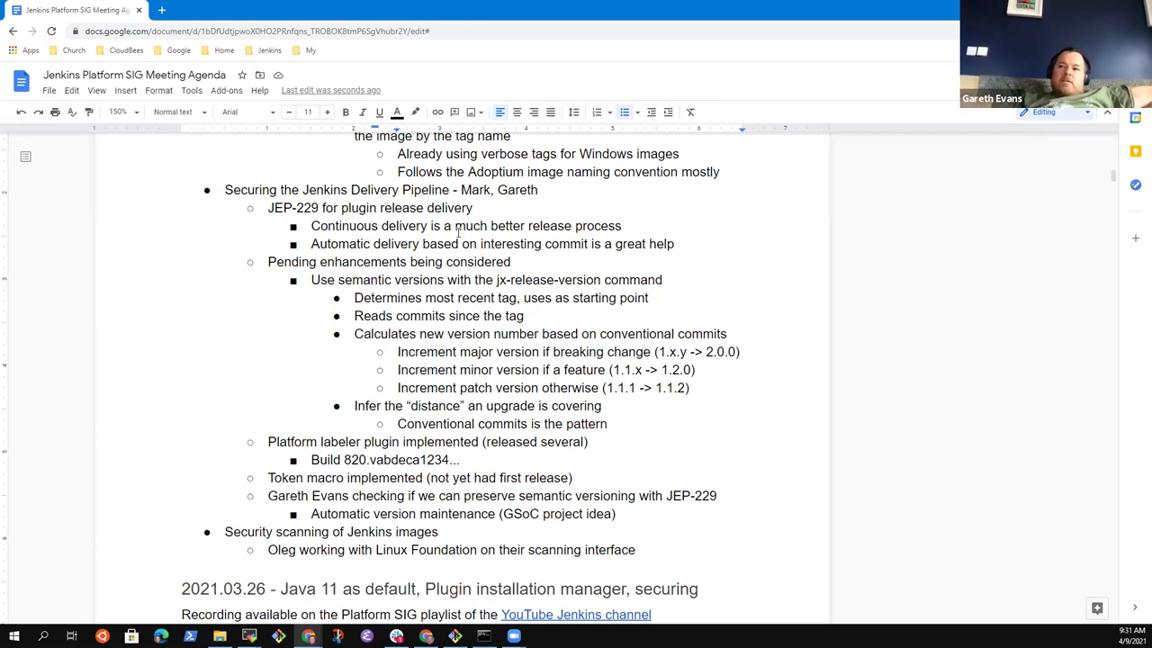
{"action": "type", "text": "being"}
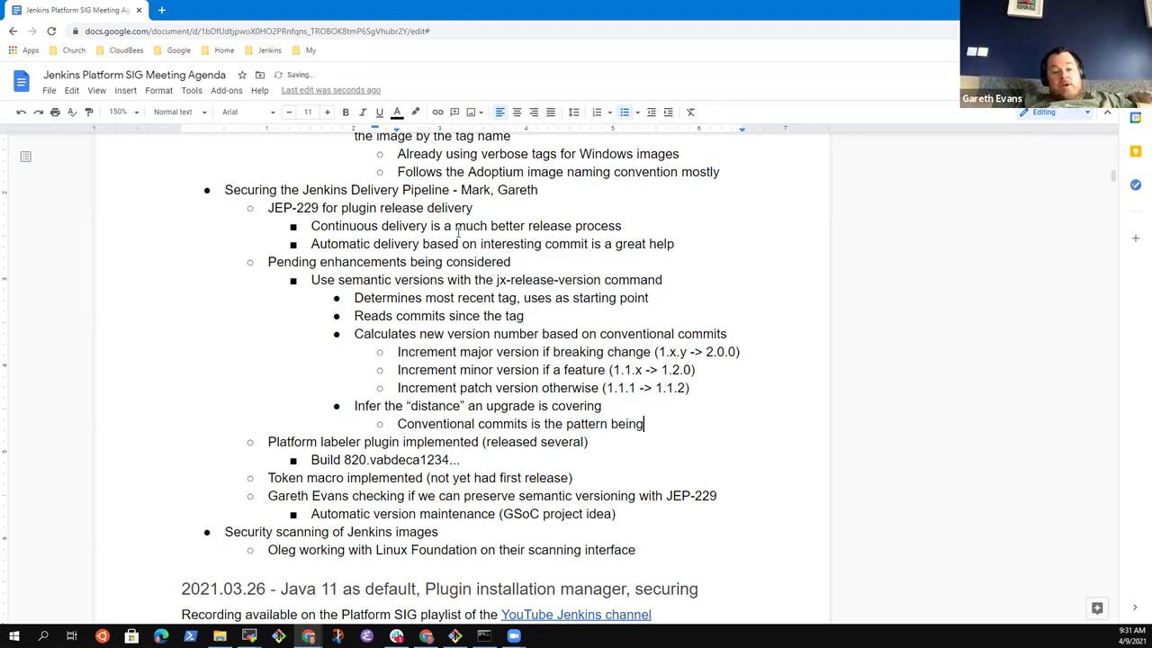
{"action": "key", "text": "ctrl+BackSpace"}
{"action": "type", "text": "in git"}
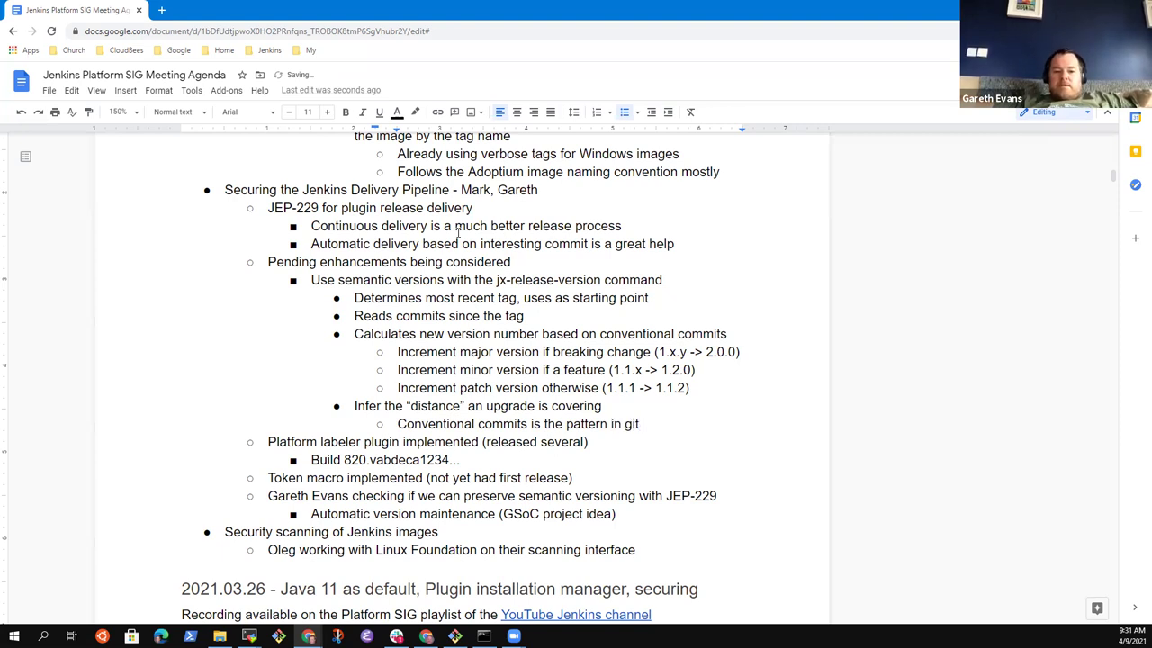
{"action": "type", "text": " commi"}
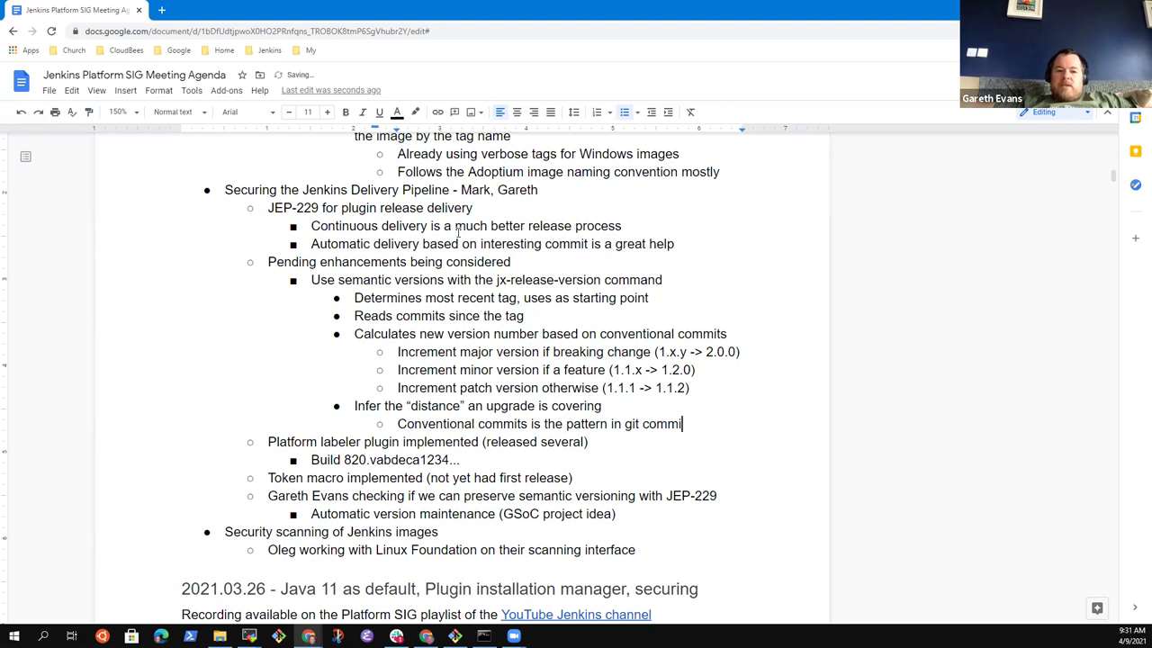
{"action": "type", "text": "t messages"}
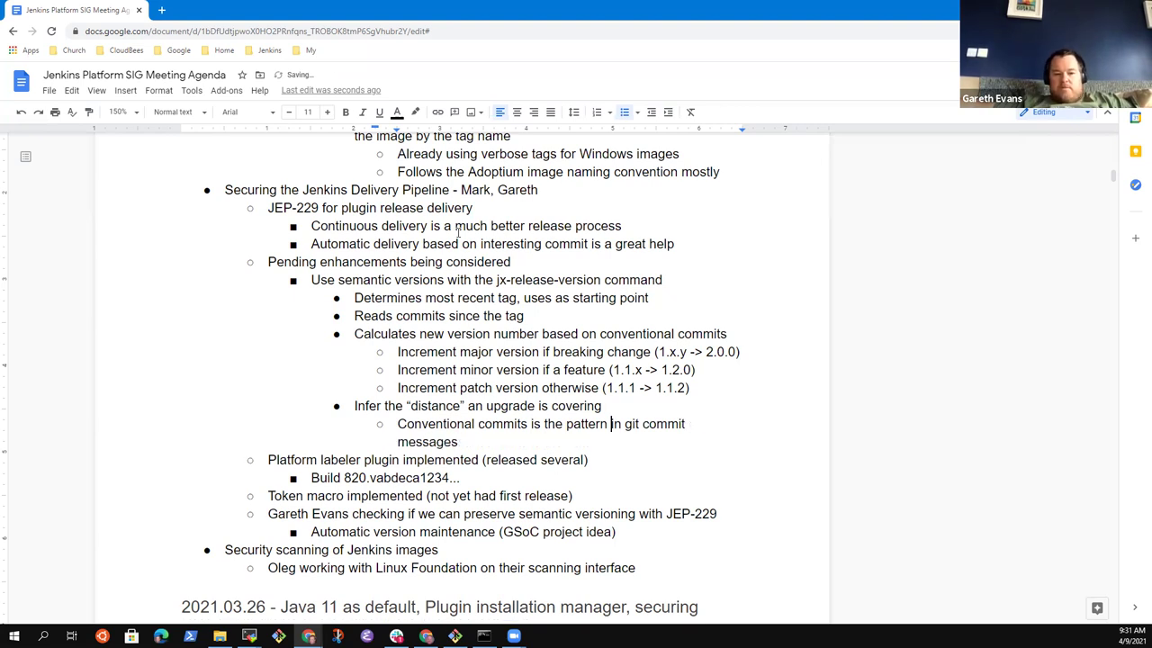
{"action": "key", "text": "ctrl+Left"}
{"action": "key", "text": "ctrl+Left"}
{"action": "key", "text": "ctrl+Left"}
{"action": "key", "text": "ctrl+Left"}
{"action": "key", "text": "ctrl+Left"}
{"action": "key", "text": "BackSpace"}
{"action": "key", "text": "BackSpace"}
{"action": "key", "text": "BackSpace"}
{"action": "key", "text": "BackSpace"}
{"action": "key", "text": "End"}
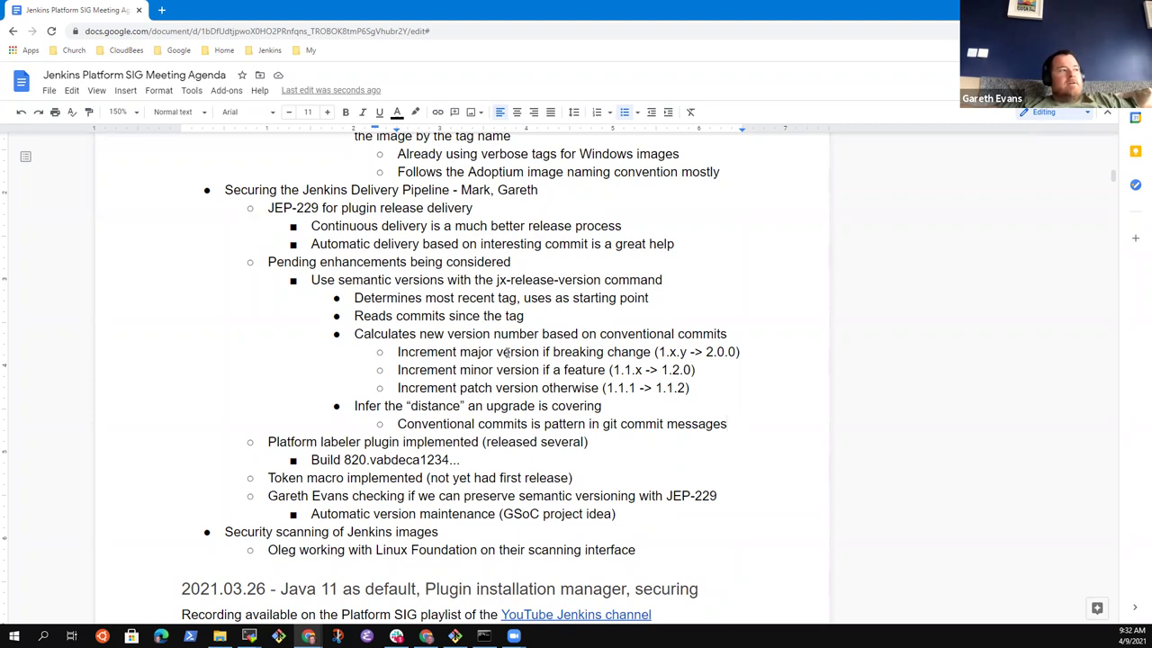
Add an outdented bullet 'Will need documentation, searchable, and can consider an online meetup'.
{"action": "key", "text": "Return"}
{"action": "key", "text": "shift+Tab"}
{"action": "key", "text": "shift+Tab"}
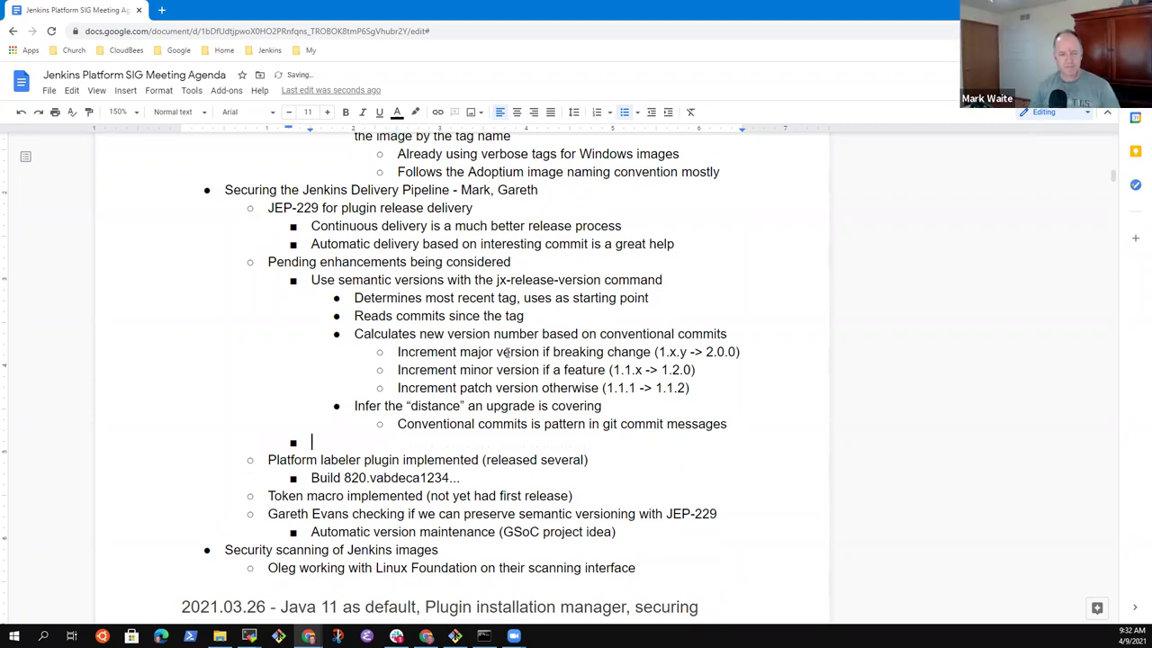
{"action": "key", "text": "shift+Tab"}
{"action": "type", "text": "Will"}
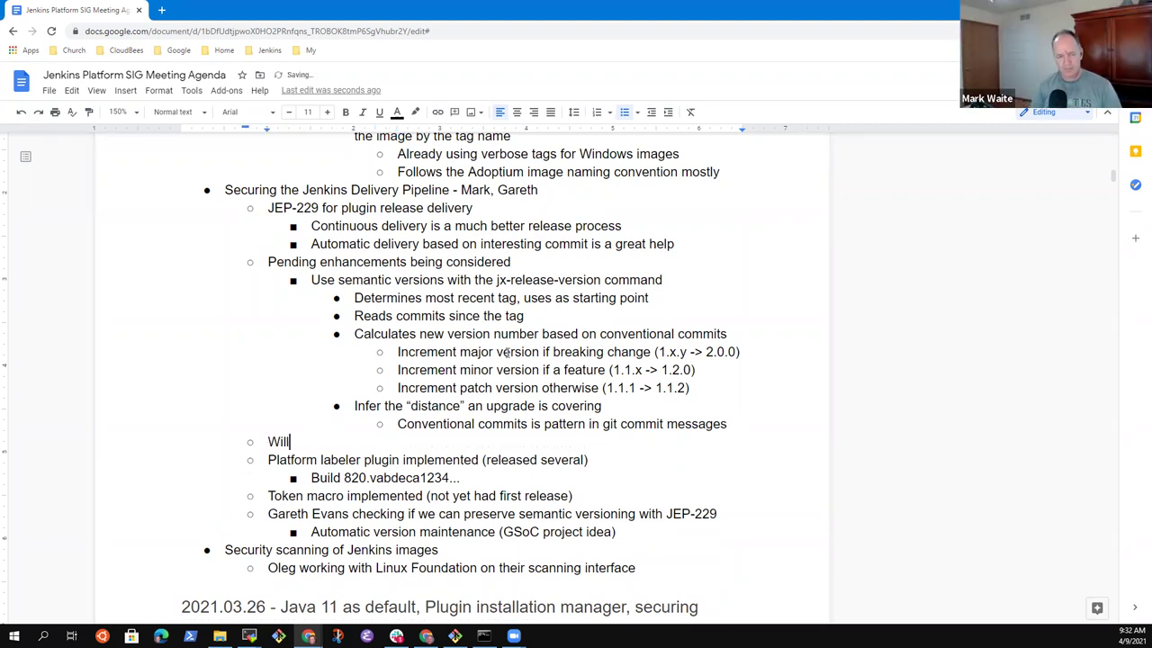
{"action": "type", "text": " need documentation"}
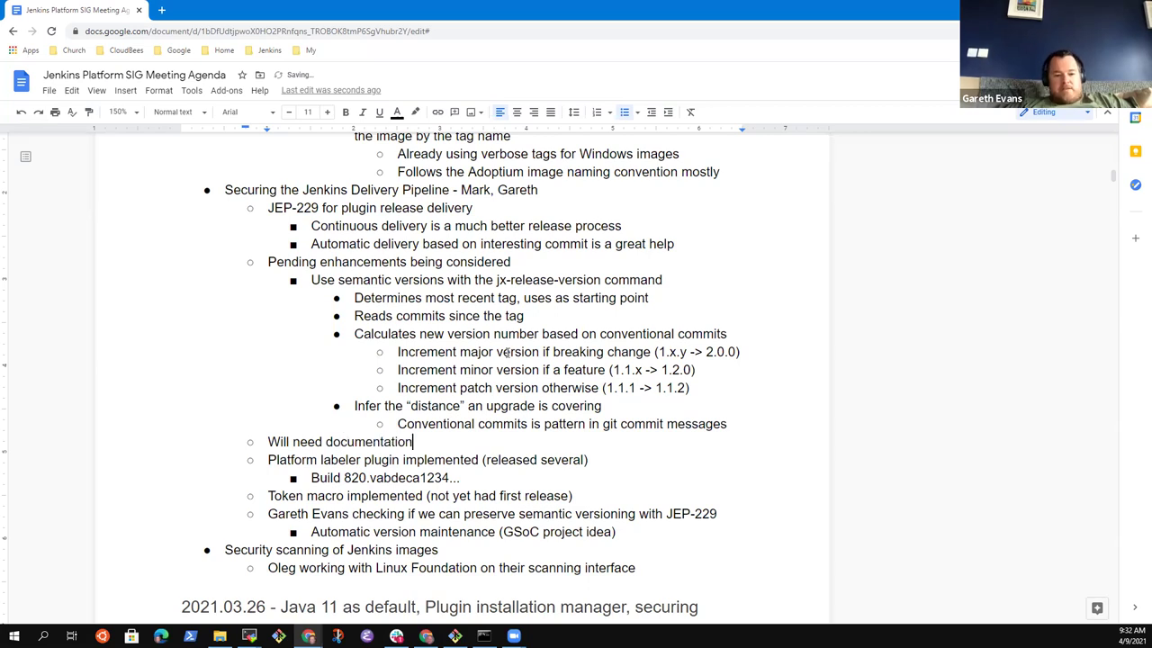
{"action": "type", "text": ", search"}
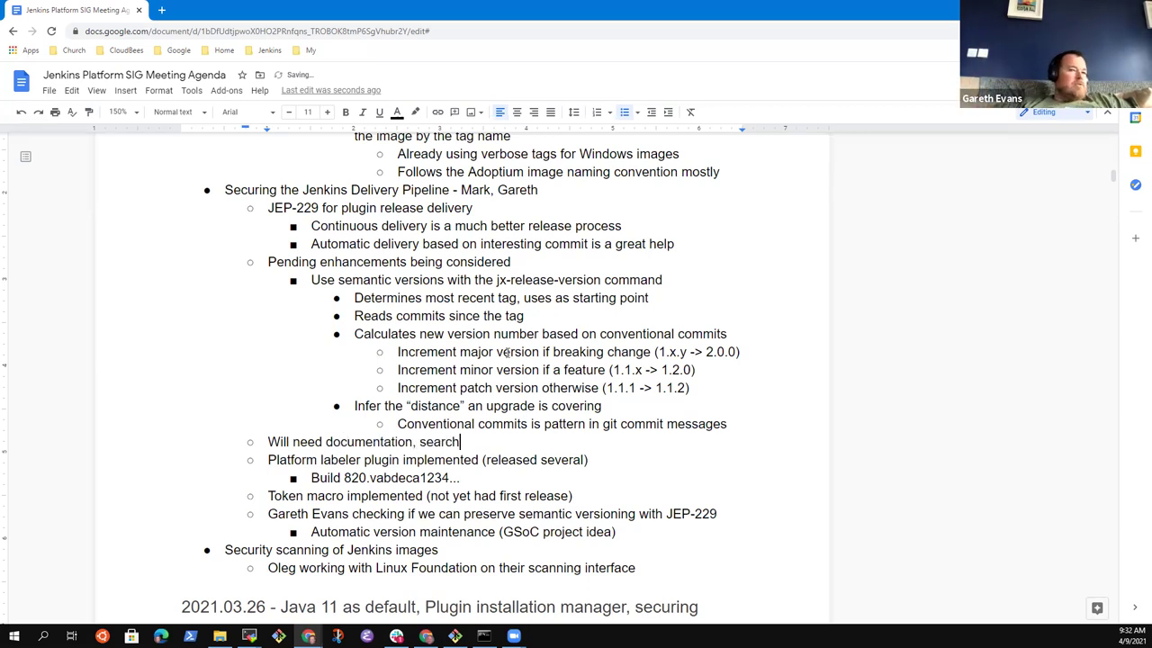
{"action": "type", "text": "able, anm"}
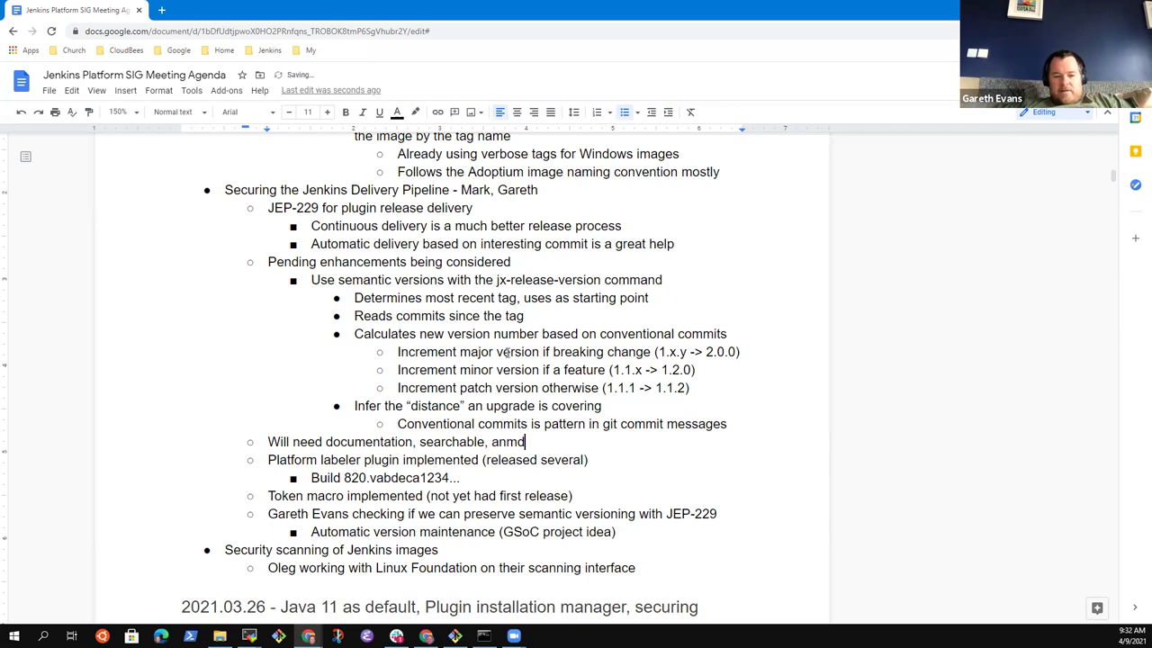
{"action": "key", "text": "BackSpace"}
{"action": "type", "text": "d can consid"}
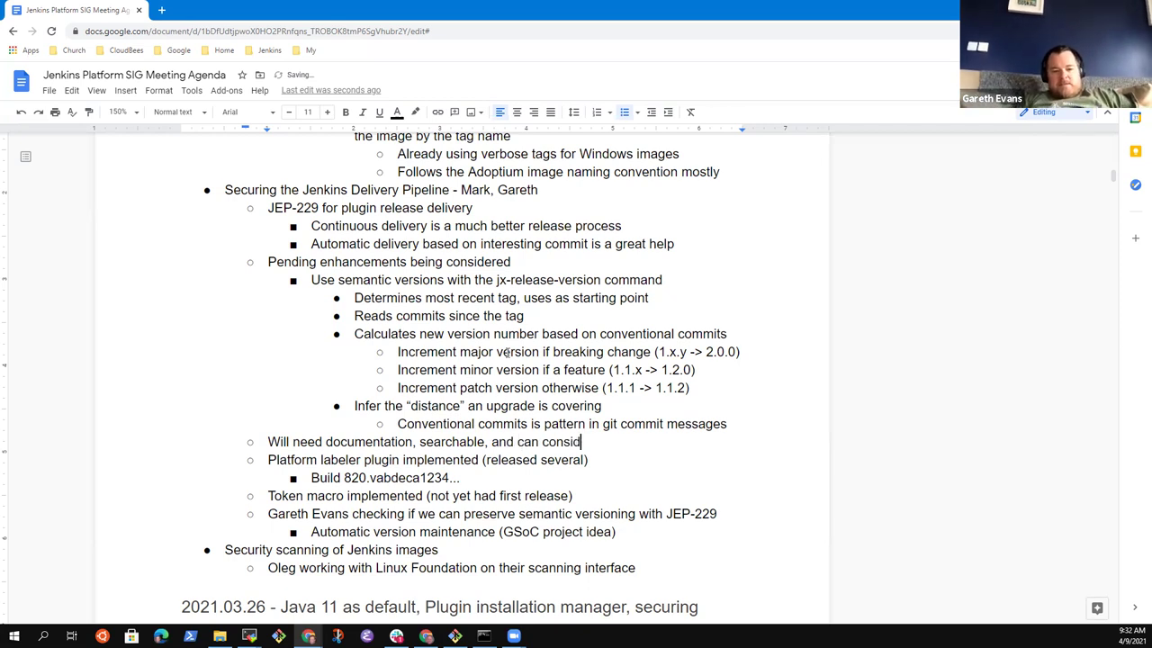
{"action": "type", "text": "er a "}
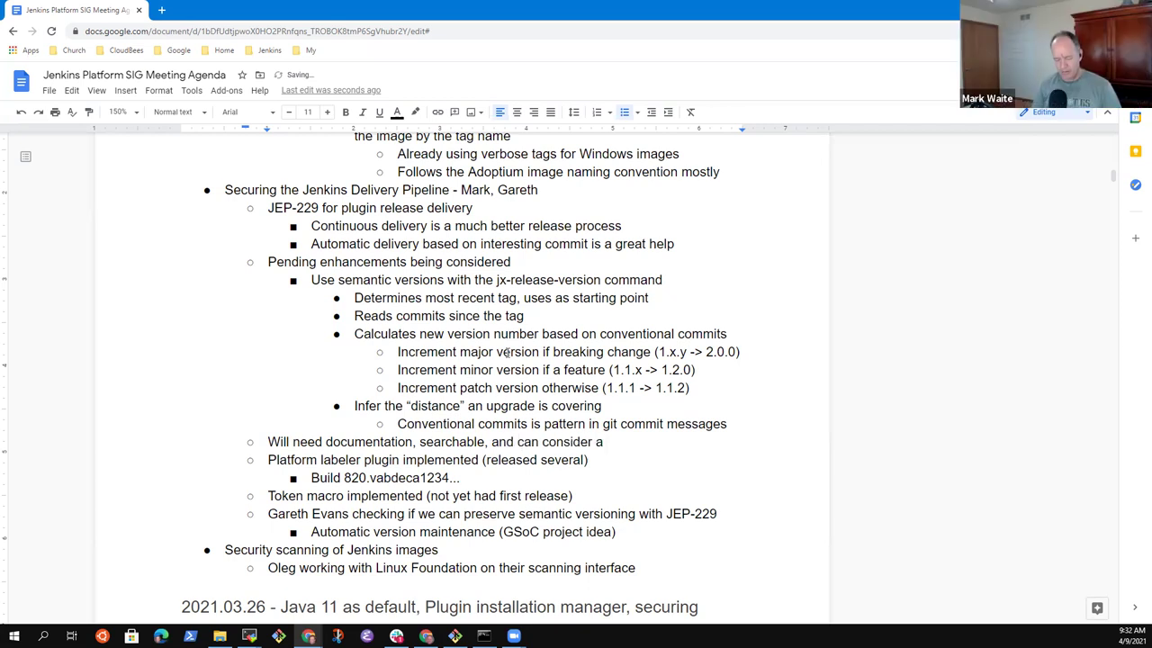
{"action": "type", "text": "n online me"}
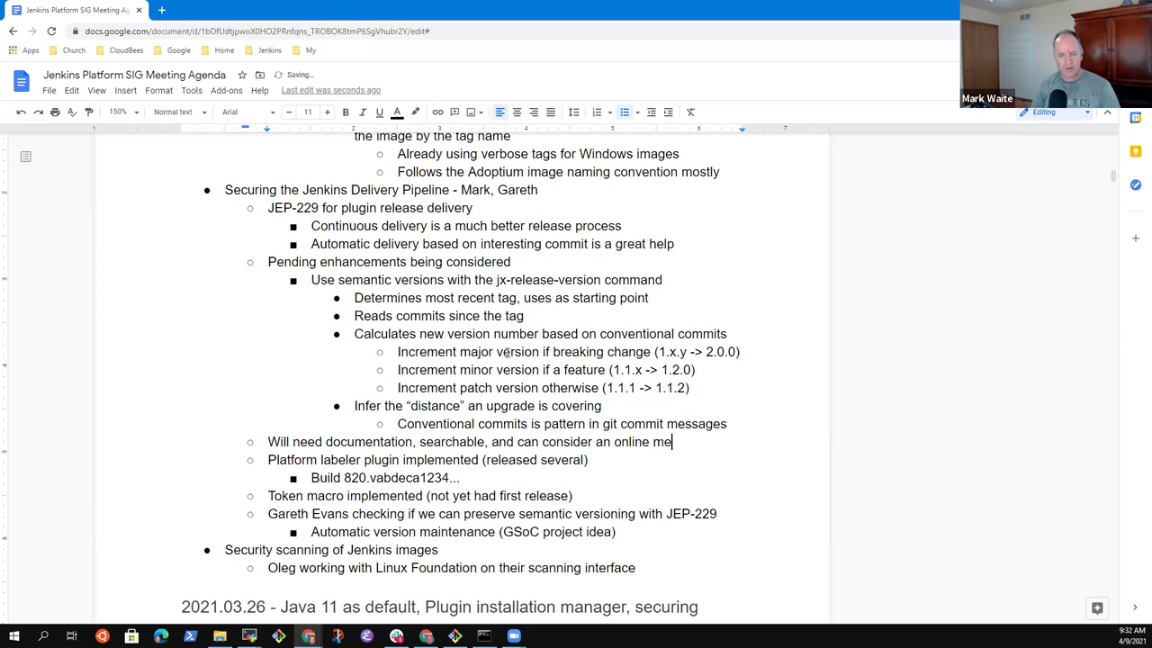
{"action": "type", "text": "etup"}
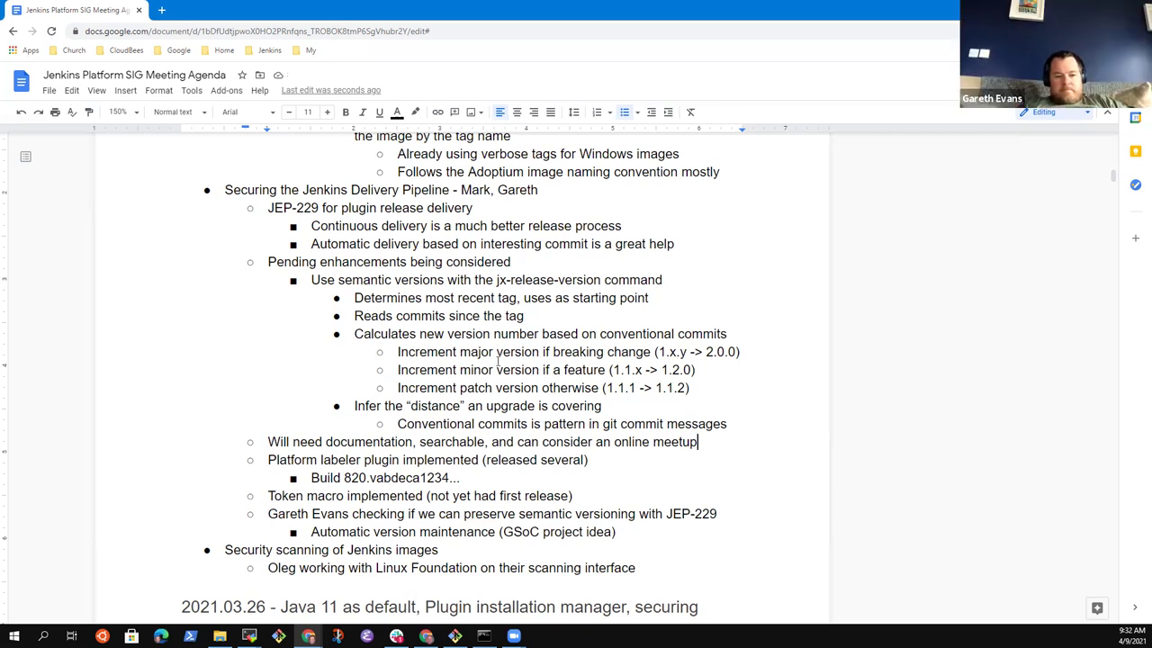
Append 'and binaries' to the 'Security scanning of Jenkins images' heading.
{"action": "triple_click", "coordinate": [341, 549]}
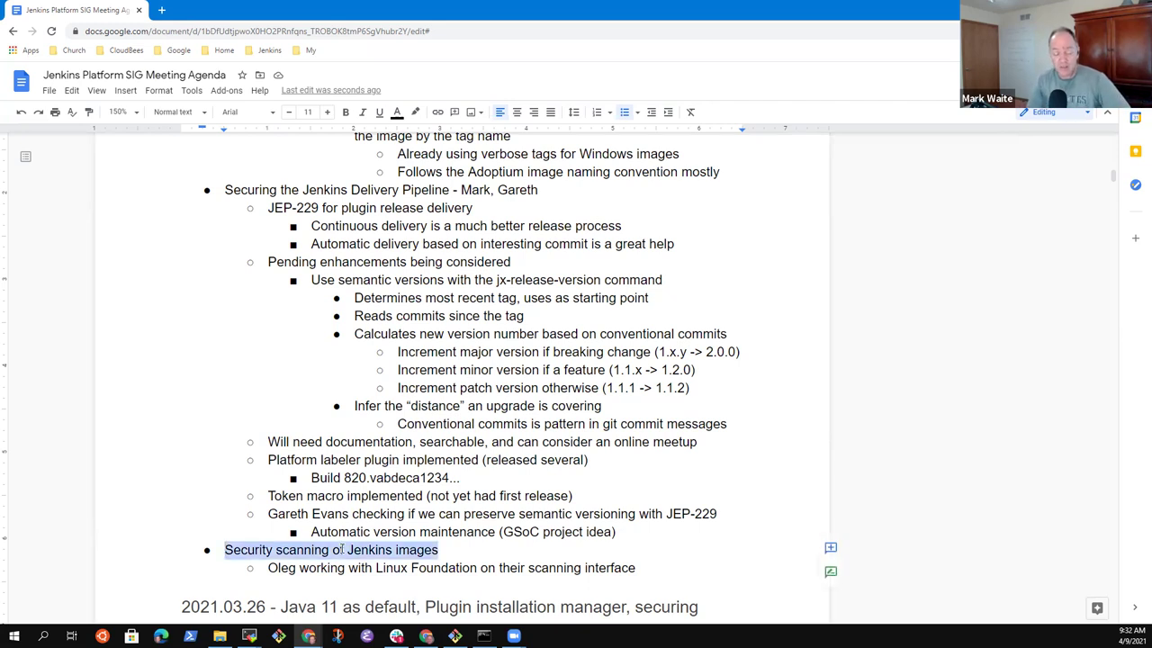
{"action": "key", "text": "End"}
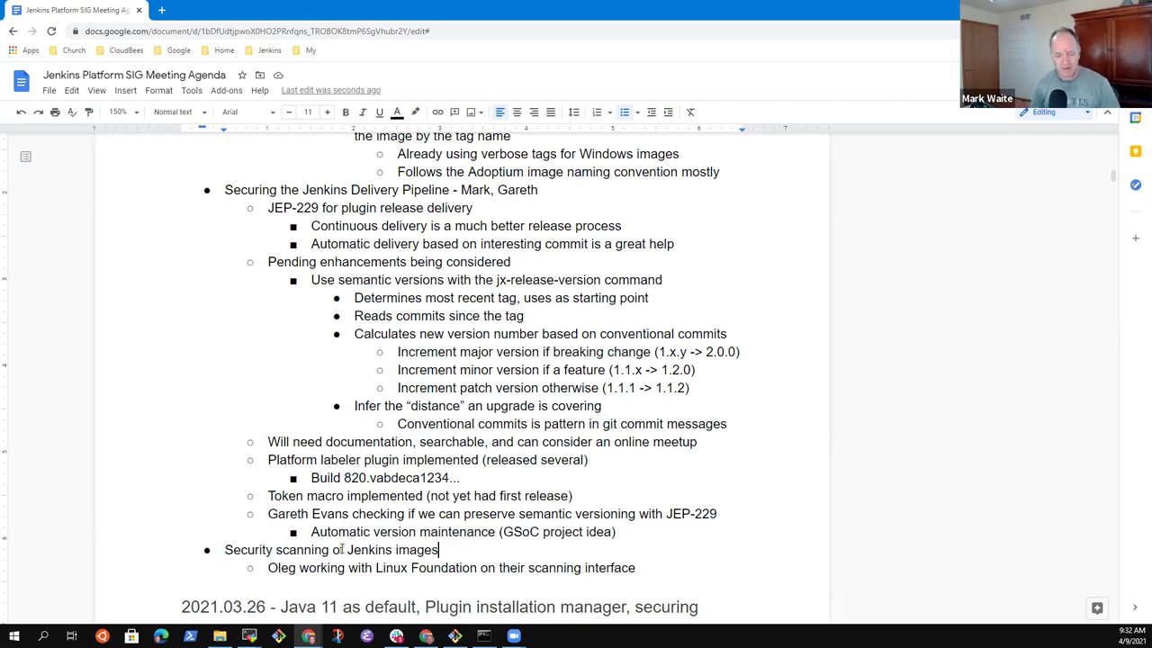
{"action": "type", "text": "and bni"}
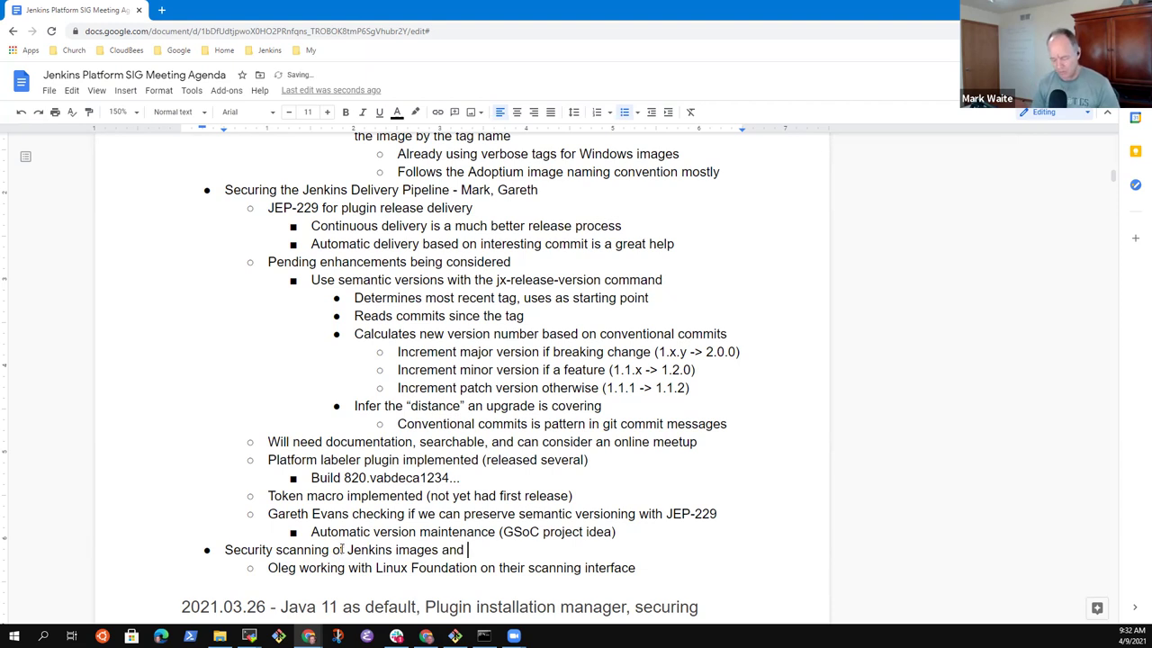
{"action": "key", "text": "BackSpace"}
{"action": "key", "text": "BackSpace"}
{"action": "type", "text": "ina"}
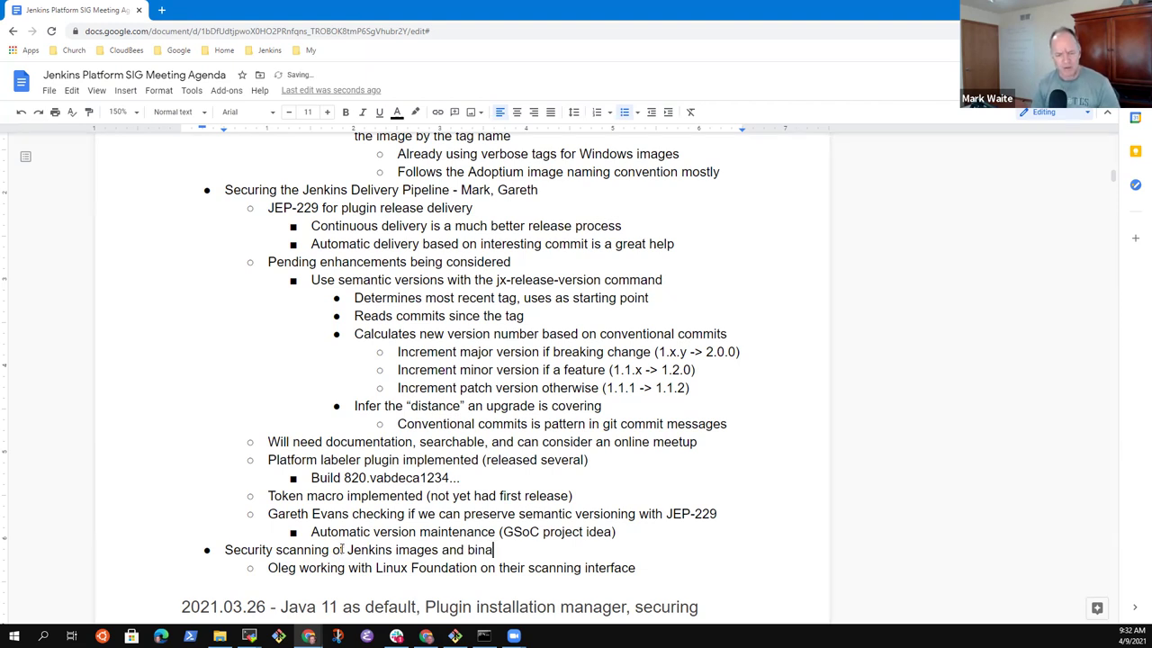
{"action": "type", "text": "ries"}
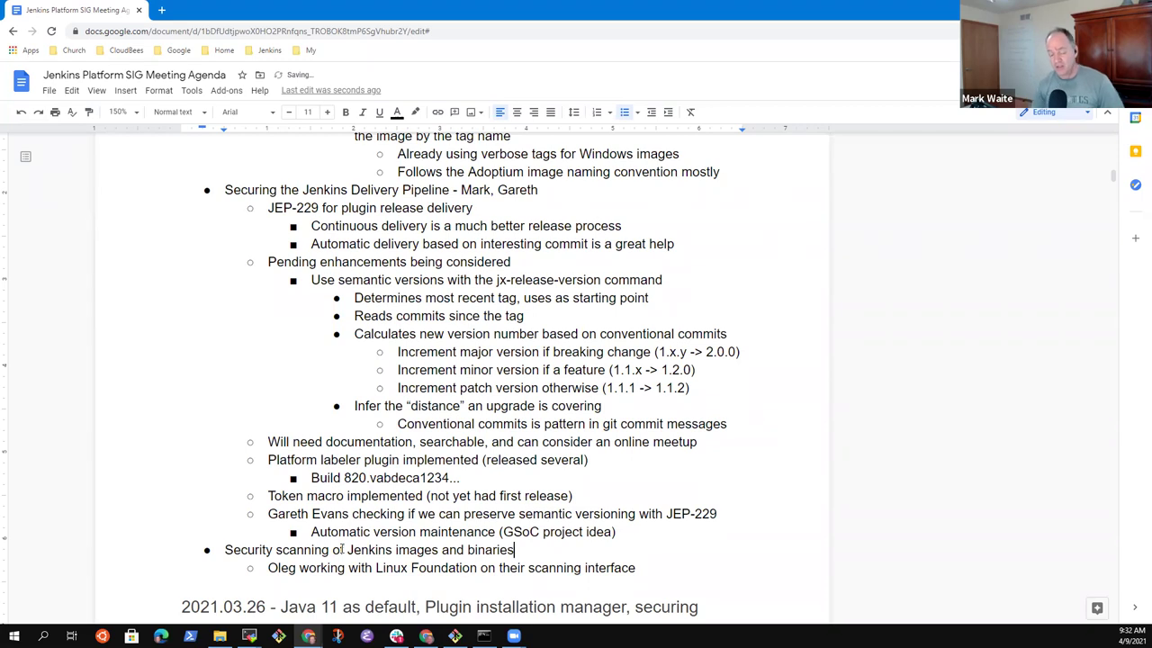